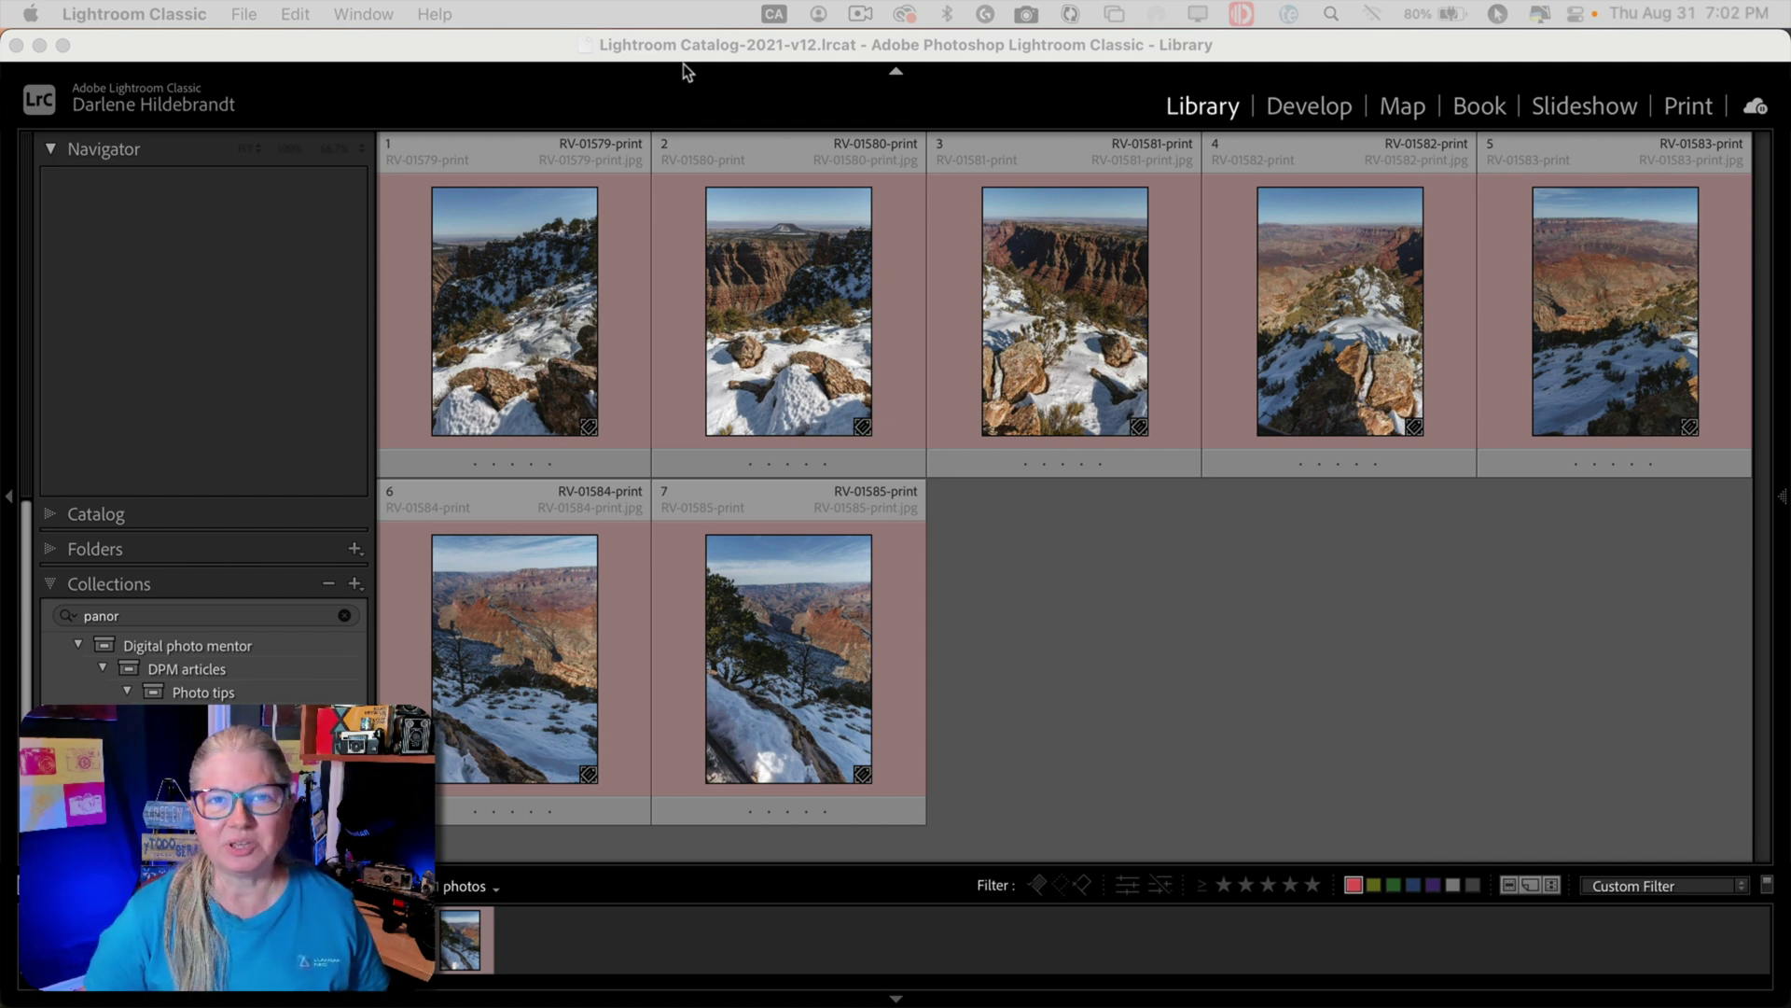
Select all seven canyon photos in the grid, from the last one back to the first
{"action": "left_click", "coordinate": [1274, 651]}
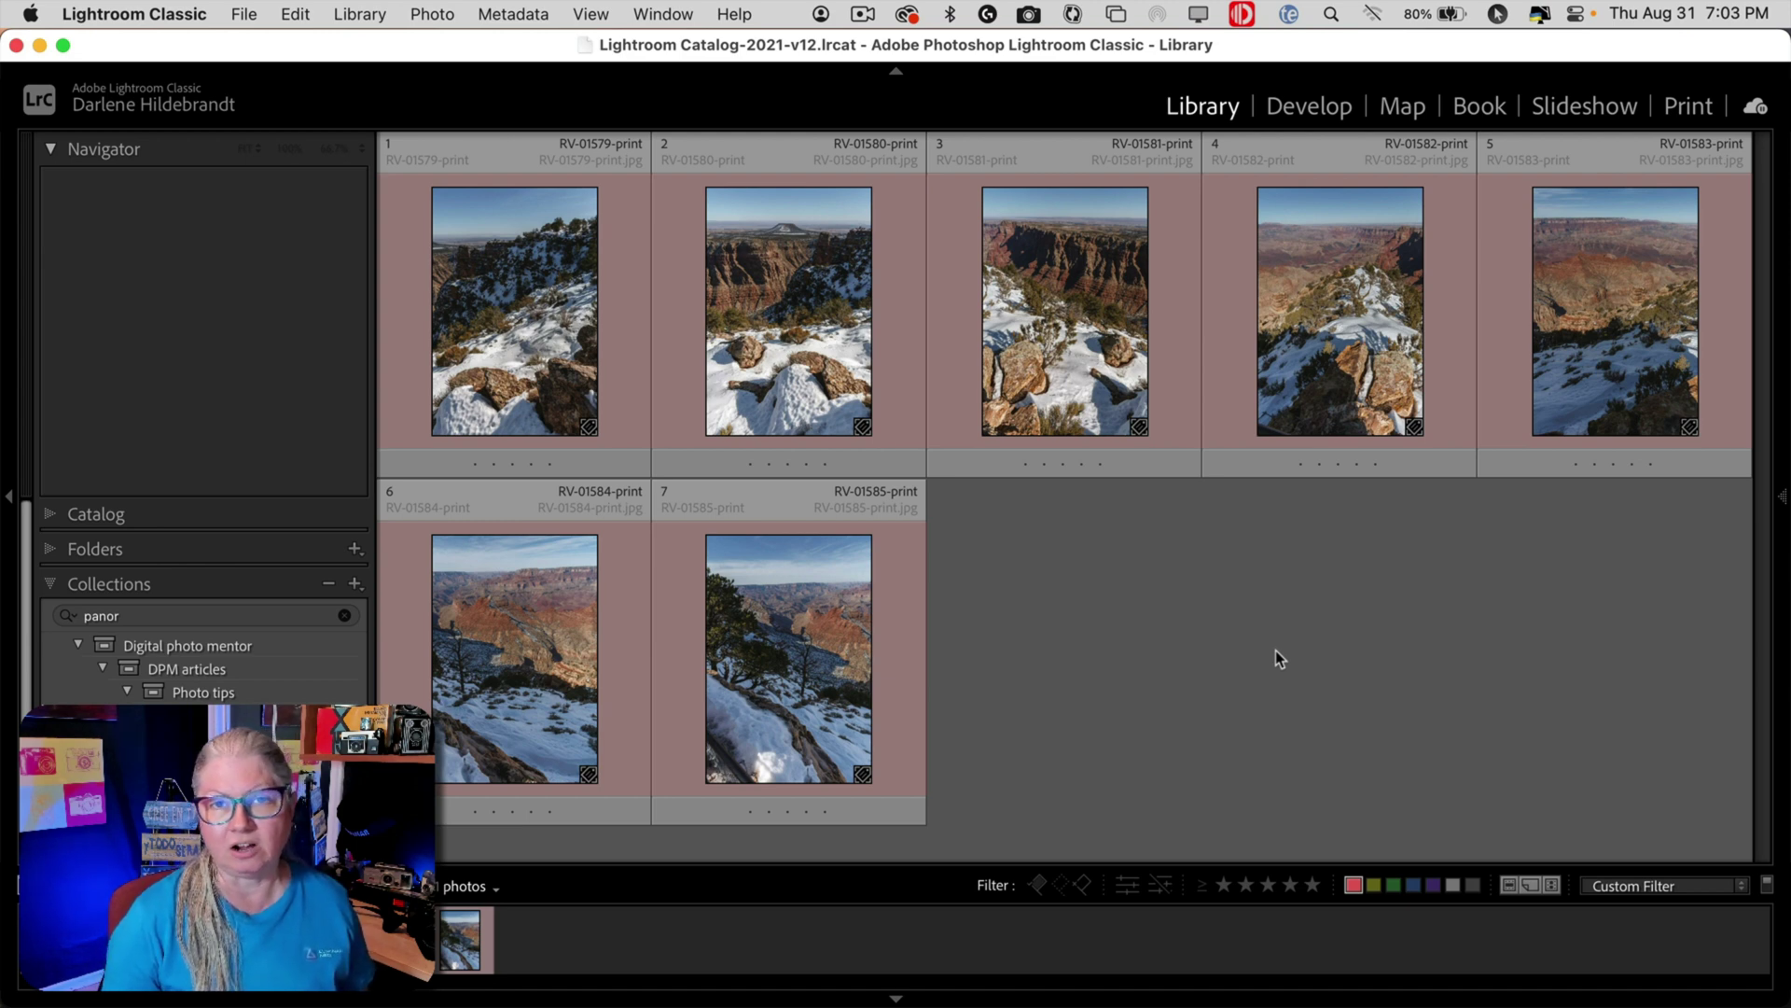
{"action": "left_click", "coordinate": [1318, 652]}
{"action": "left_click", "coordinate": [787, 627]}
{"action": "left_click", "coordinate": [513, 304], "text": "shift"}
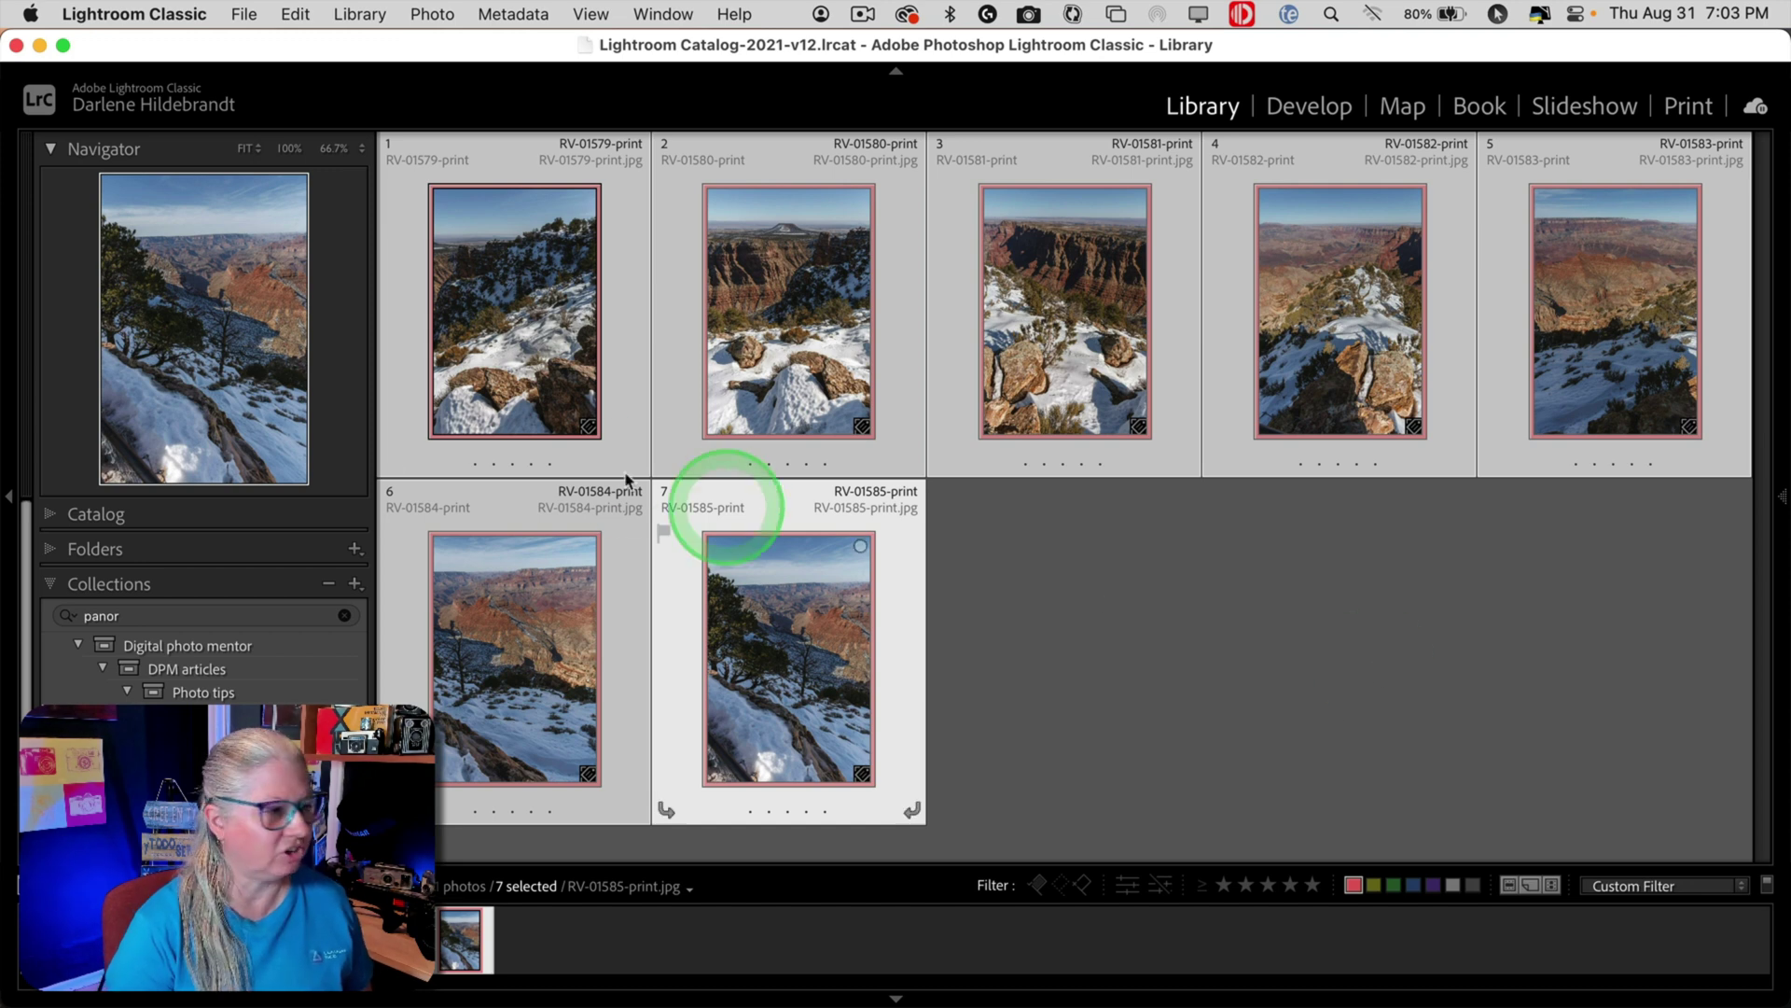
Look through the export presets available for the selected canyon photos, down to the Luminar Neo entries
{"action": "right_click", "coordinate": [761, 286]}
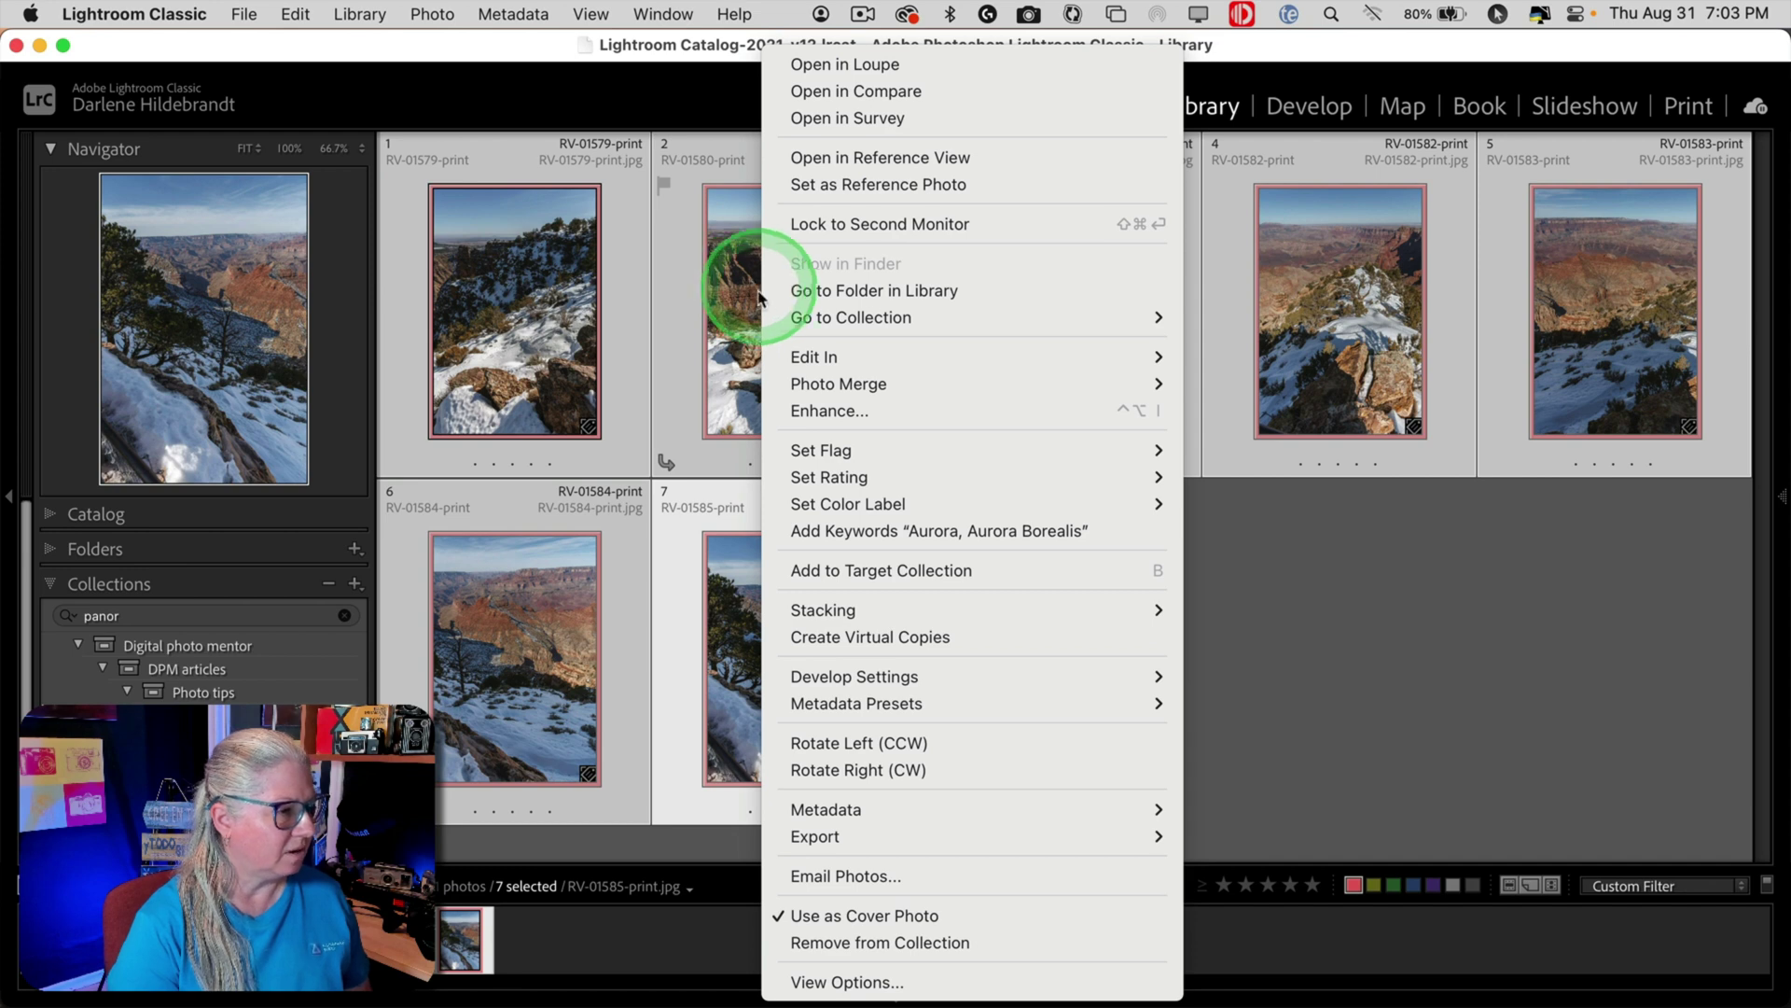
{"action": "mouse_move", "coordinate": [808, 836]}
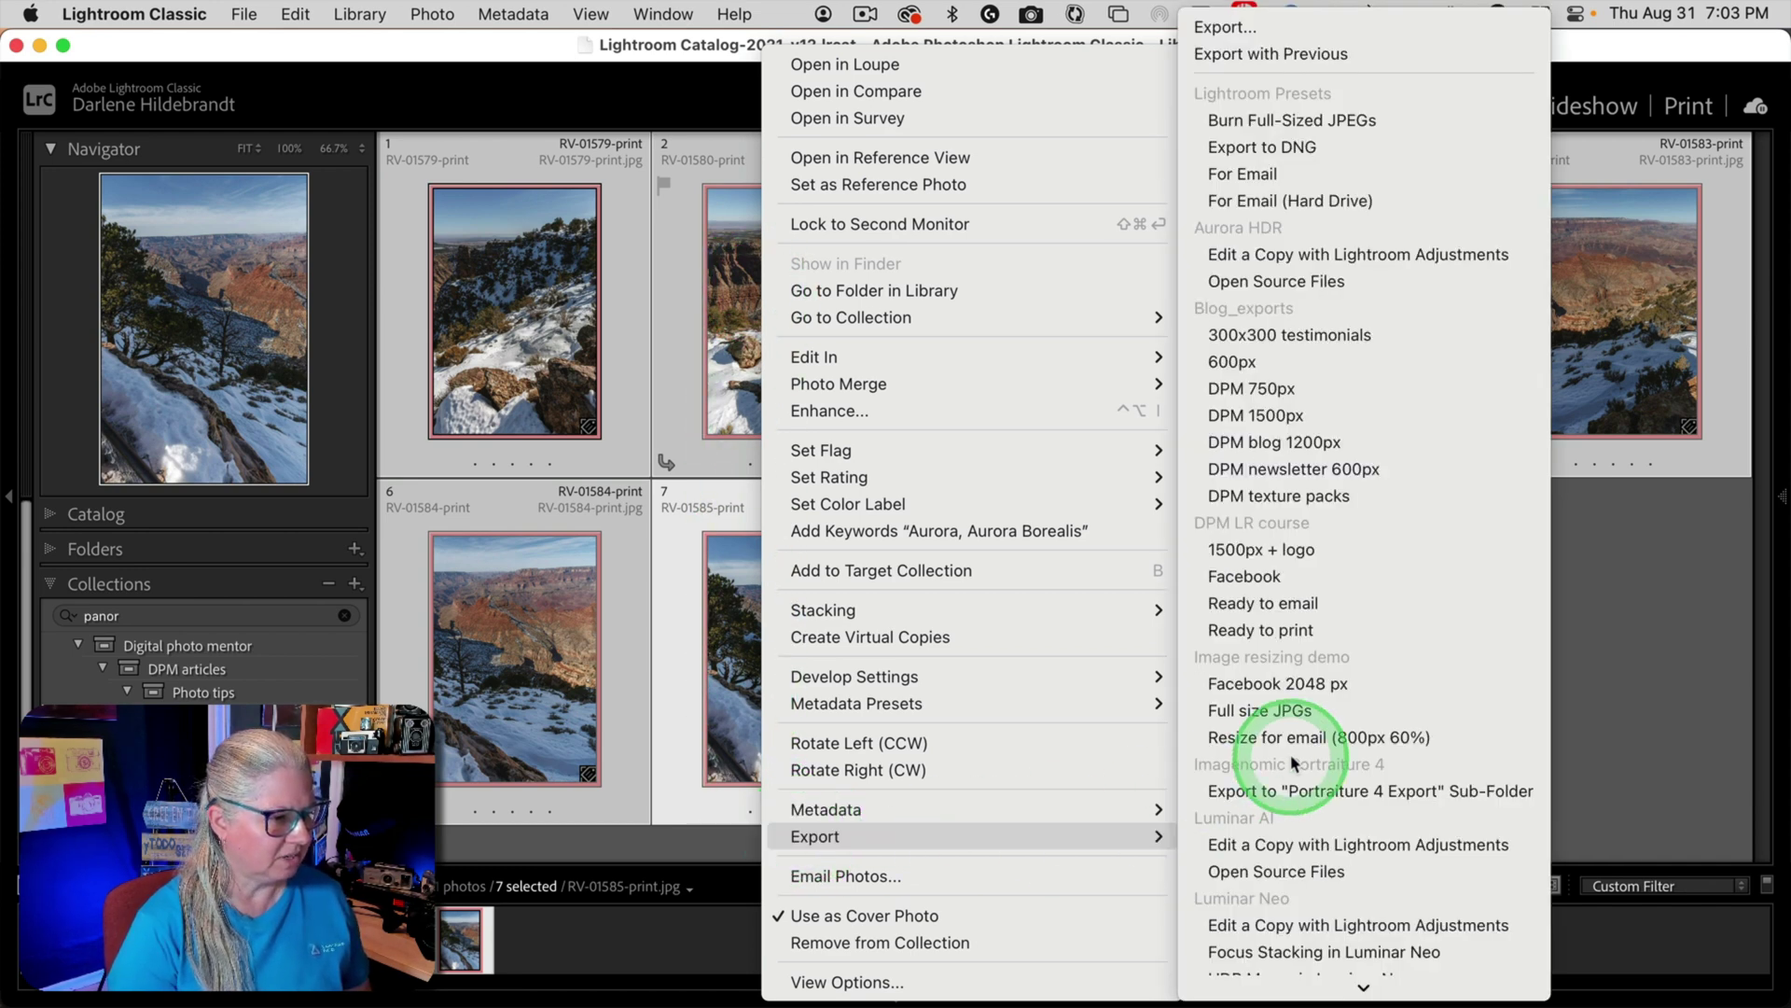
{"action": "scroll", "coordinate": [1292, 760], "scroll_direction": "down", "scroll_amount": 4}
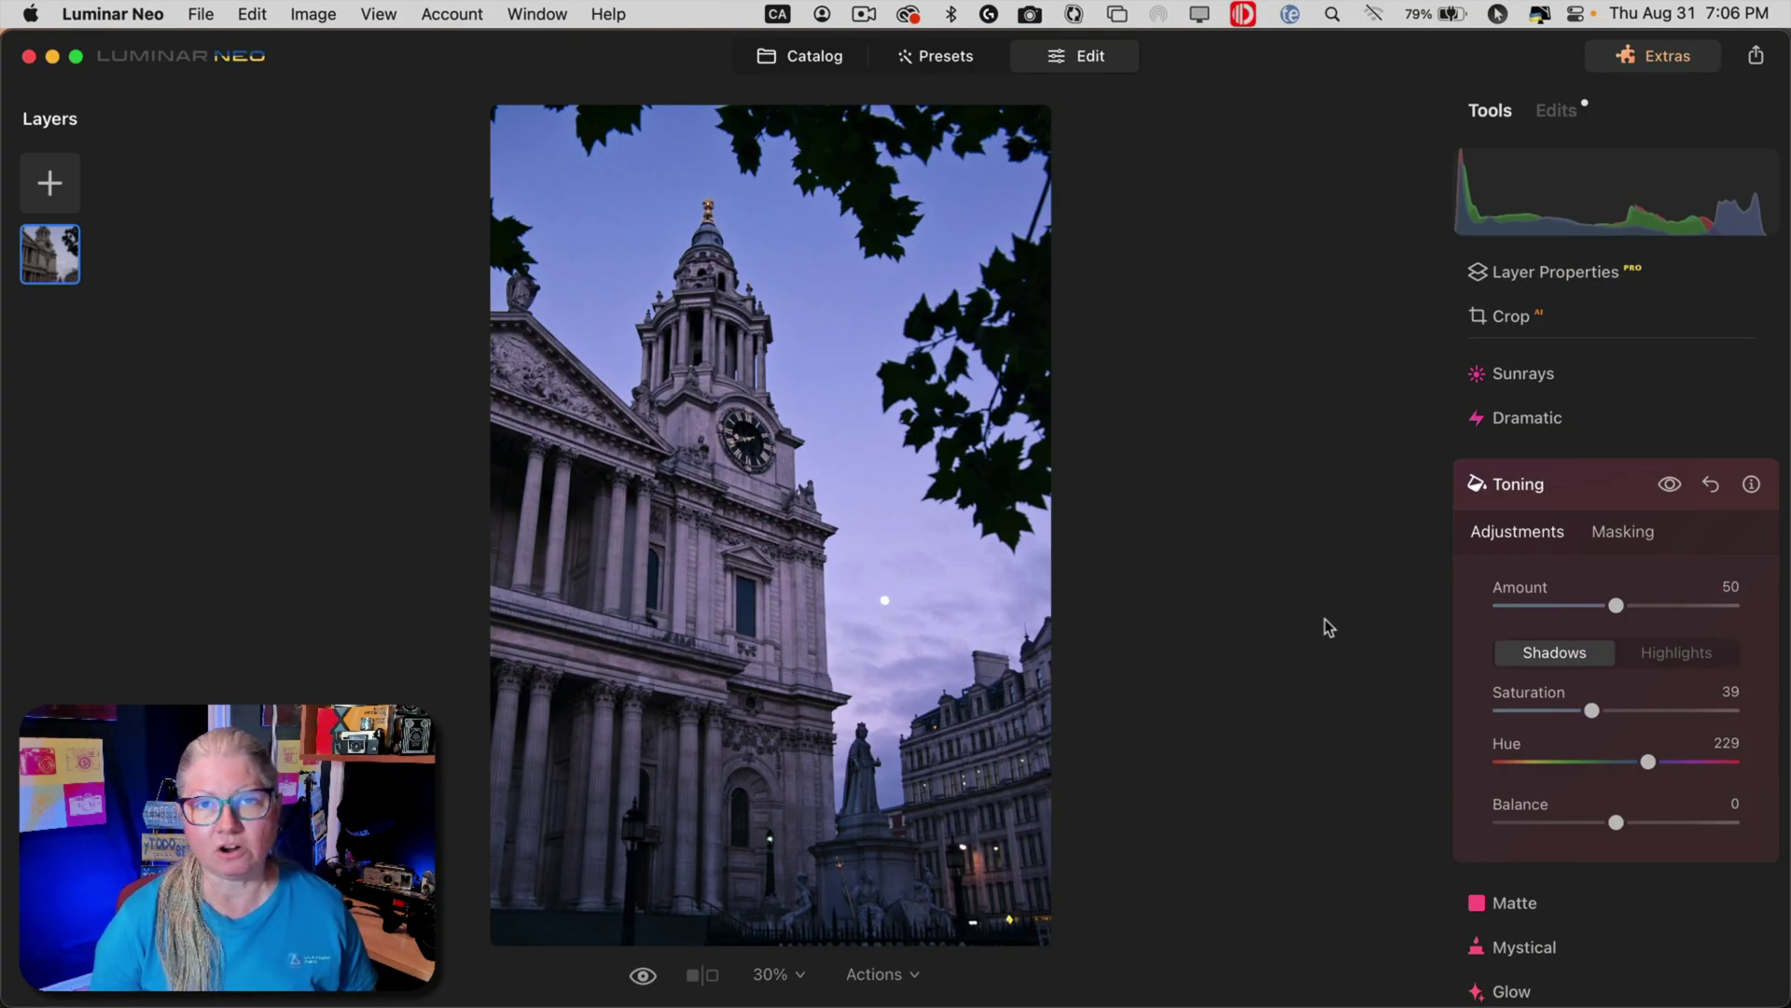
Check the Toning highlights and shadows, and try Balance at -29 before shifting it to a positive value
{"action": "left_click", "coordinate": [1677, 652]}
{"action": "left_click", "coordinate": [1579, 659]}
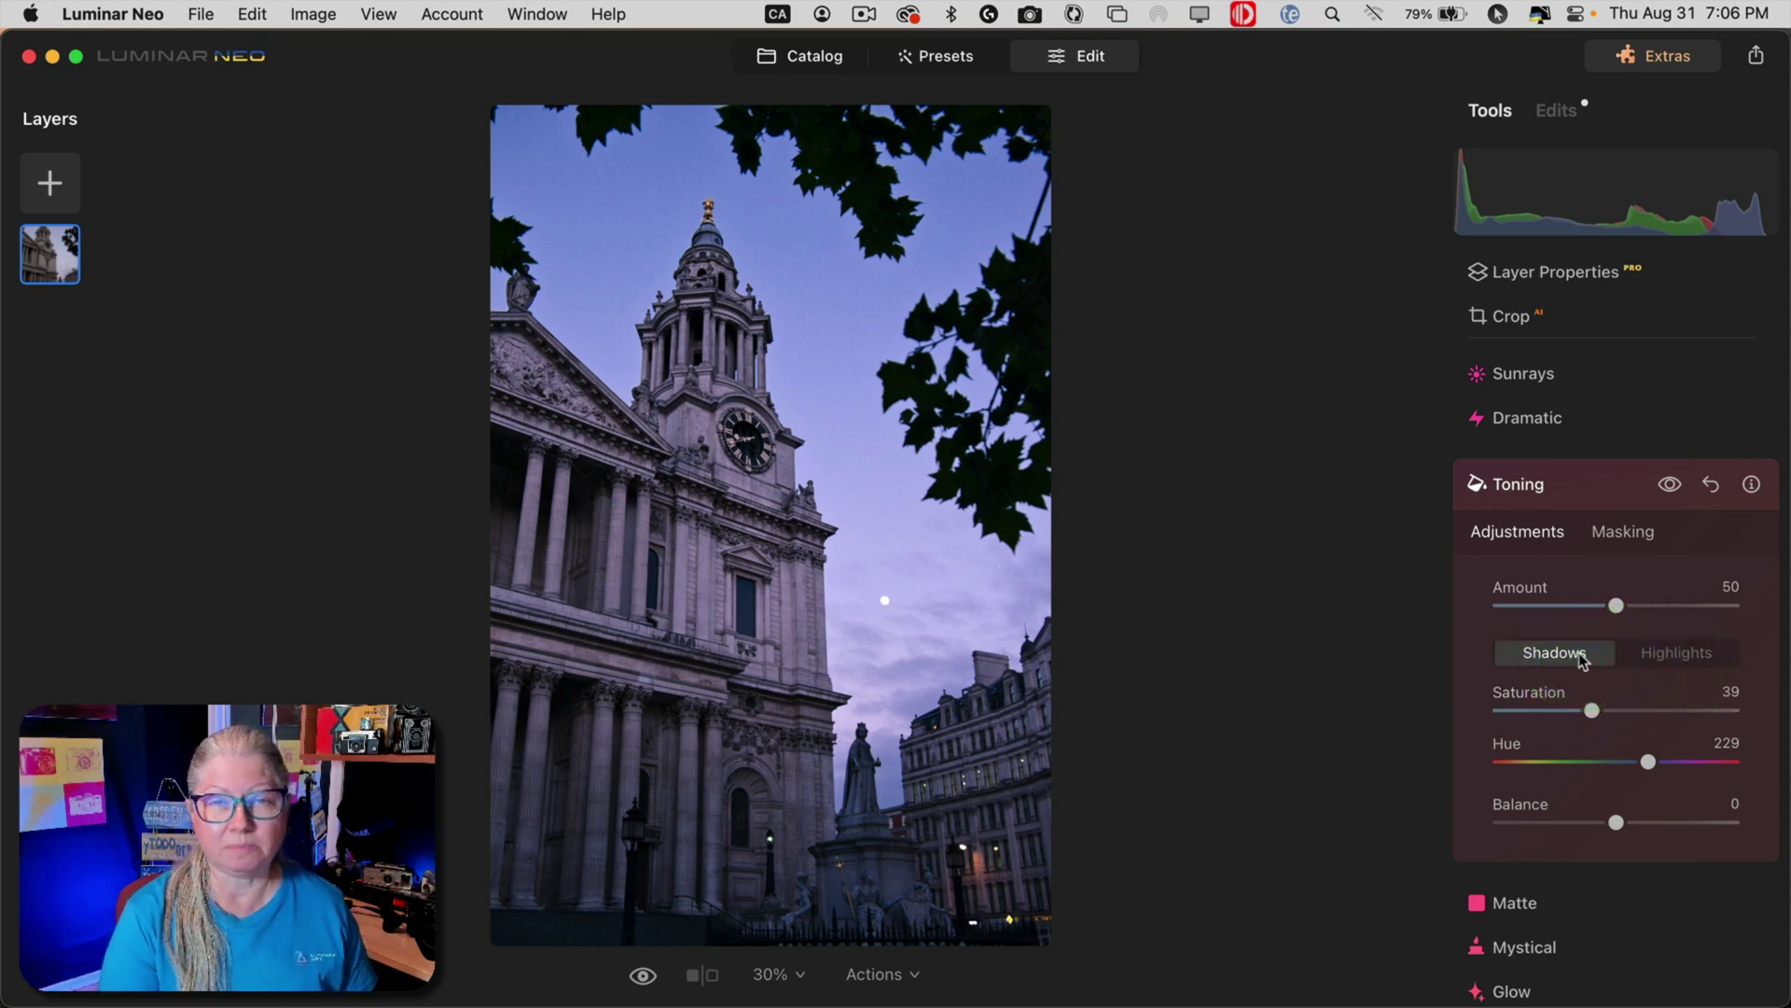
{"action": "left_click", "coordinate": [1581, 820]}
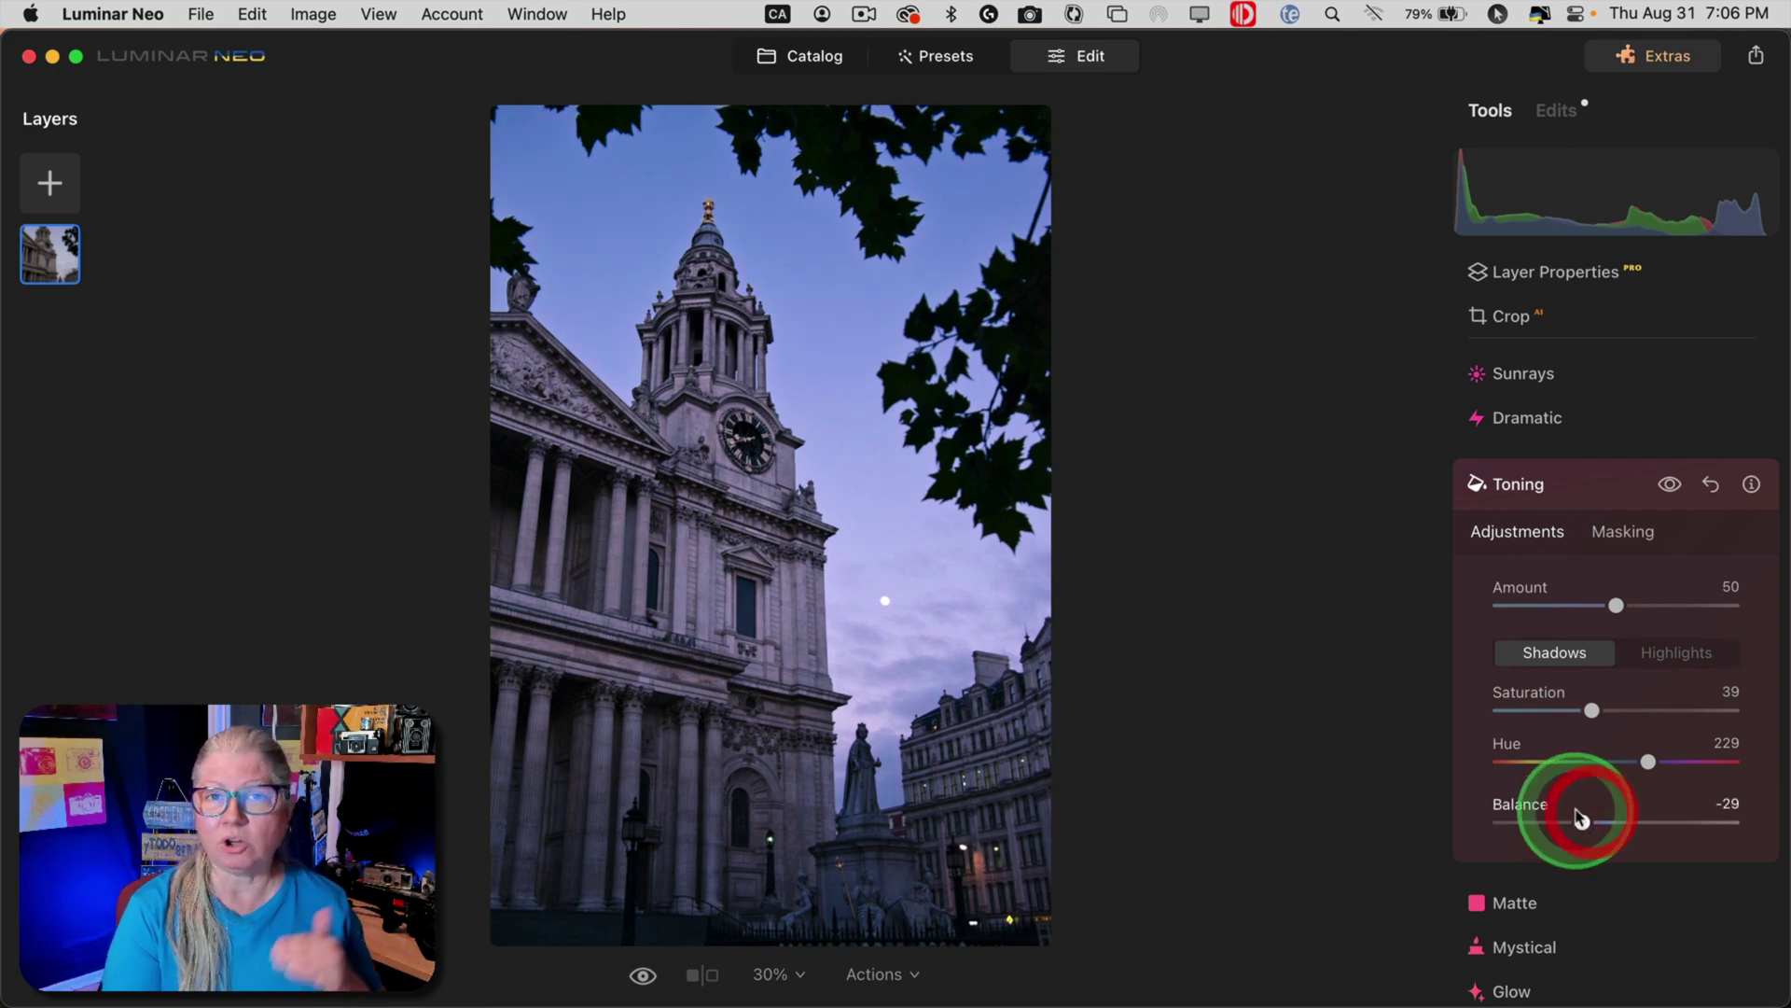
{"action": "left_click_drag", "start_coordinate": [1582, 820], "coordinate": [1643, 820]}
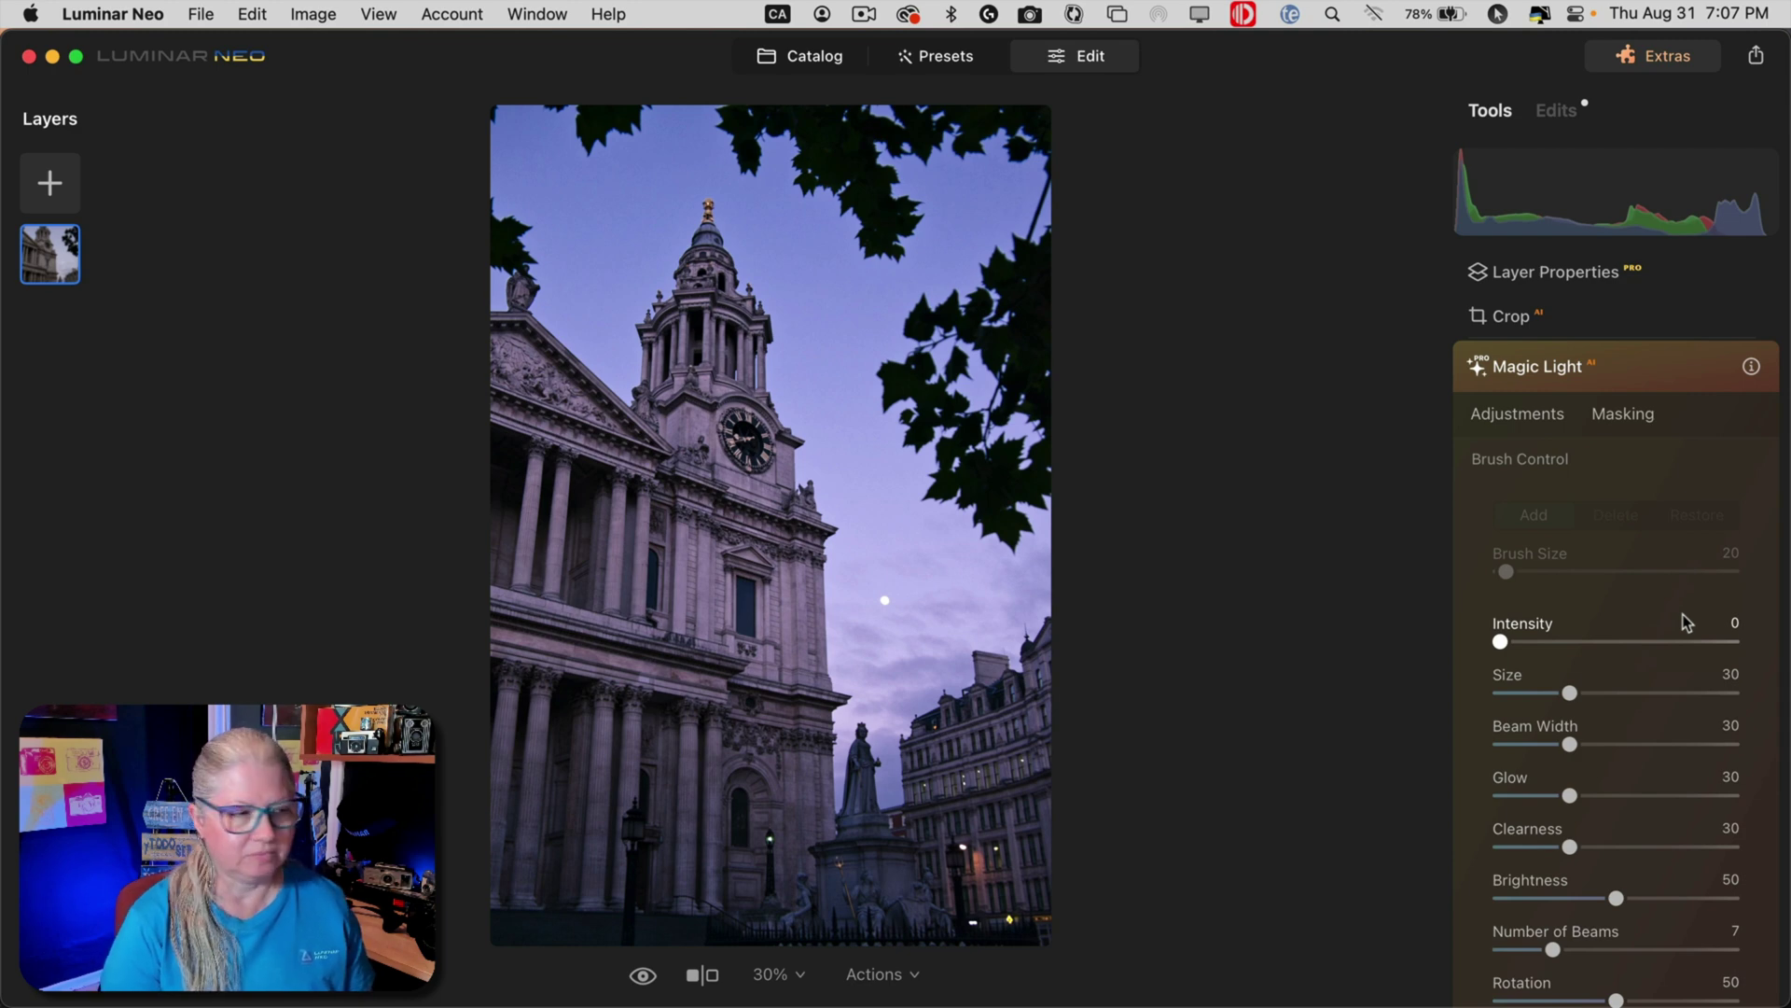
Set the Magic Light intensity to 60 and its brush size to 33 on the cathedral photo
{"action": "left_click_drag", "start_coordinate": [1531, 629], "coordinate": [1643, 642]}
{"action": "left_click", "coordinate": [1523, 719]}
{"action": "left_click_drag", "start_coordinate": [1522, 719], "coordinate": [1633, 521]}
{"action": "left_click_drag", "start_coordinate": [1506, 571], "coordinate": [1520, 568]}
Delete the Magic Light starburst from the moon
{"action": "left_click", "coordinate": [1642, 519]}
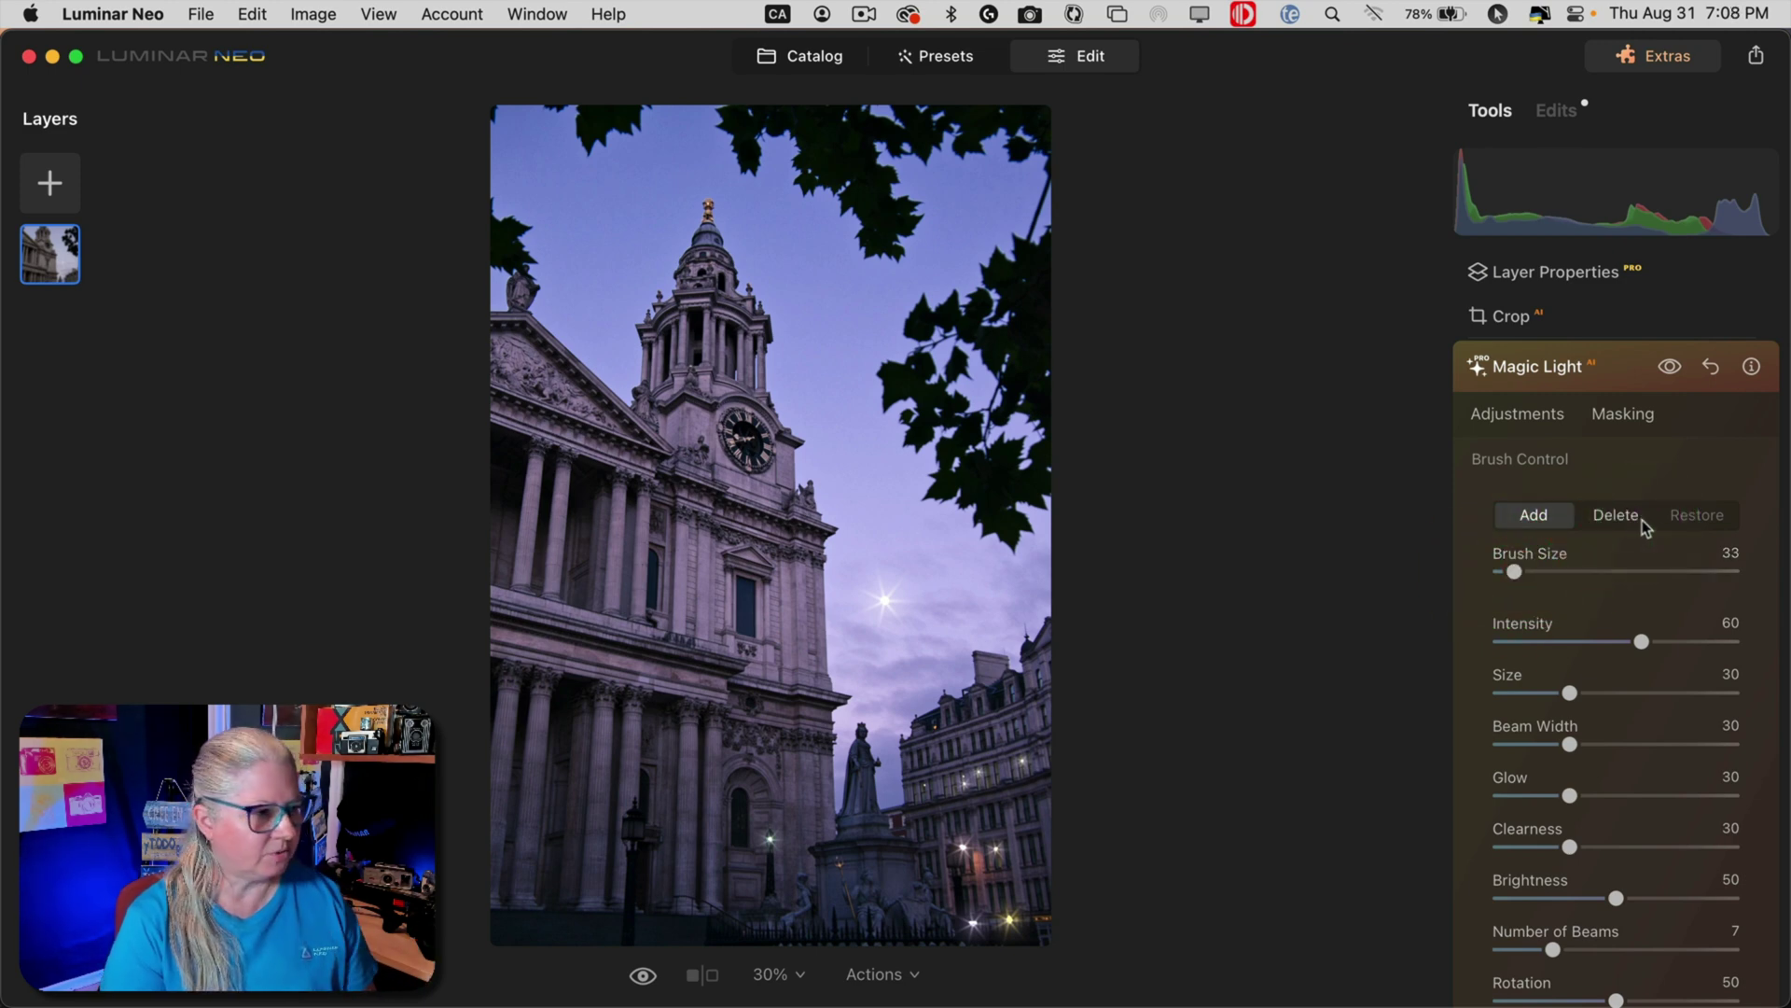
{"action": "mouse_move", "coordinate": [907, 607]}
{"action": "left_mouse_down"}
{"action": "mouse_move", "coordinate": [948, 659]}
{"action": "mouse_move", "coordinate": [1134, 746]}
{"action": "left_mouse_up"}
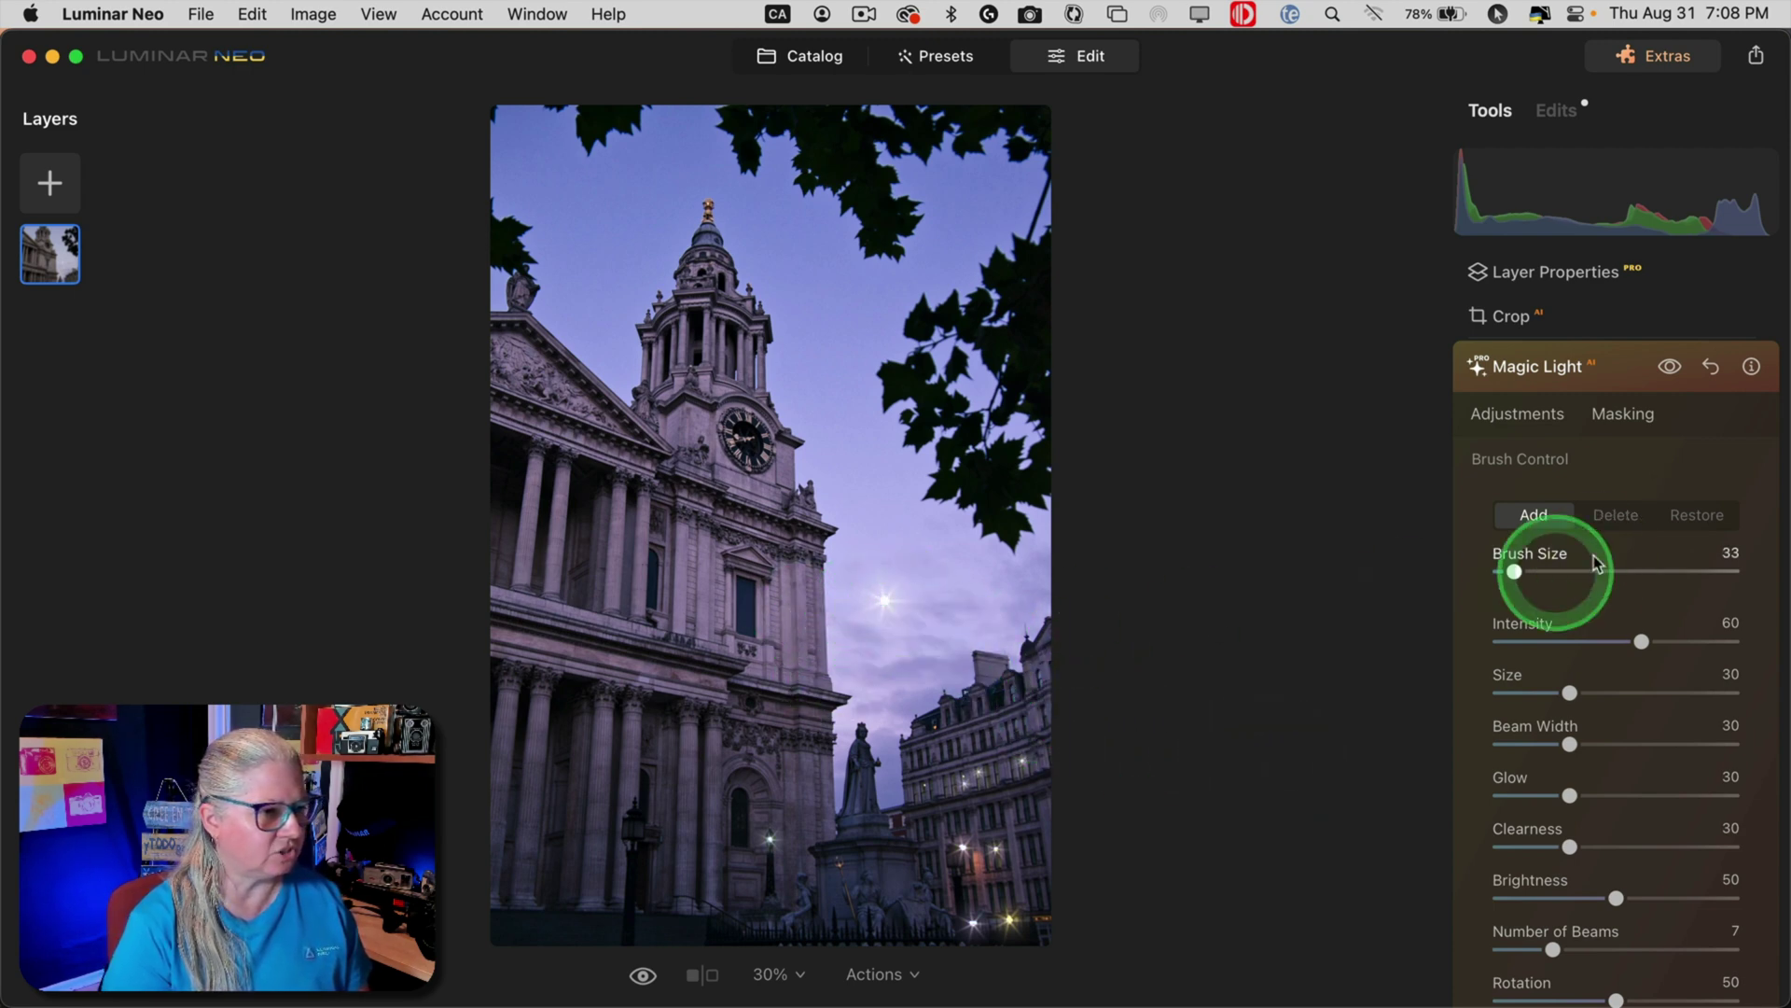
{"action": "left_click", "coordinate": [1615, 515]}
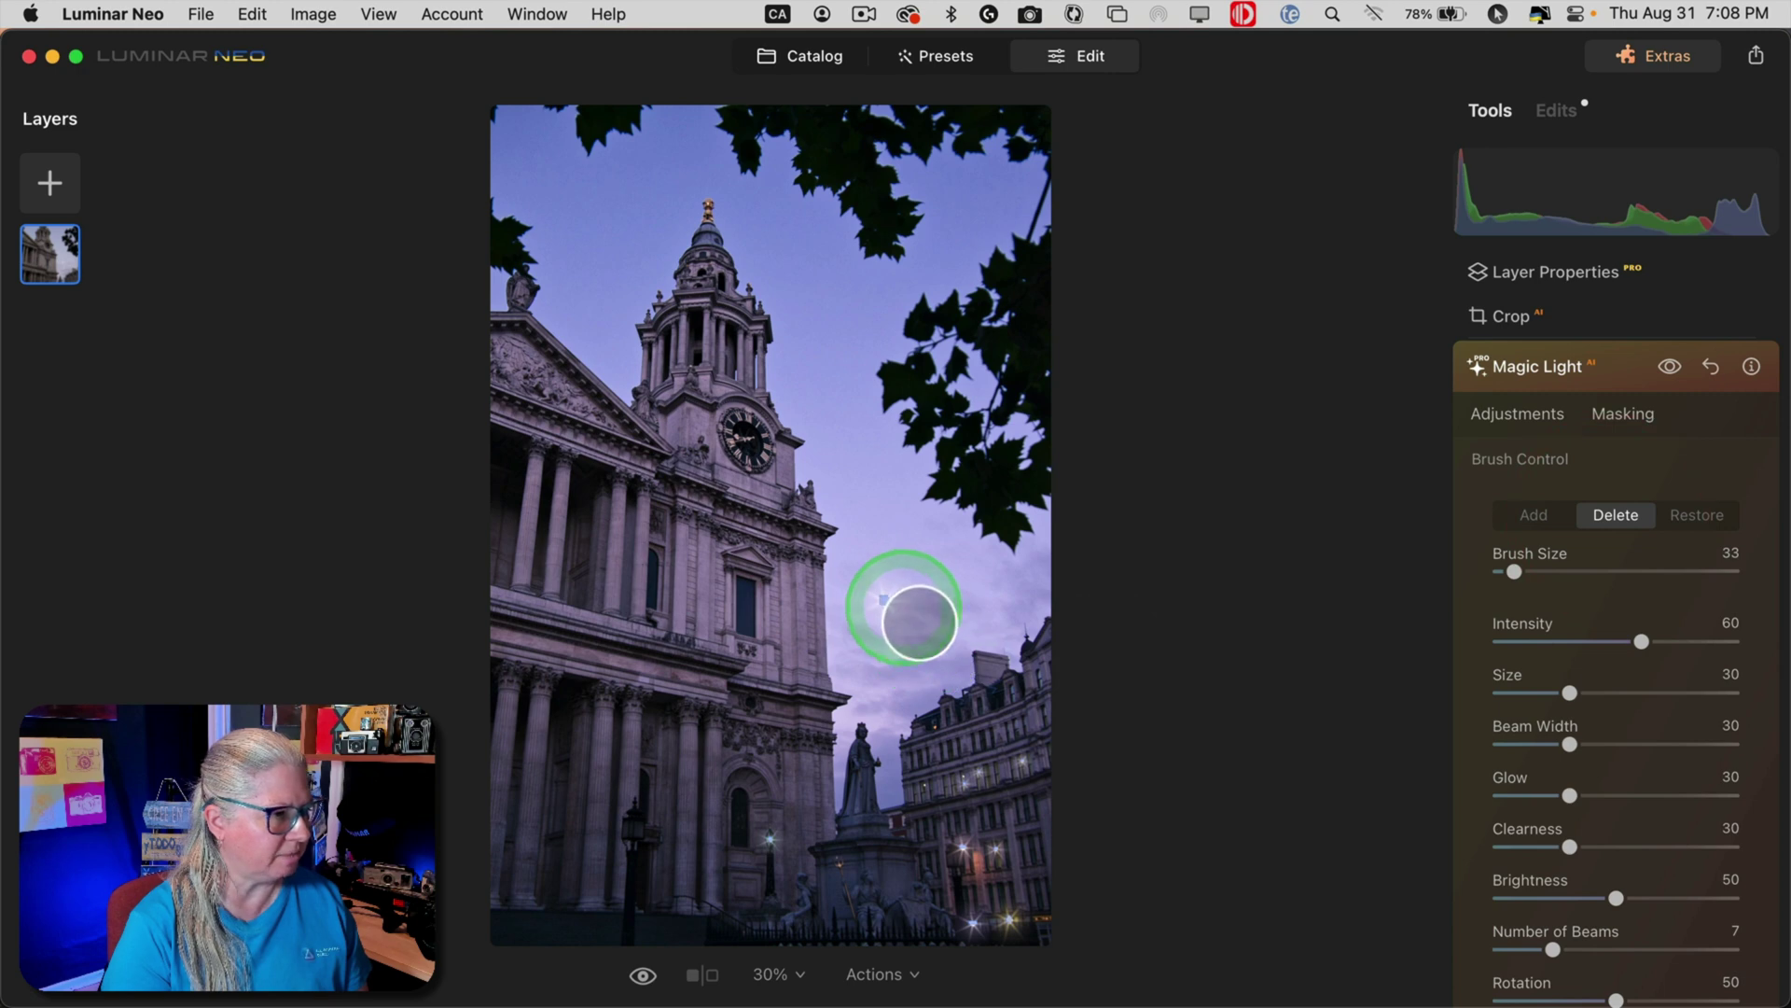
{"action": "left_click", "coordinate": [1020, 628]}
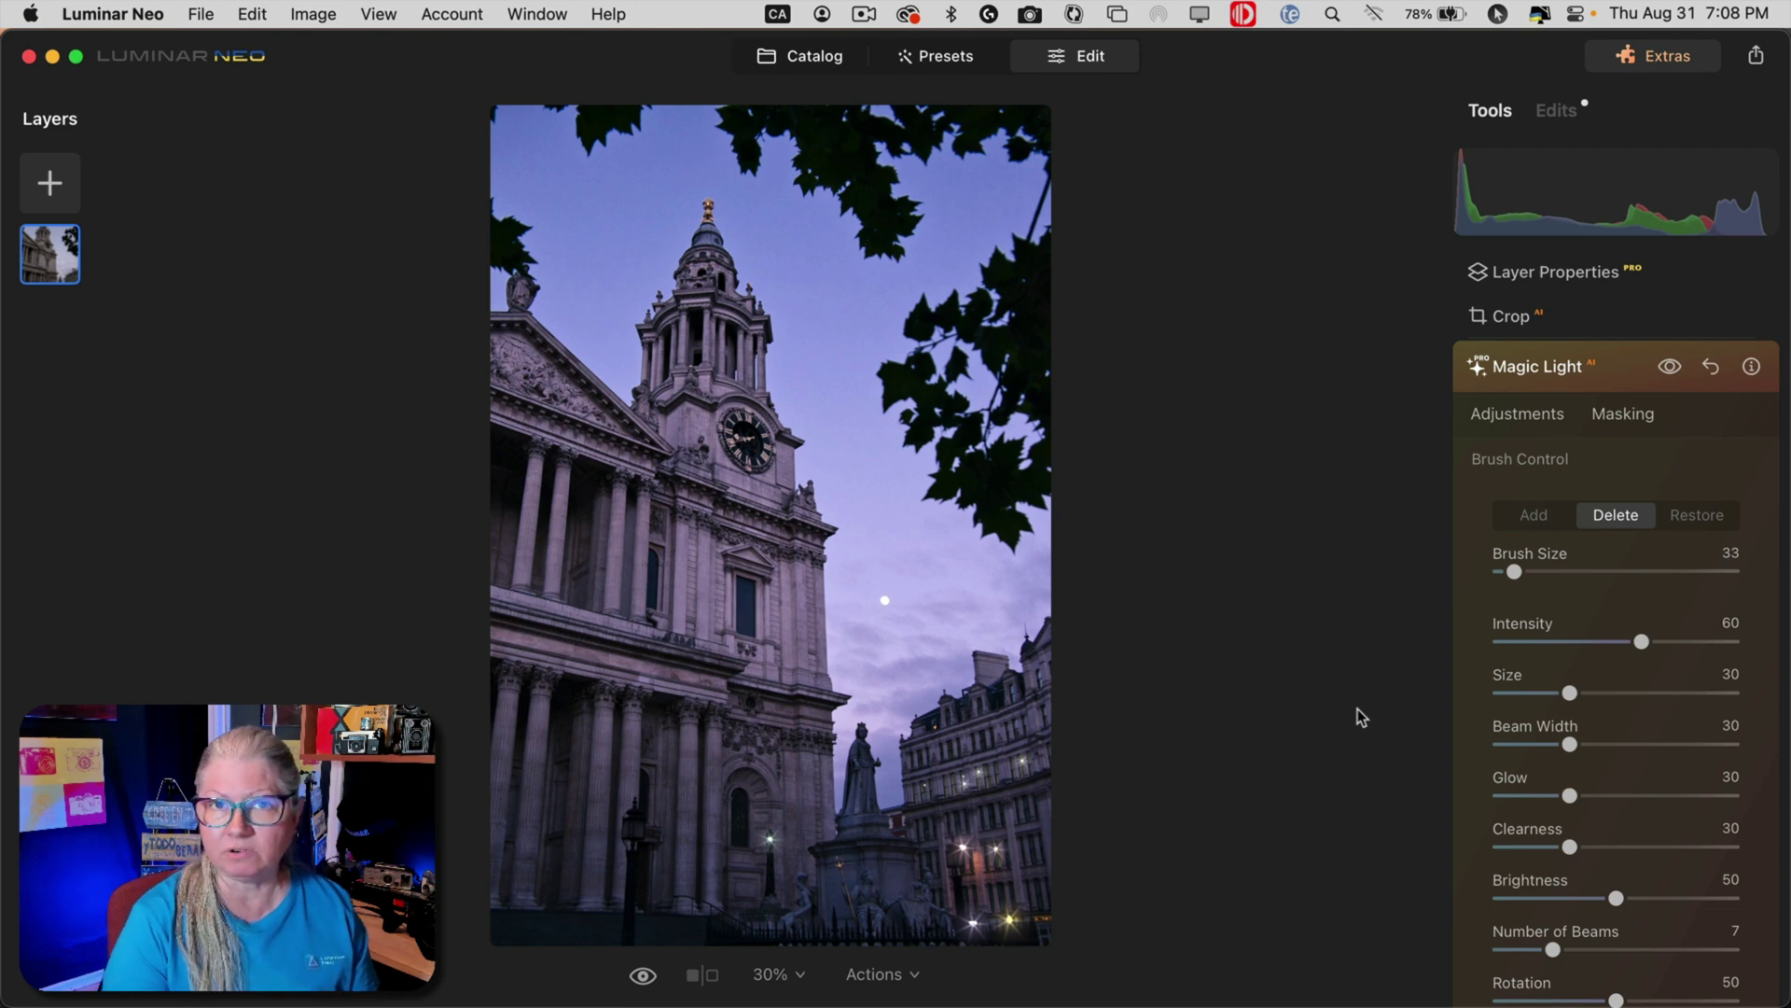
Delete the Magic Light starbursts from the lit windows of the background building
{"action": "key", "text": "super+equal"}
{"action": "scroll", "coordinate": [1064, 760], "scroll_direction": "down", "scroll_amount": 3}
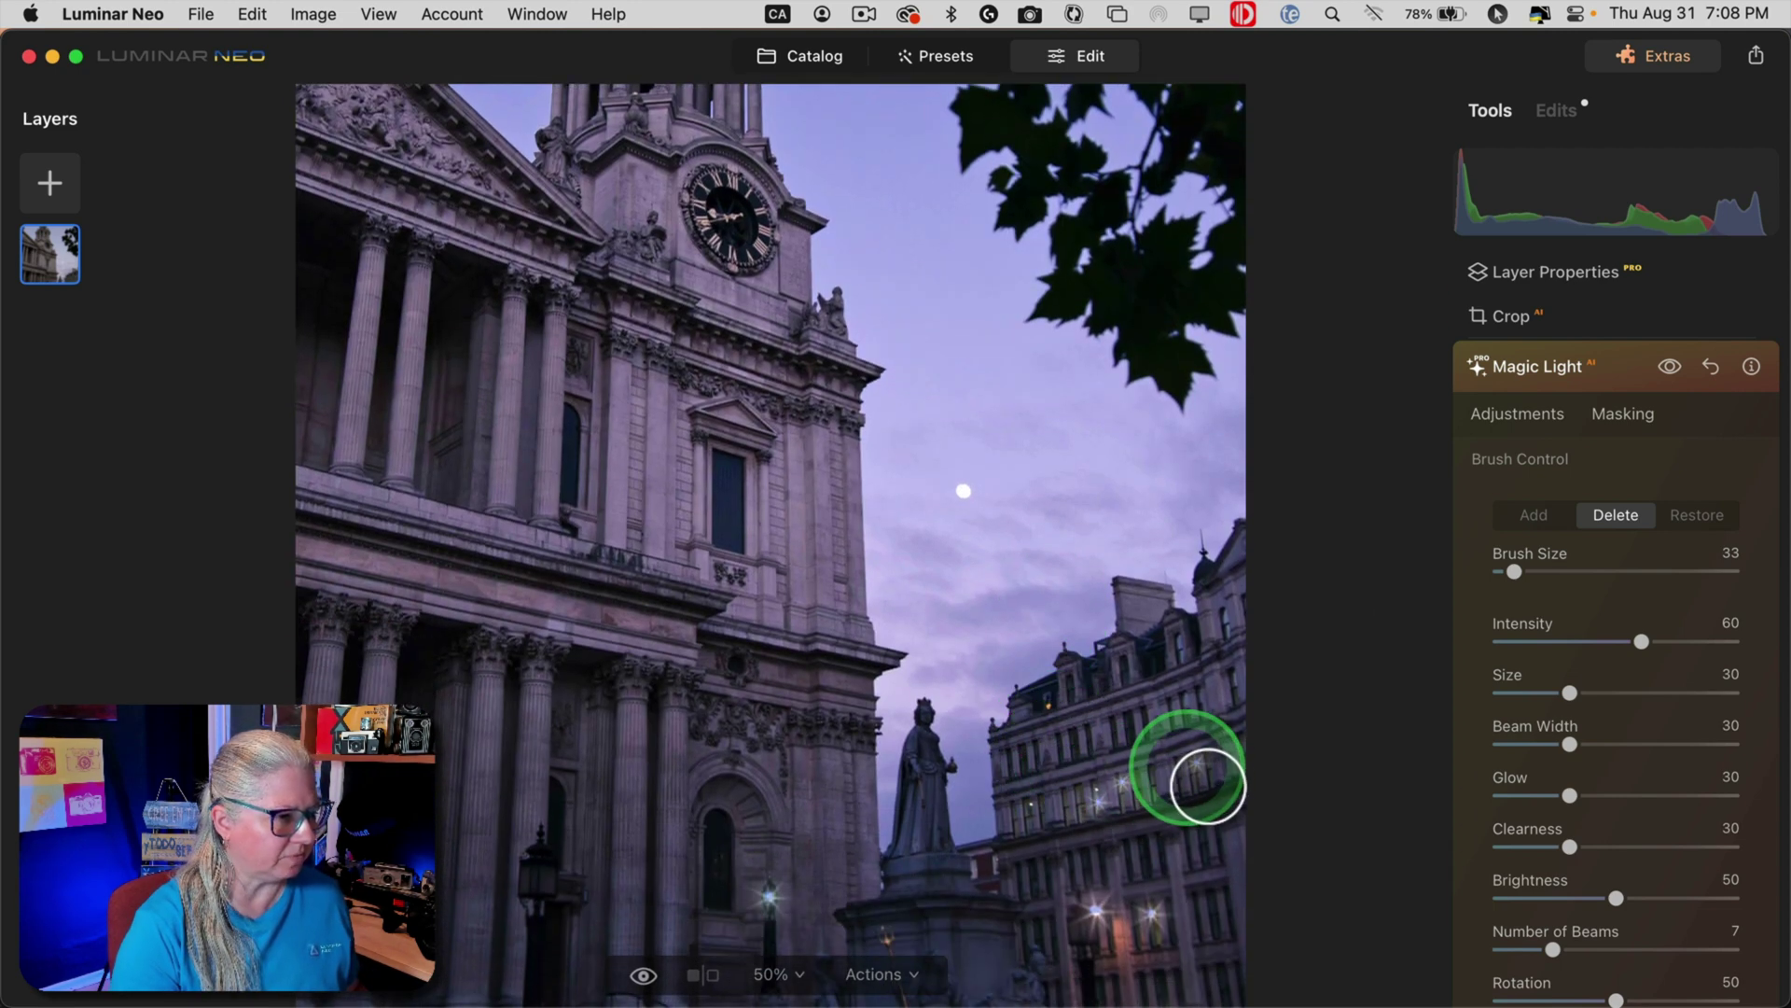
{"action": "left_click", "coordinate": [1202, 774]}
{"action": "mouse_move", "coordinate": [1111, 784]}
{"action": "left_mouse_down"}
{"action": "mouse_move", "coordinate": [1072, 820]}
{"action": "mouse_move", "coordinate": [1104, 814]}
{"action": "mouse_move", "coordinate": [1099, 792]}
{"action": "left_mouse_up"}
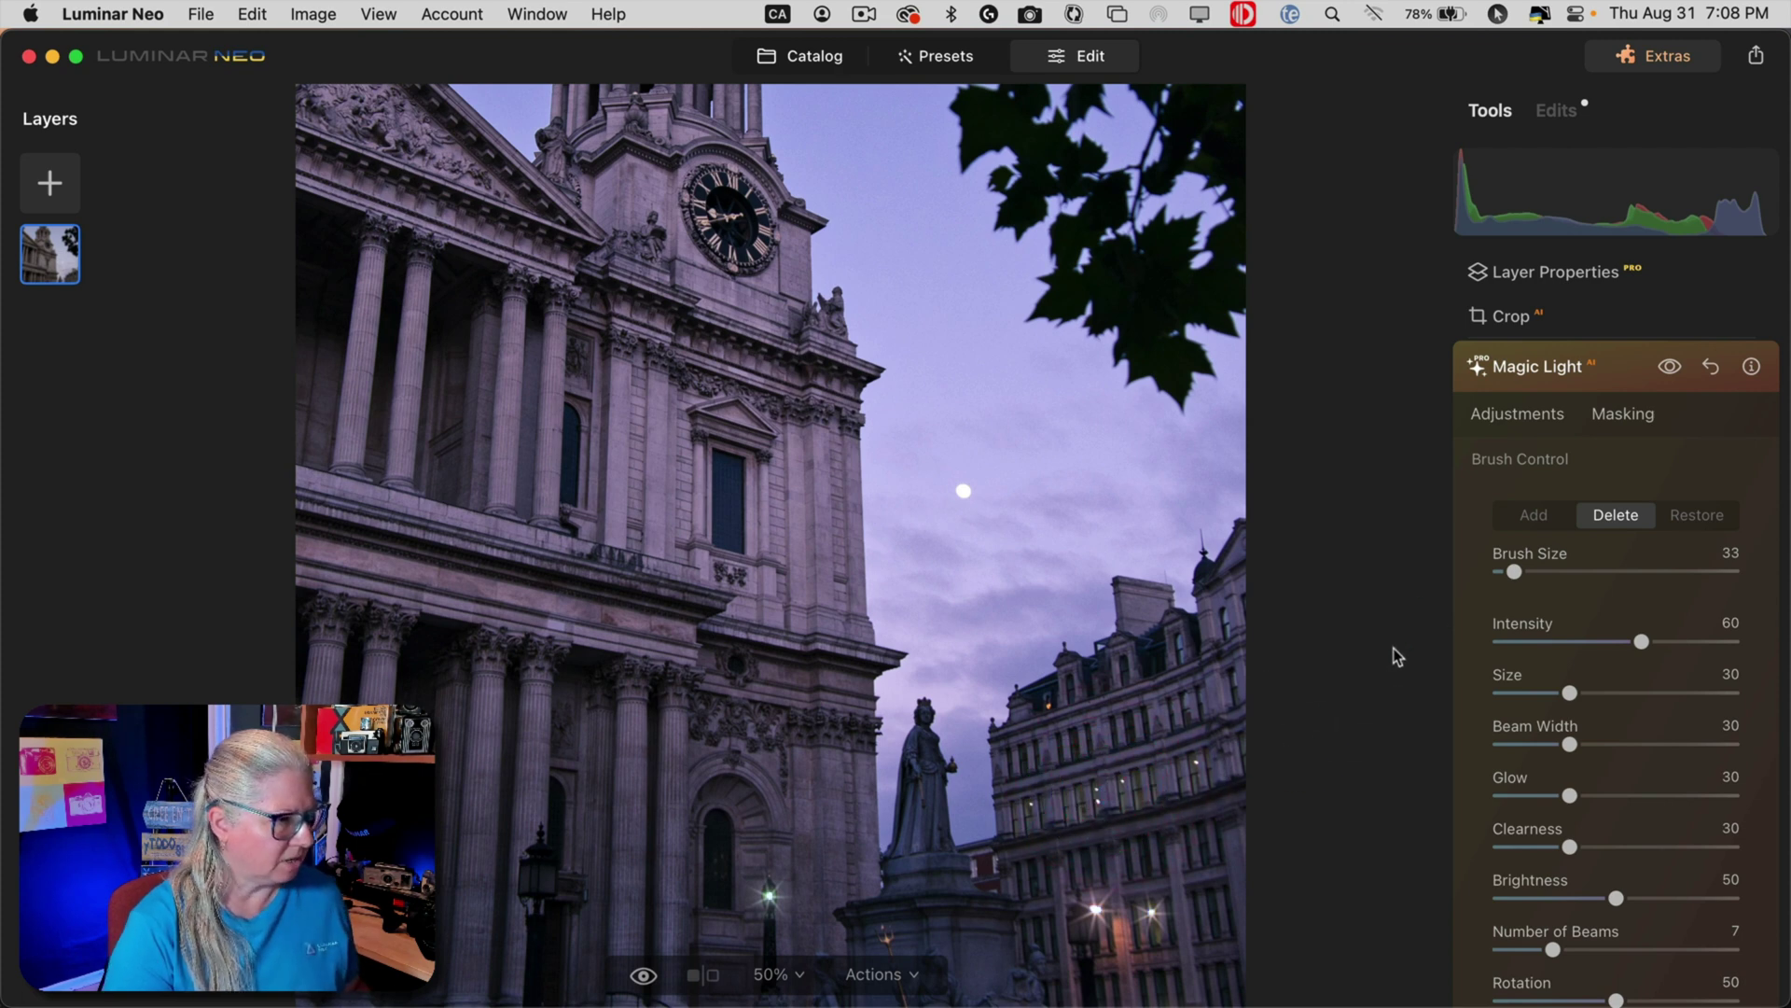
Add a Magic Light starburst to the golden ornament on top of the clock tower, using a smaller brush
{"action": "scroll", "coordinate": [909, 469], "scroll_direction": "down", "scroll_amount": 2}
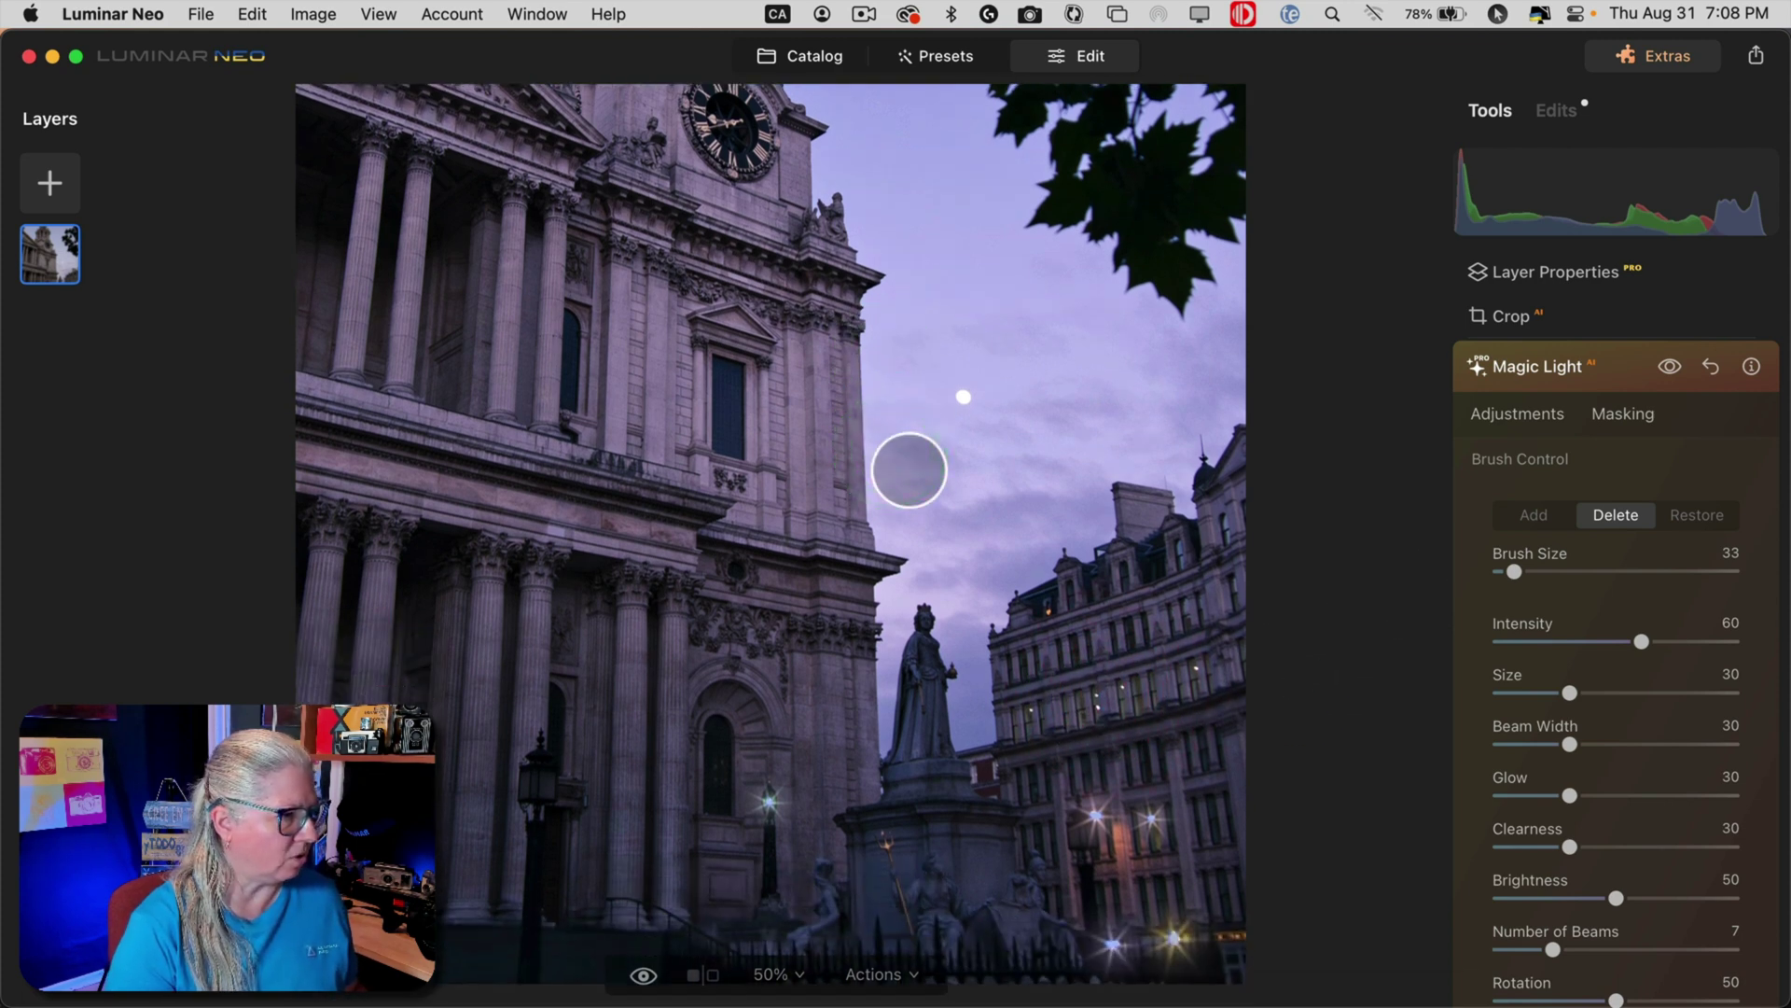
{"action": "scroll", "coordinate": [909, 469], "scroll_direction": "up", "scroll_amount": 5}
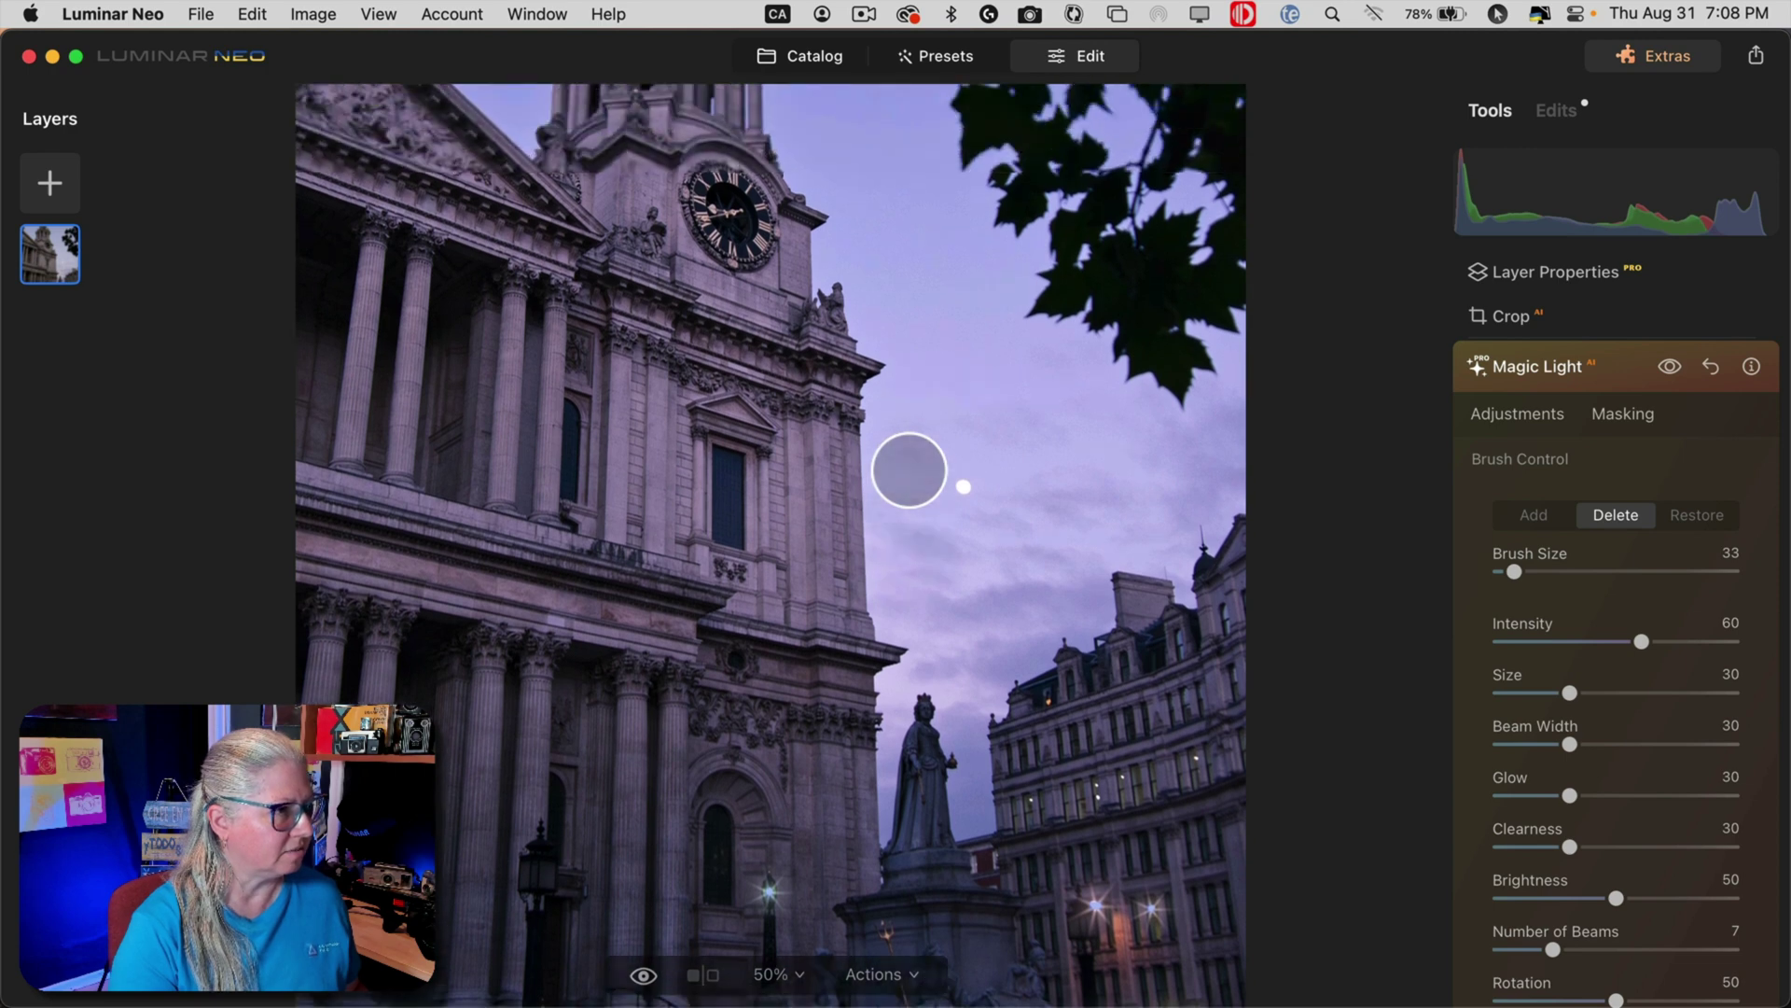
{"action": "left_click_drag", "start_coordinate": [641, 199], "coordinate": [665, 221]}
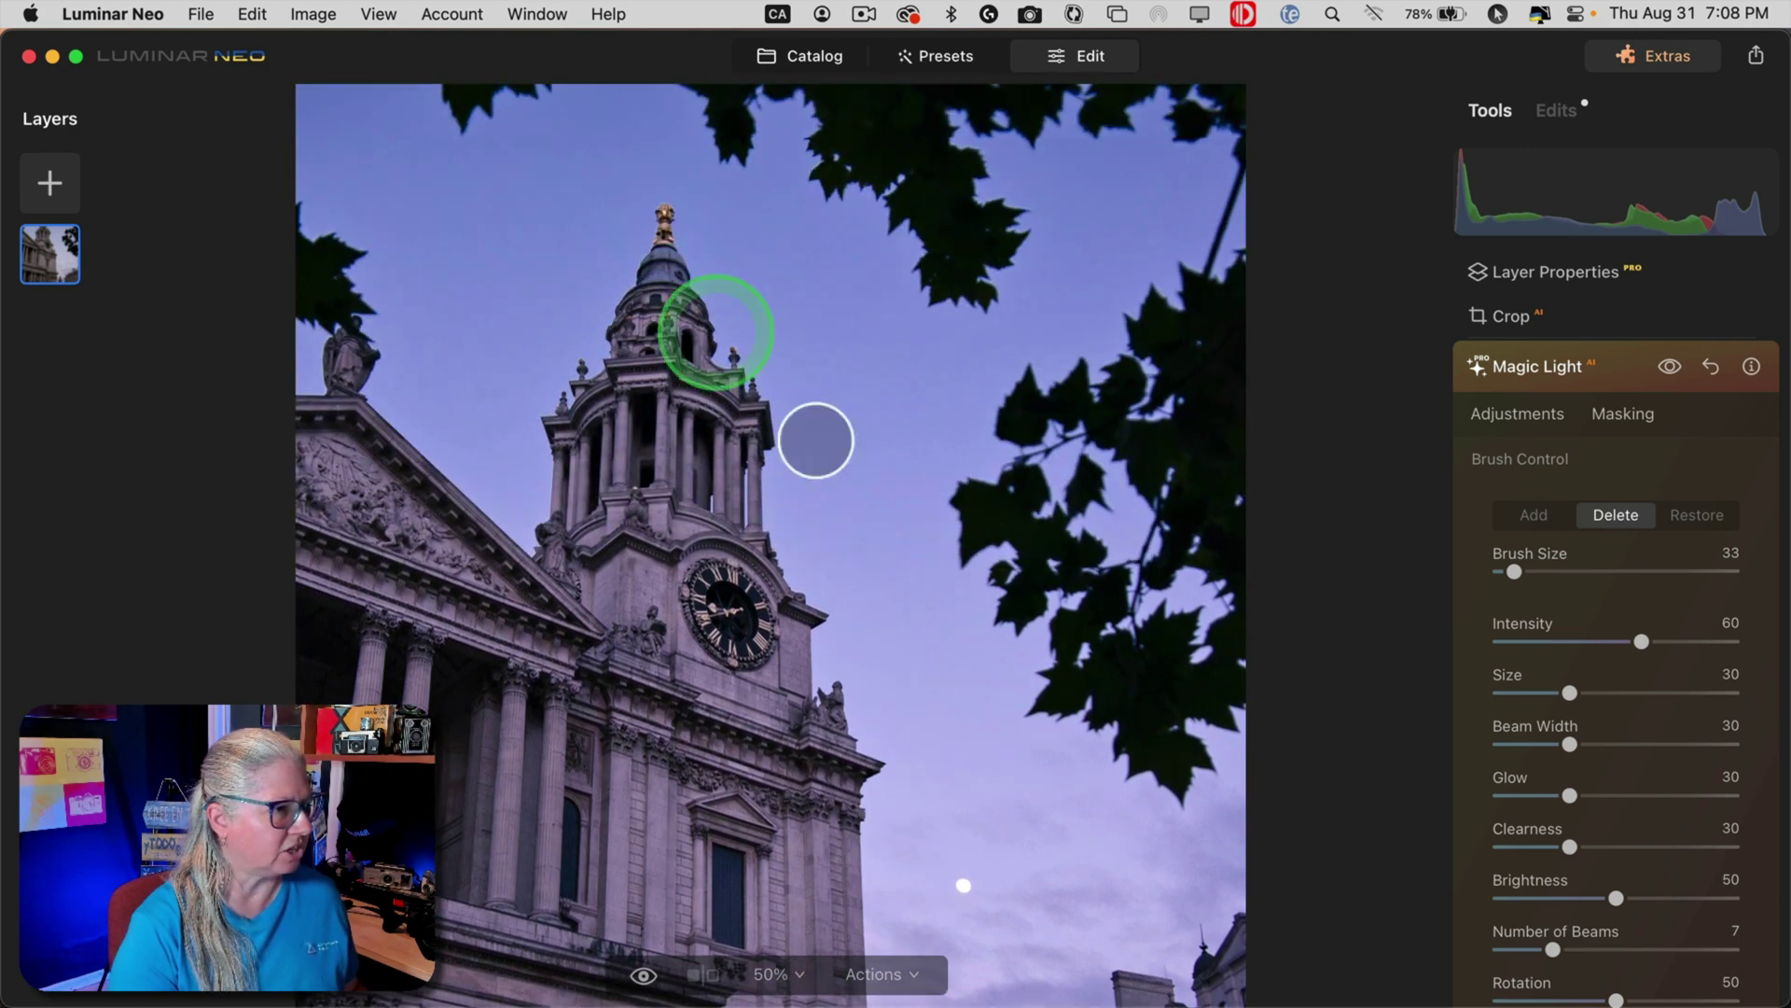
{"action": "left_click", "coordinate": [1533, 516]}
{"action": "left_click_drag", "start_coordinate": [1514, 572], "coordinate": [1440, 532]}
{"action": "mouse_move", "coordinate": [992, 335]}
{"action": "left_mouse_down"}
{"action": "mouse_move", "coordinate": [647, 220]}
{"action": "mouse_move", "coordinate": [664, 209]}
{"action": "left_mouse_up"}
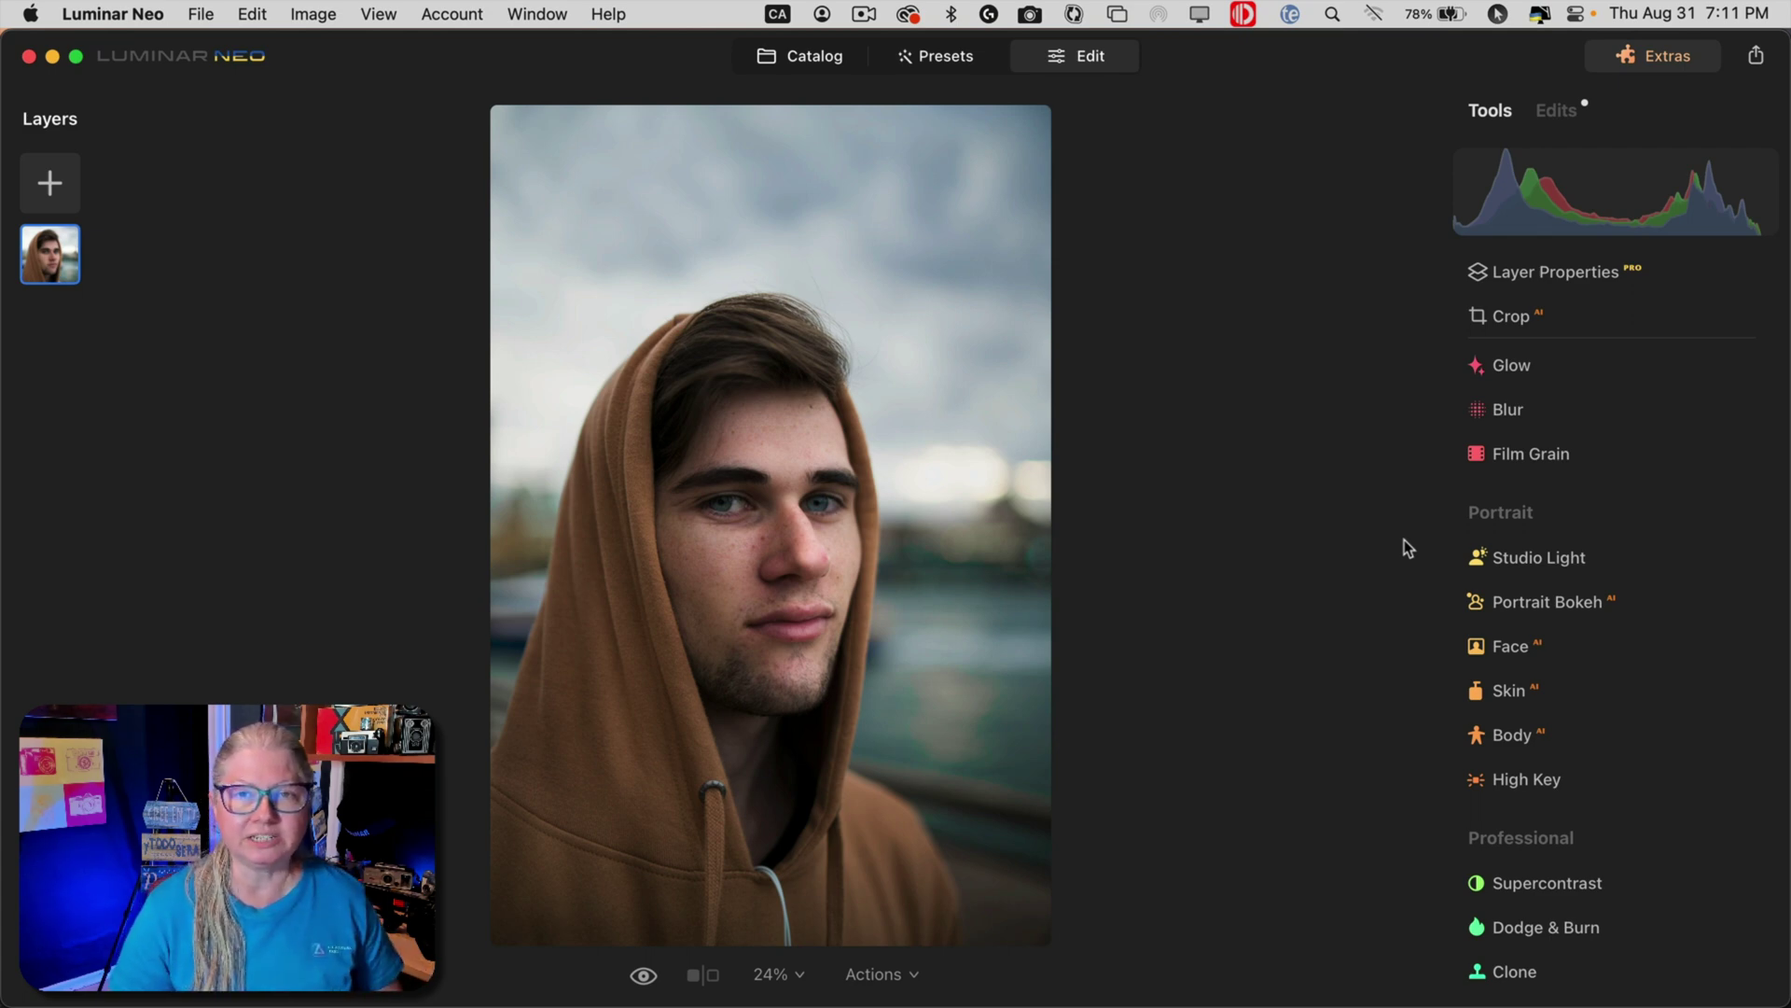
Apply Studio Light to the portrait of the hooded man with the light Amount at 33
{"action": "left_click", "coordinate": [1534, 557]}
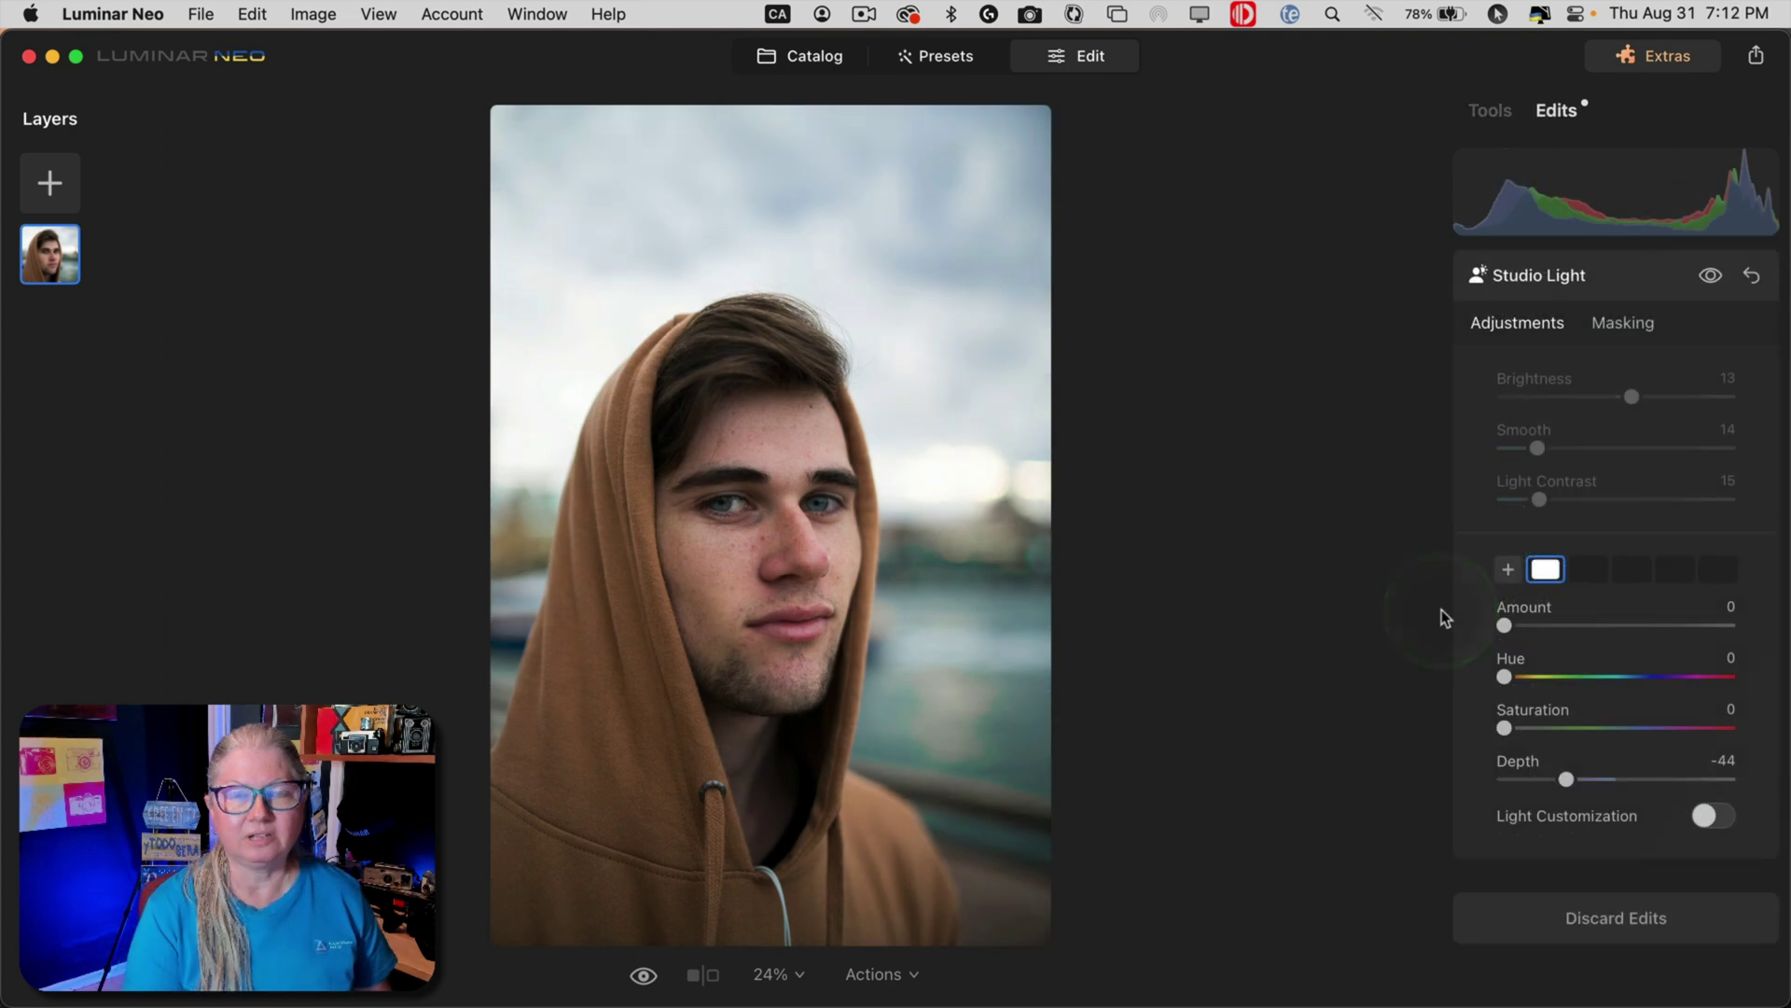
{"action": "left_click_drag", "start_coordinate": [1464, 632], "coordinate": [1580, 628]}
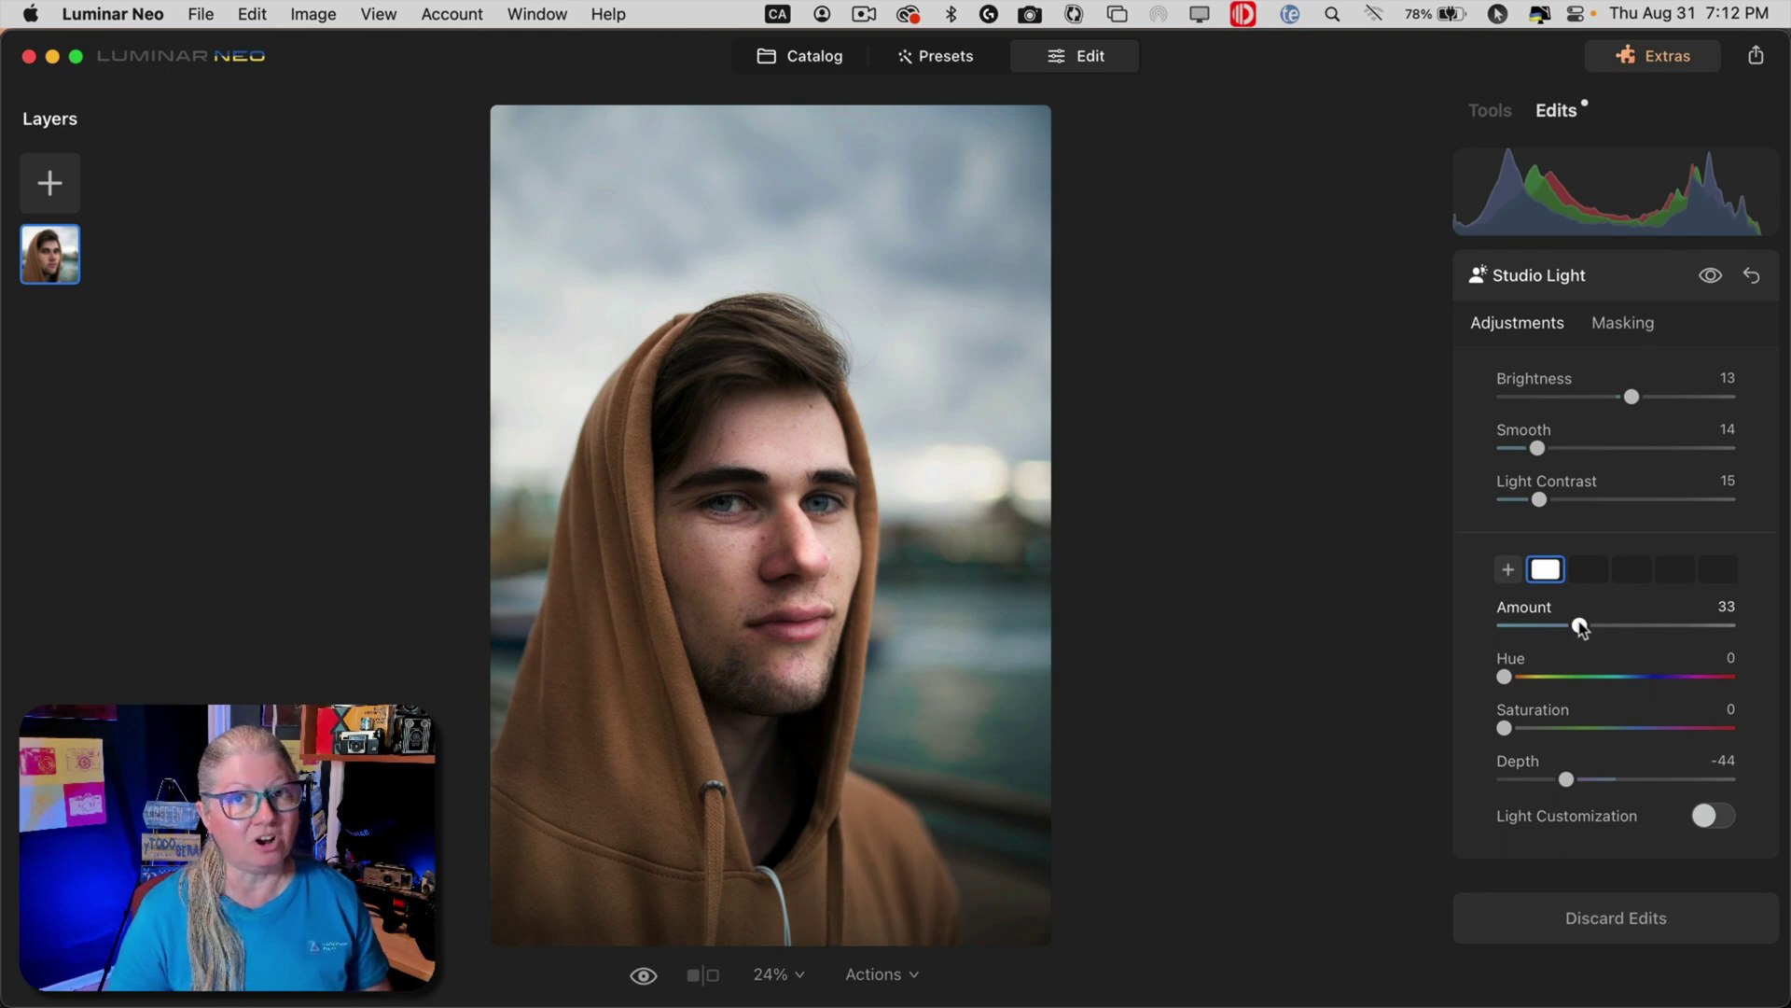
{"action": "left_click", "coordinate": [1324, 495]}
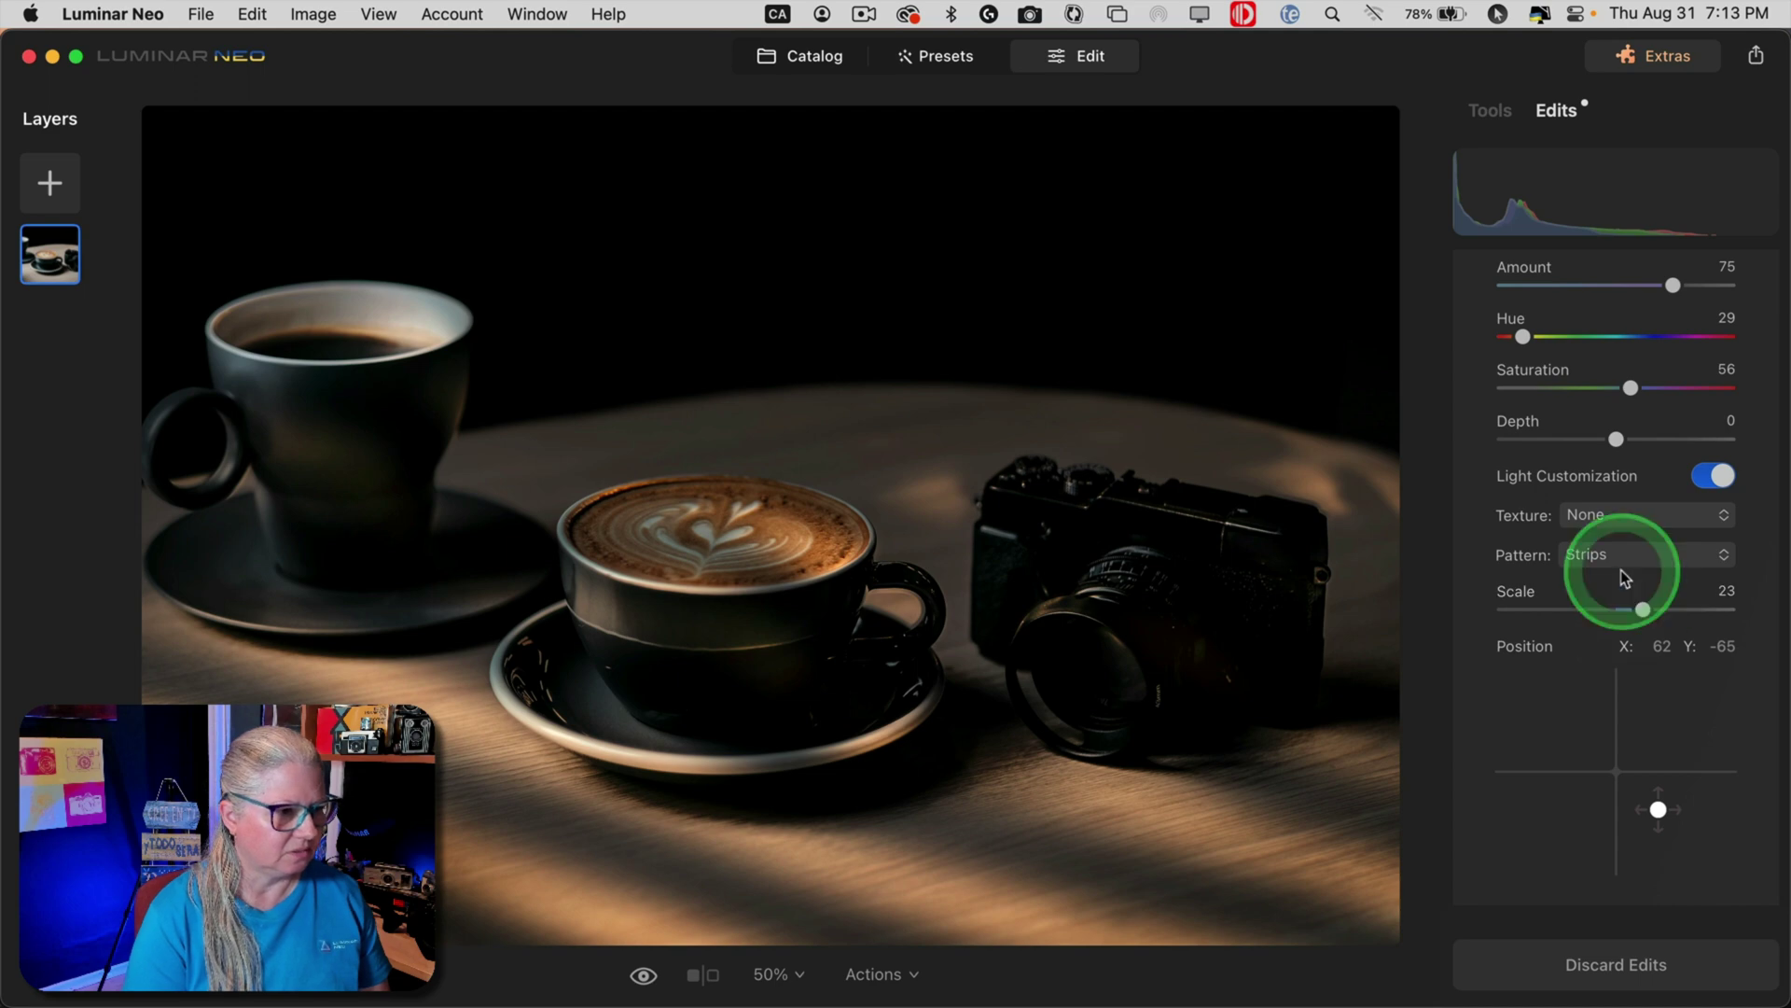
Compare the coffee scene with Light Customization off and on, and look through the pattern and texture options
{"action": "left_click", "coordinate": [1722, 478]}
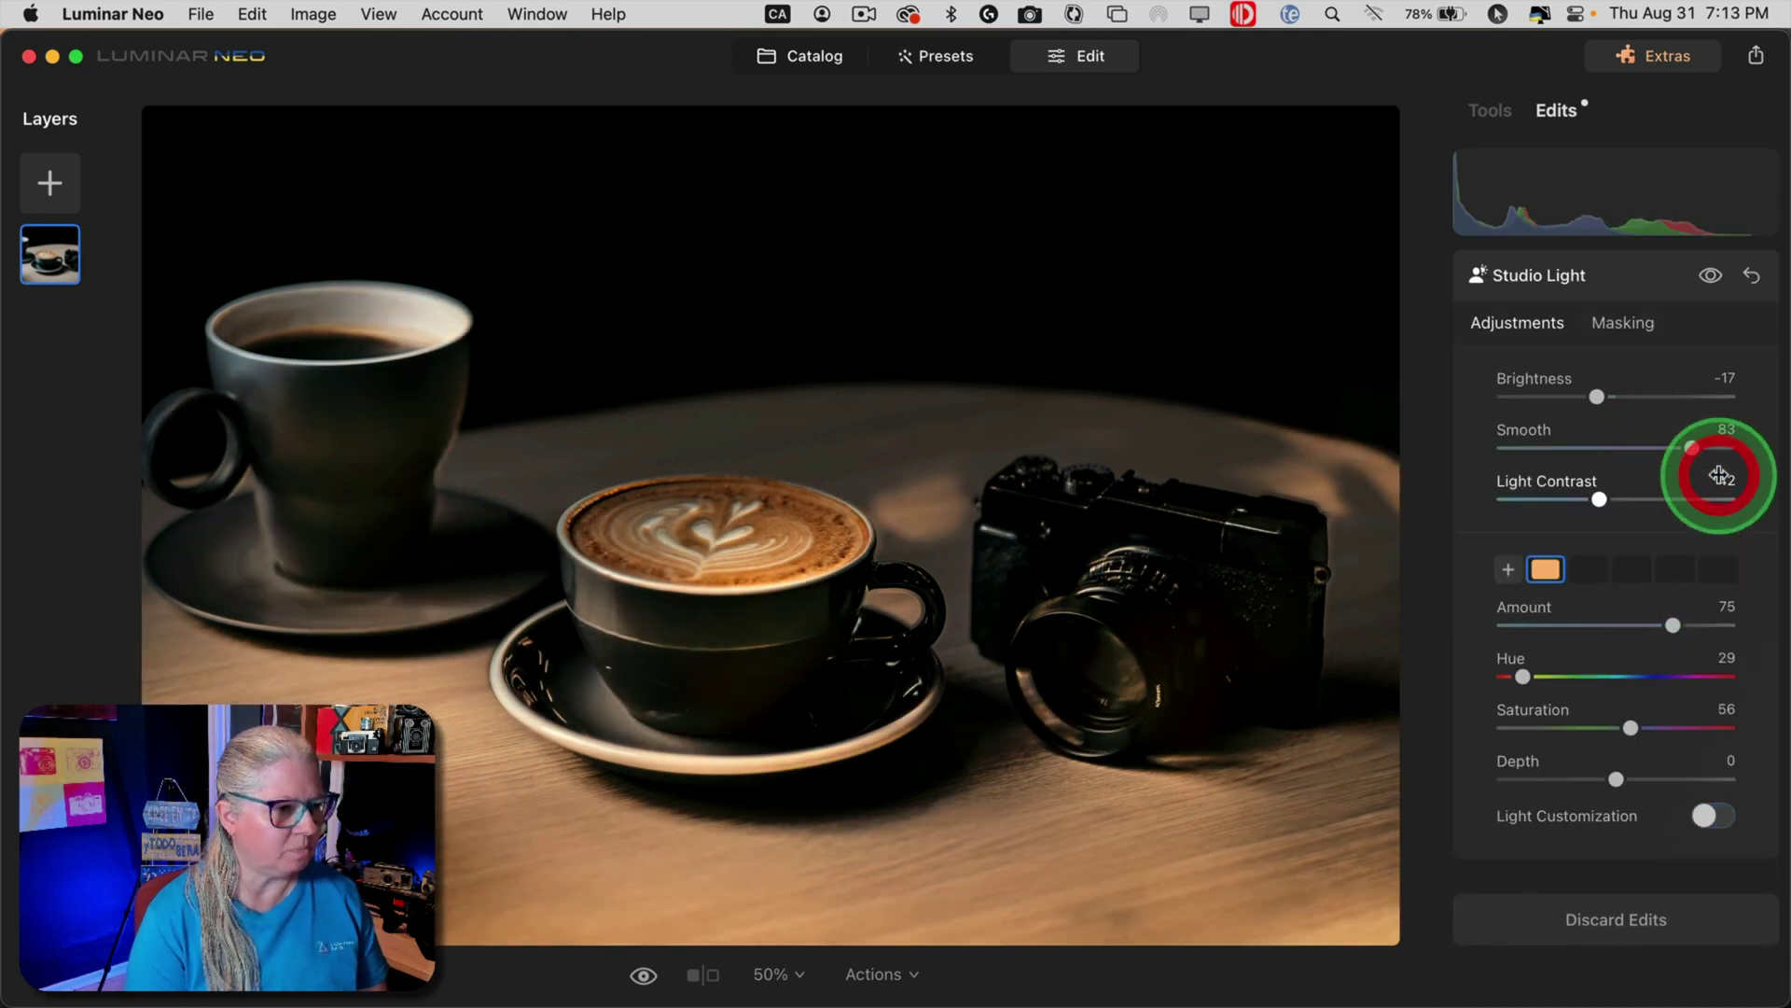
{"action": "left_click", "coordinate": [1704, 819]}
{"action": "scroll", "coordinate": [1655, 591], "scroll_direction": "down", "scroll_amount": 5}
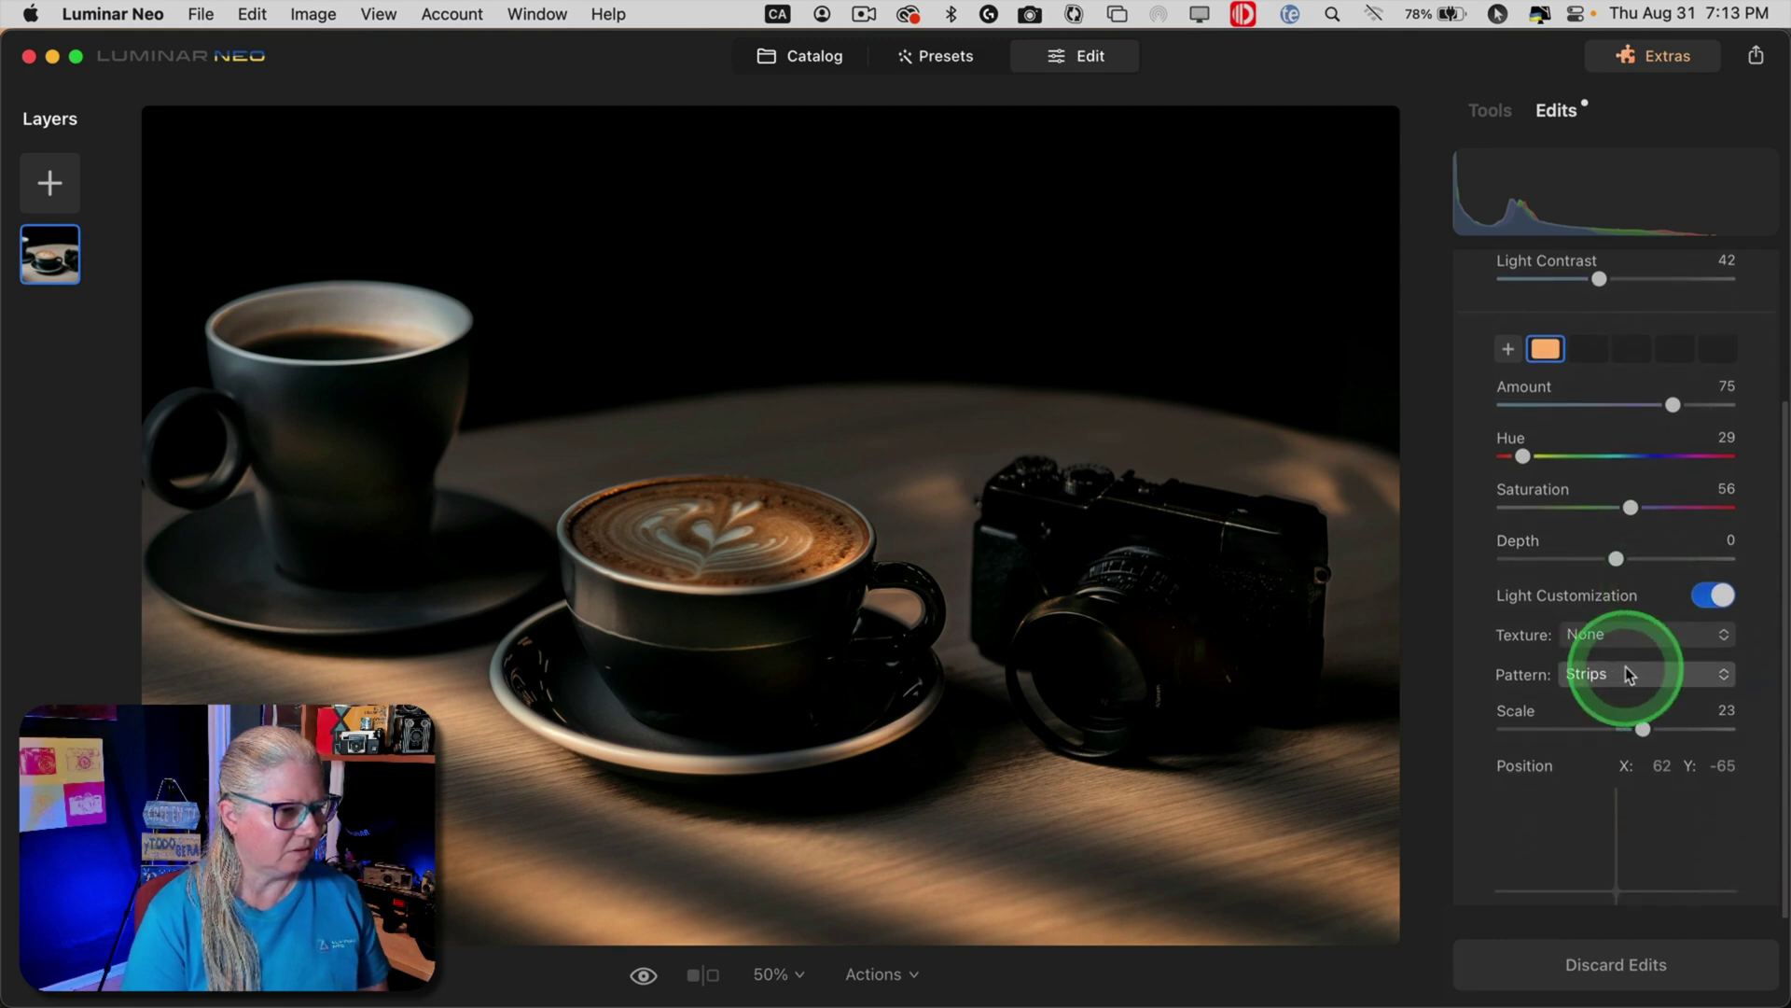
{"action": "left_click", "coordinate": [1614, 670]}
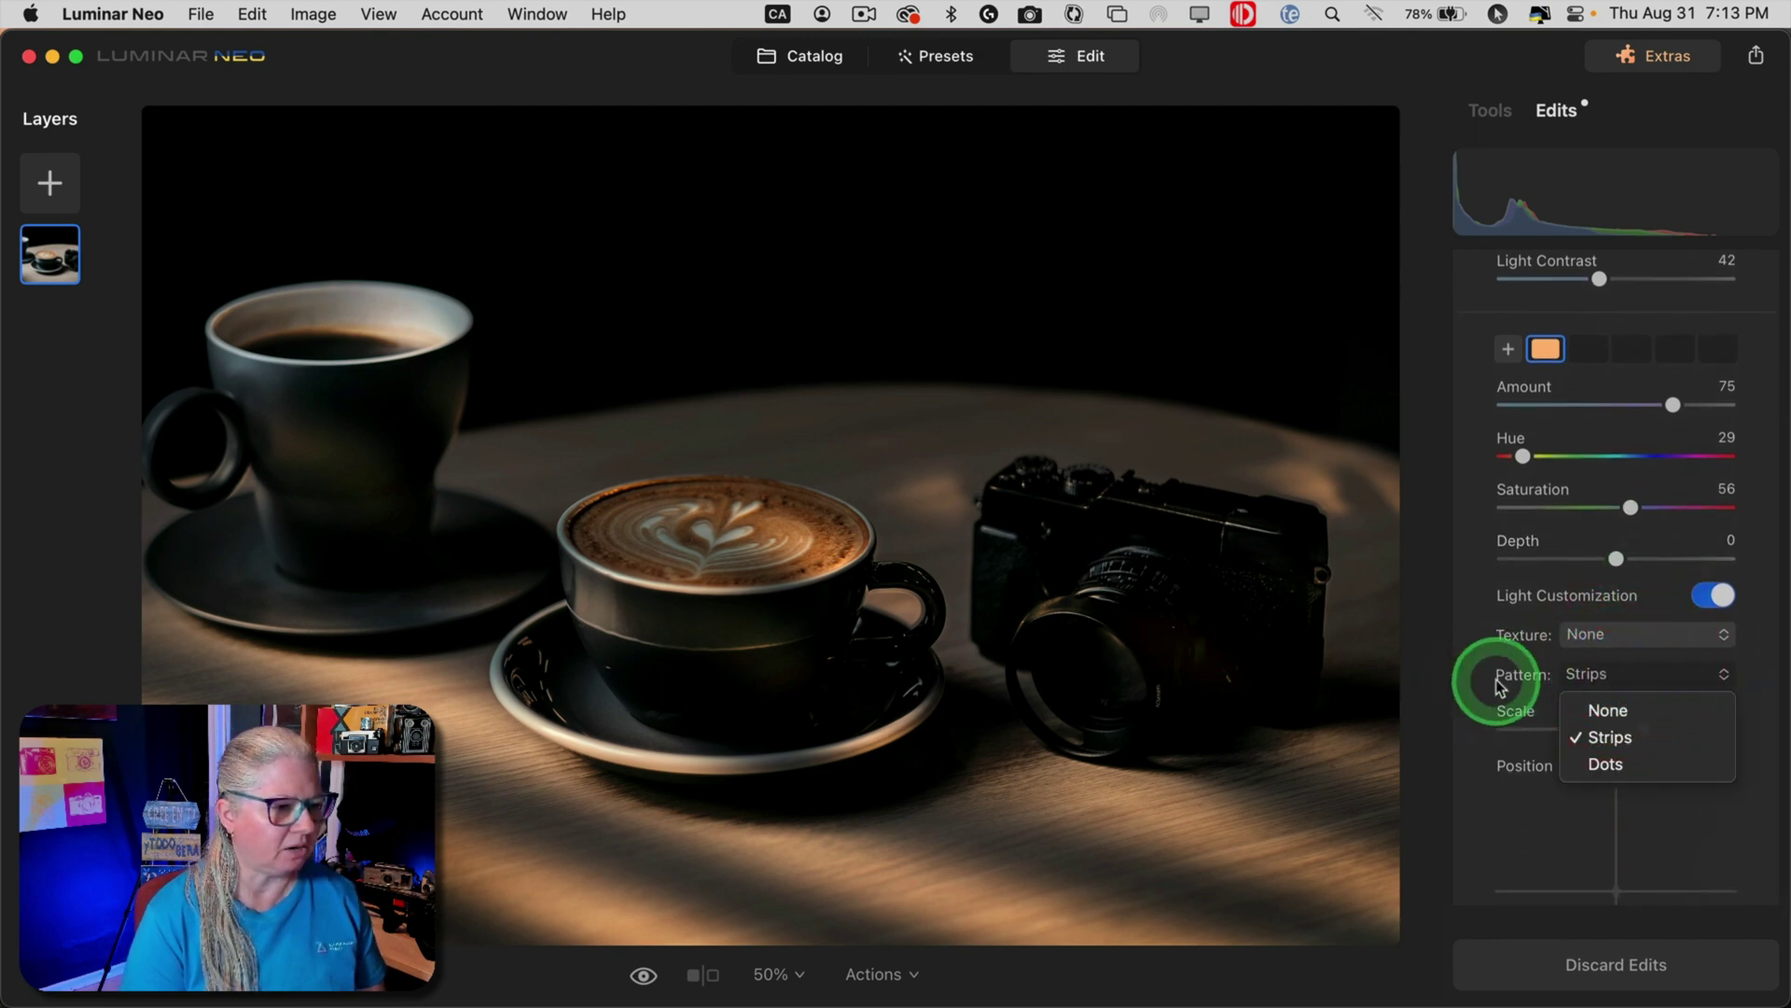
{"action": "left_click", "coordinate": [1504, 684]}
{"action": "left_click", "coordinate": [1618, 637]}
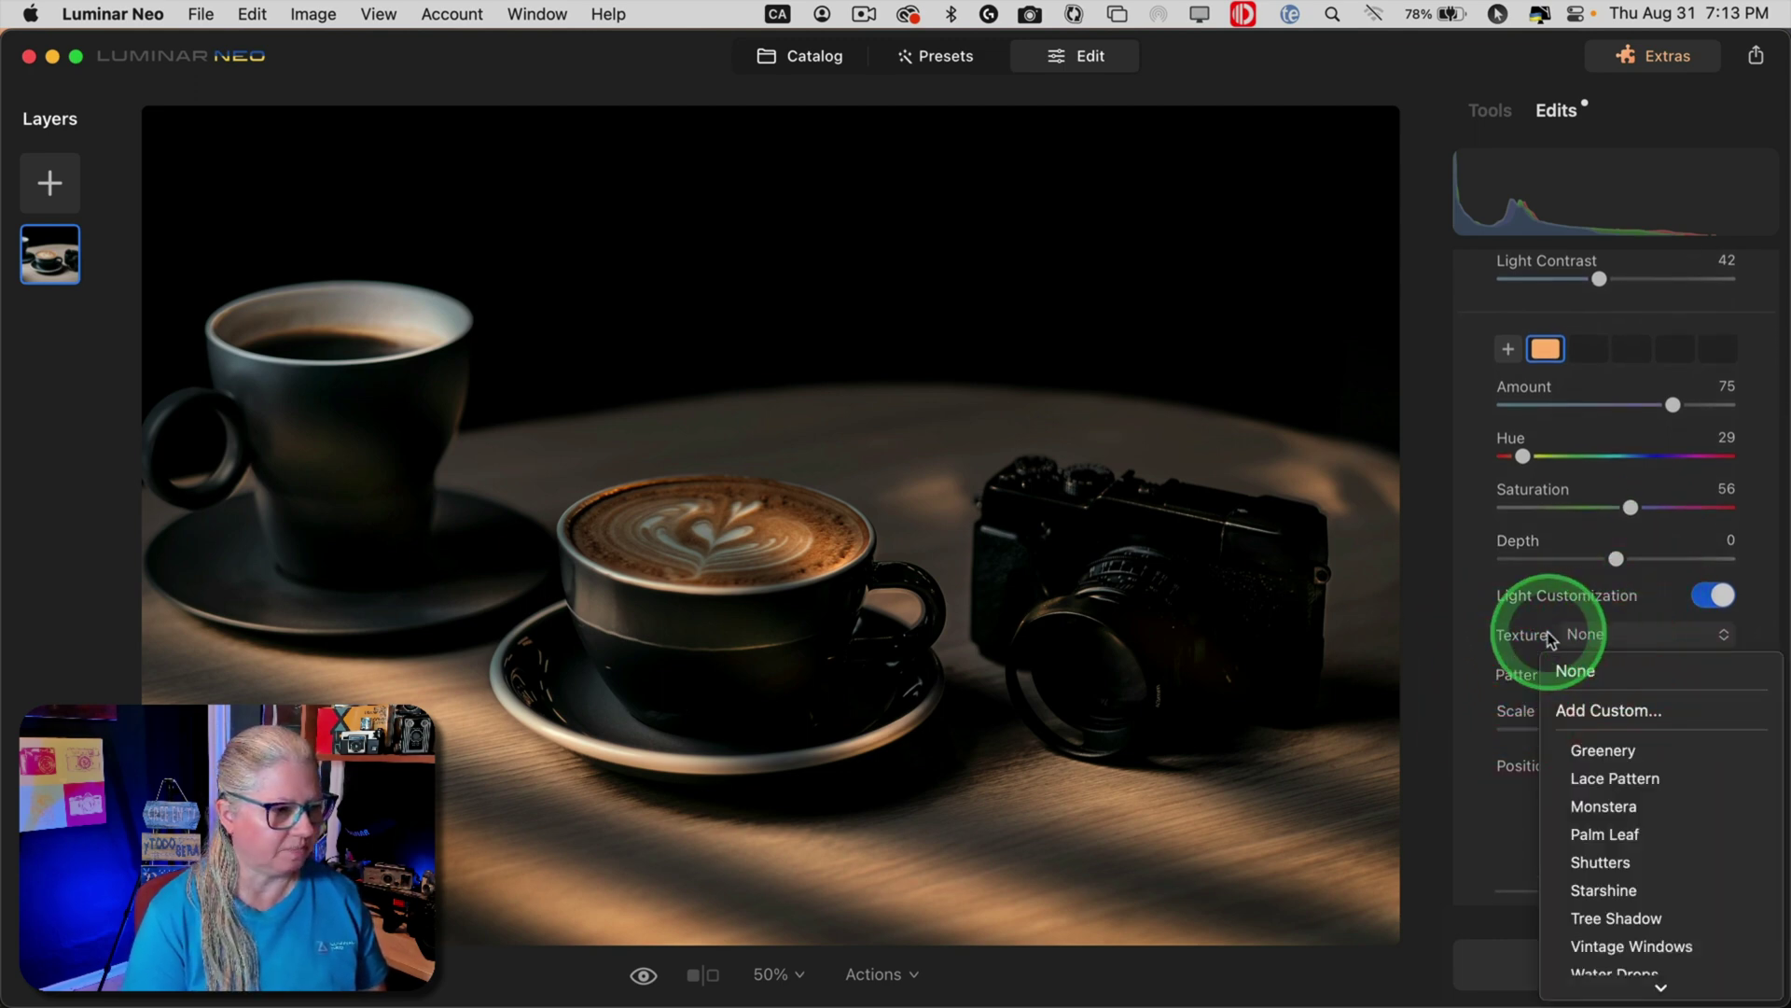
{"action": "left_click", "coordinate": [1639, 664]}
Move the strips light pattern to position X 83, Y -87 and fine-tune its scale around 25
{"action": "scroll", "coordinate": [1637, 672], "scroll_direction": "down", "scroll_amount": 3}
{"action": "left_click_drag", "start_coordinate": [1632, 782], "coordinate": [1672, 811]}
{"action": "mouse_move", "coordinate": [1643, 599]}
{"action": "left_mouse_down"}
{"action": "mouse_move", "coordinate": [1667, 600]}
{"action": "mouse_move", "coordinate": [1645, 597]}
{"action": "left_mouse_up"}
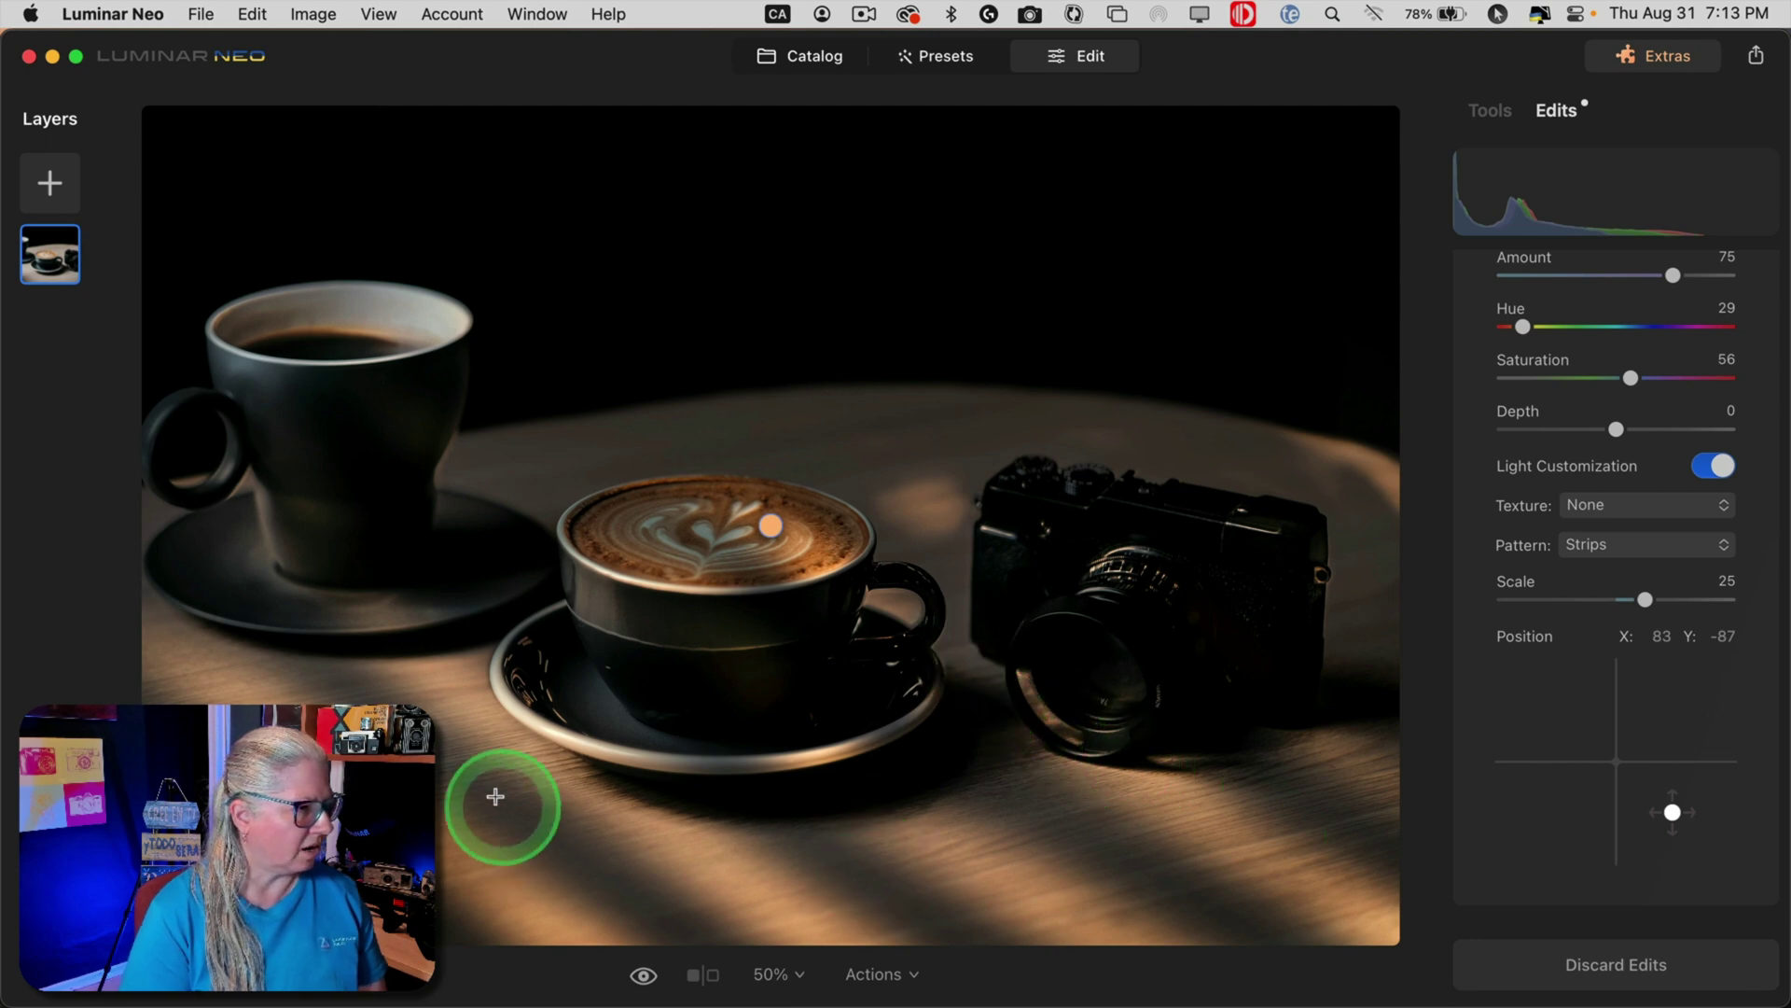
{"action": "left_click_drag", "start_coordinate": [1648, 600], "coordinate": [1637, 599]}
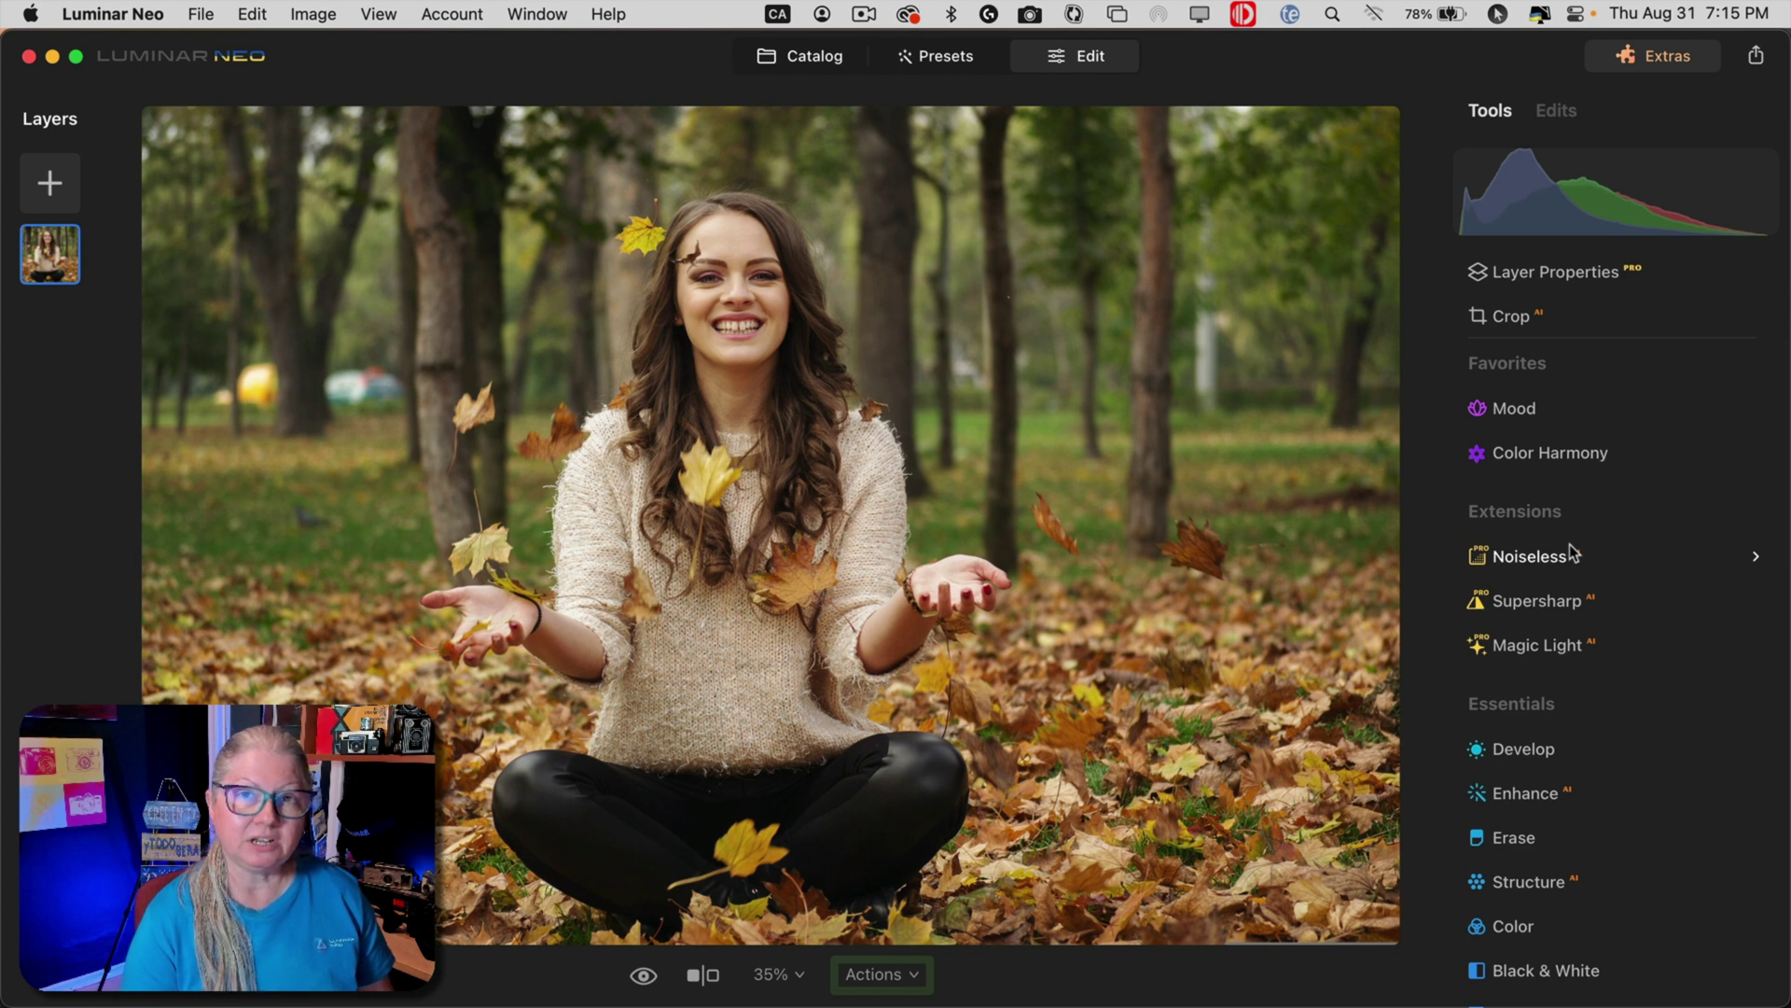
Apply a Motion blur to the woman-in-leaves photo with Amount 84 and Angle -50
{"action": "scroll", "coordinate": [1569, 545], "scroll_direction": "down", "scroll_amount": 5}
{"action": "scroll", "coordinate": [1570, 544], "scroll_direction": "down", "scroll_amount": 8}
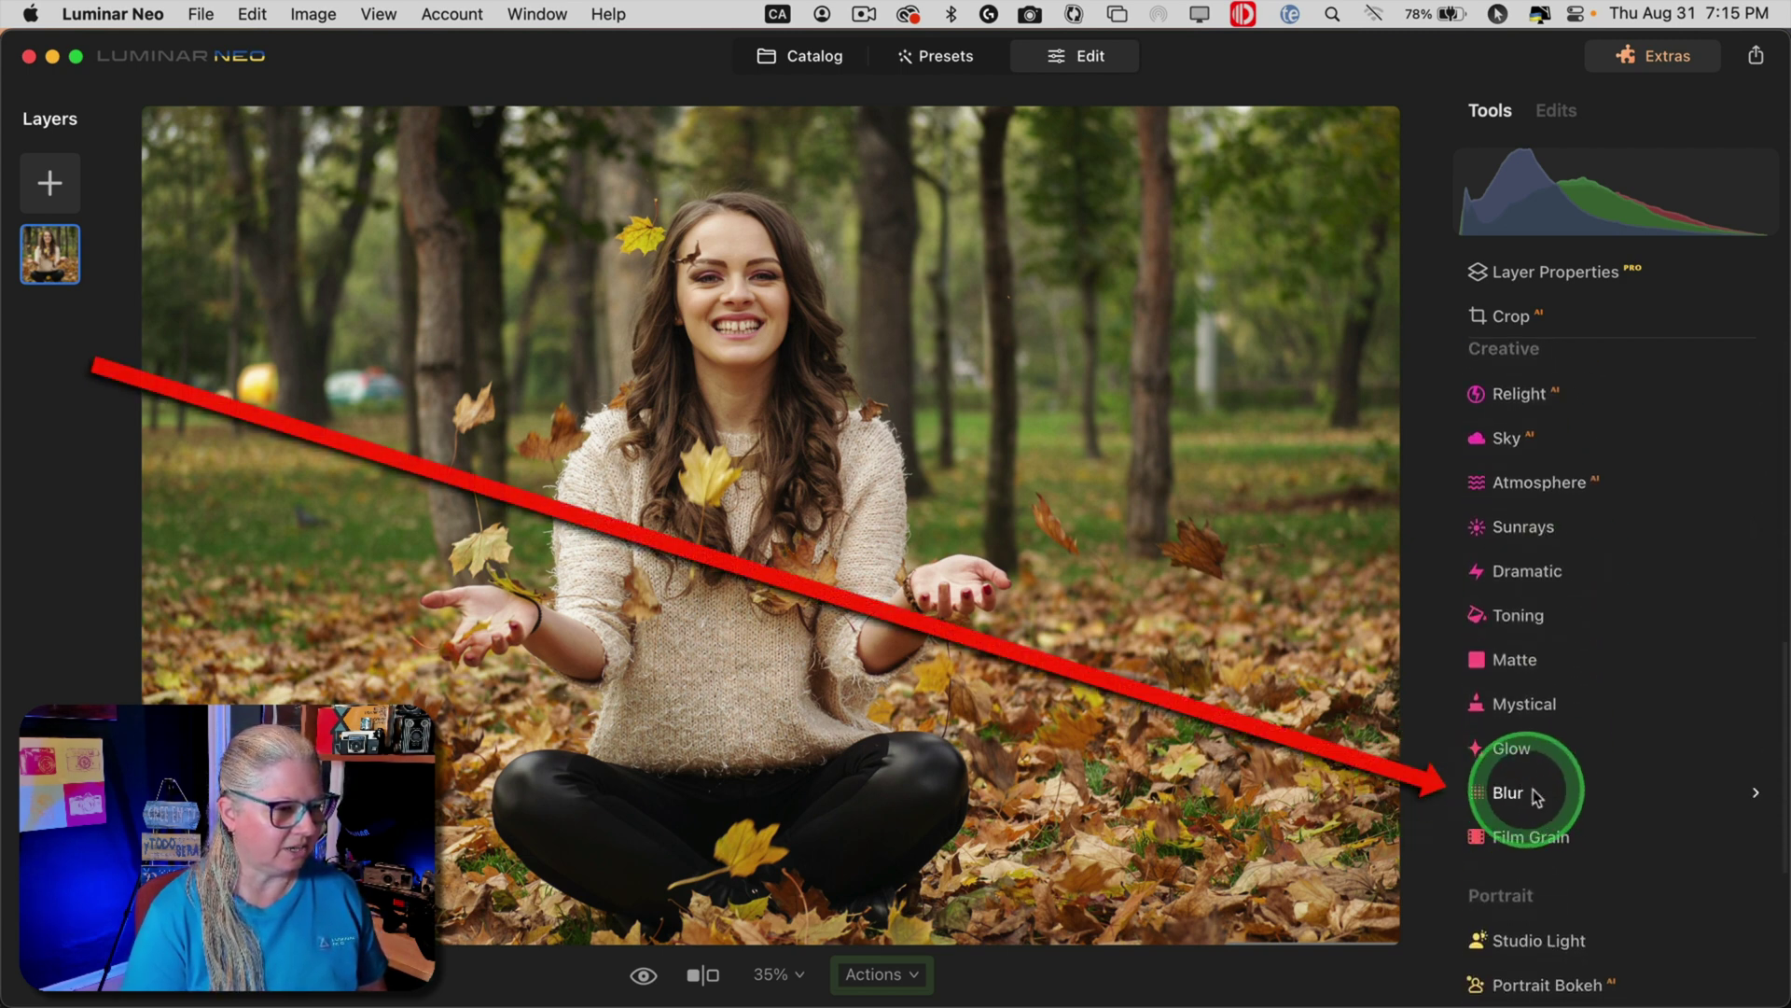
{"action": "left_click", "coordinate": [1537, 792]}
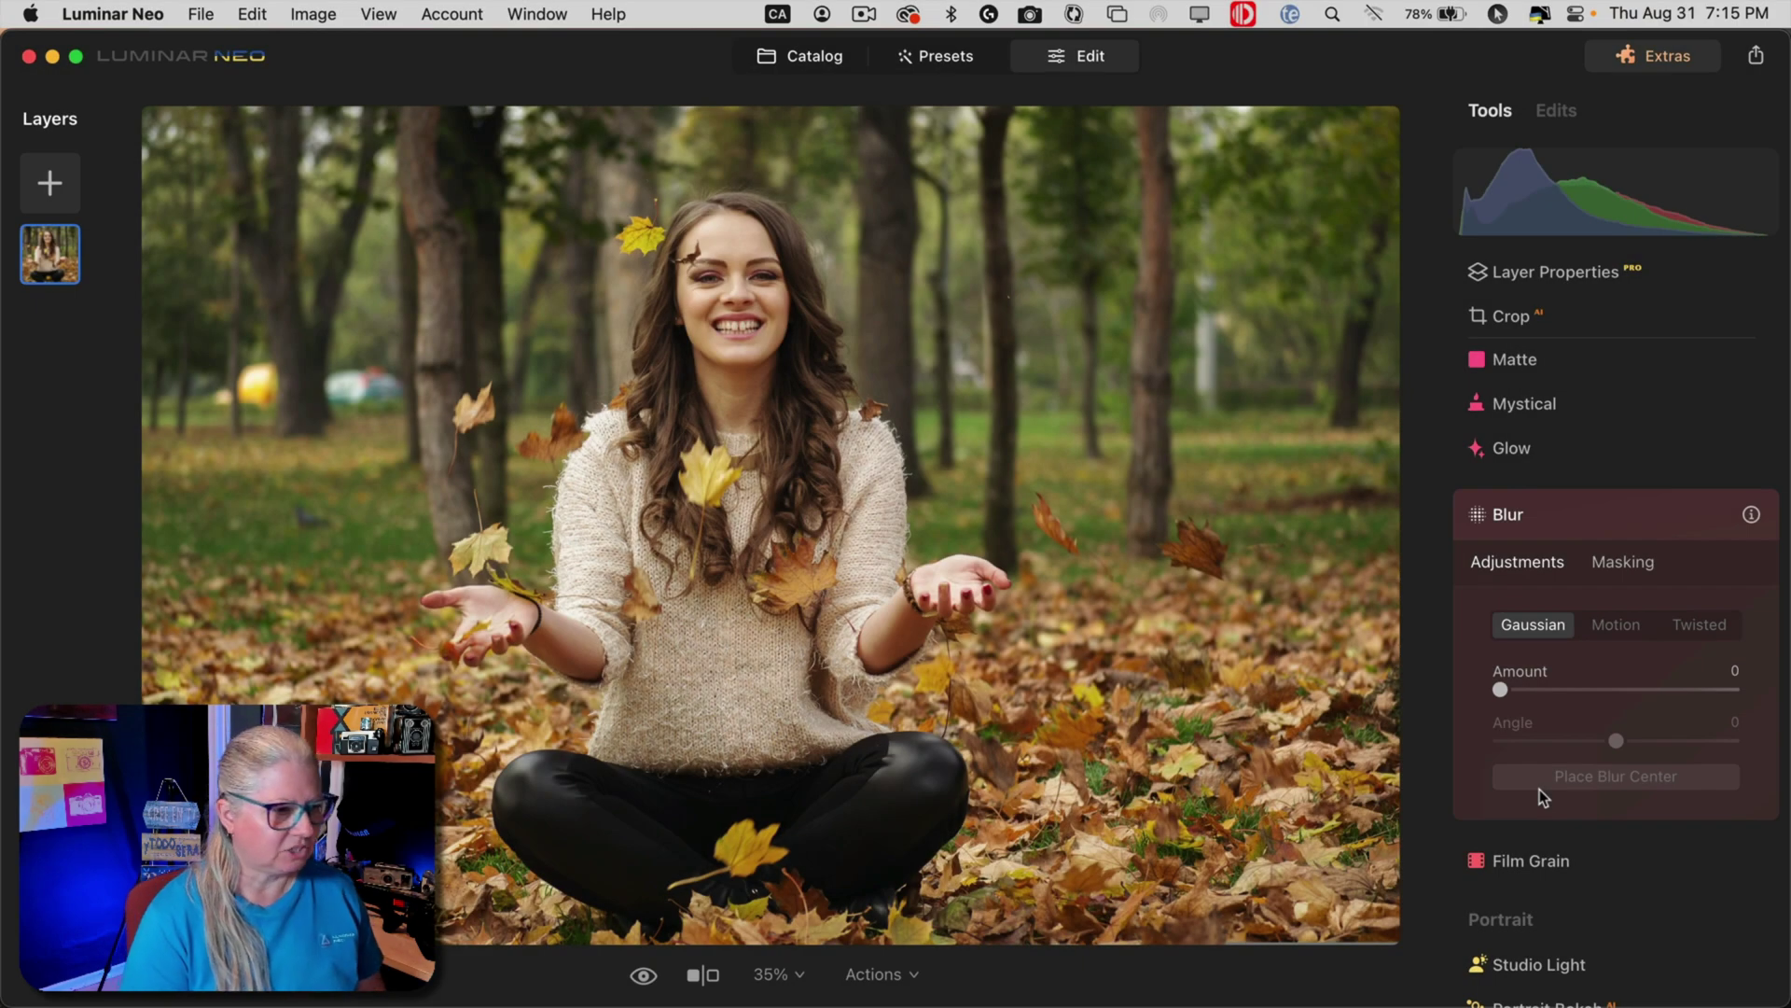
{"action": "left_click", "coordinate": [1619, 631]}
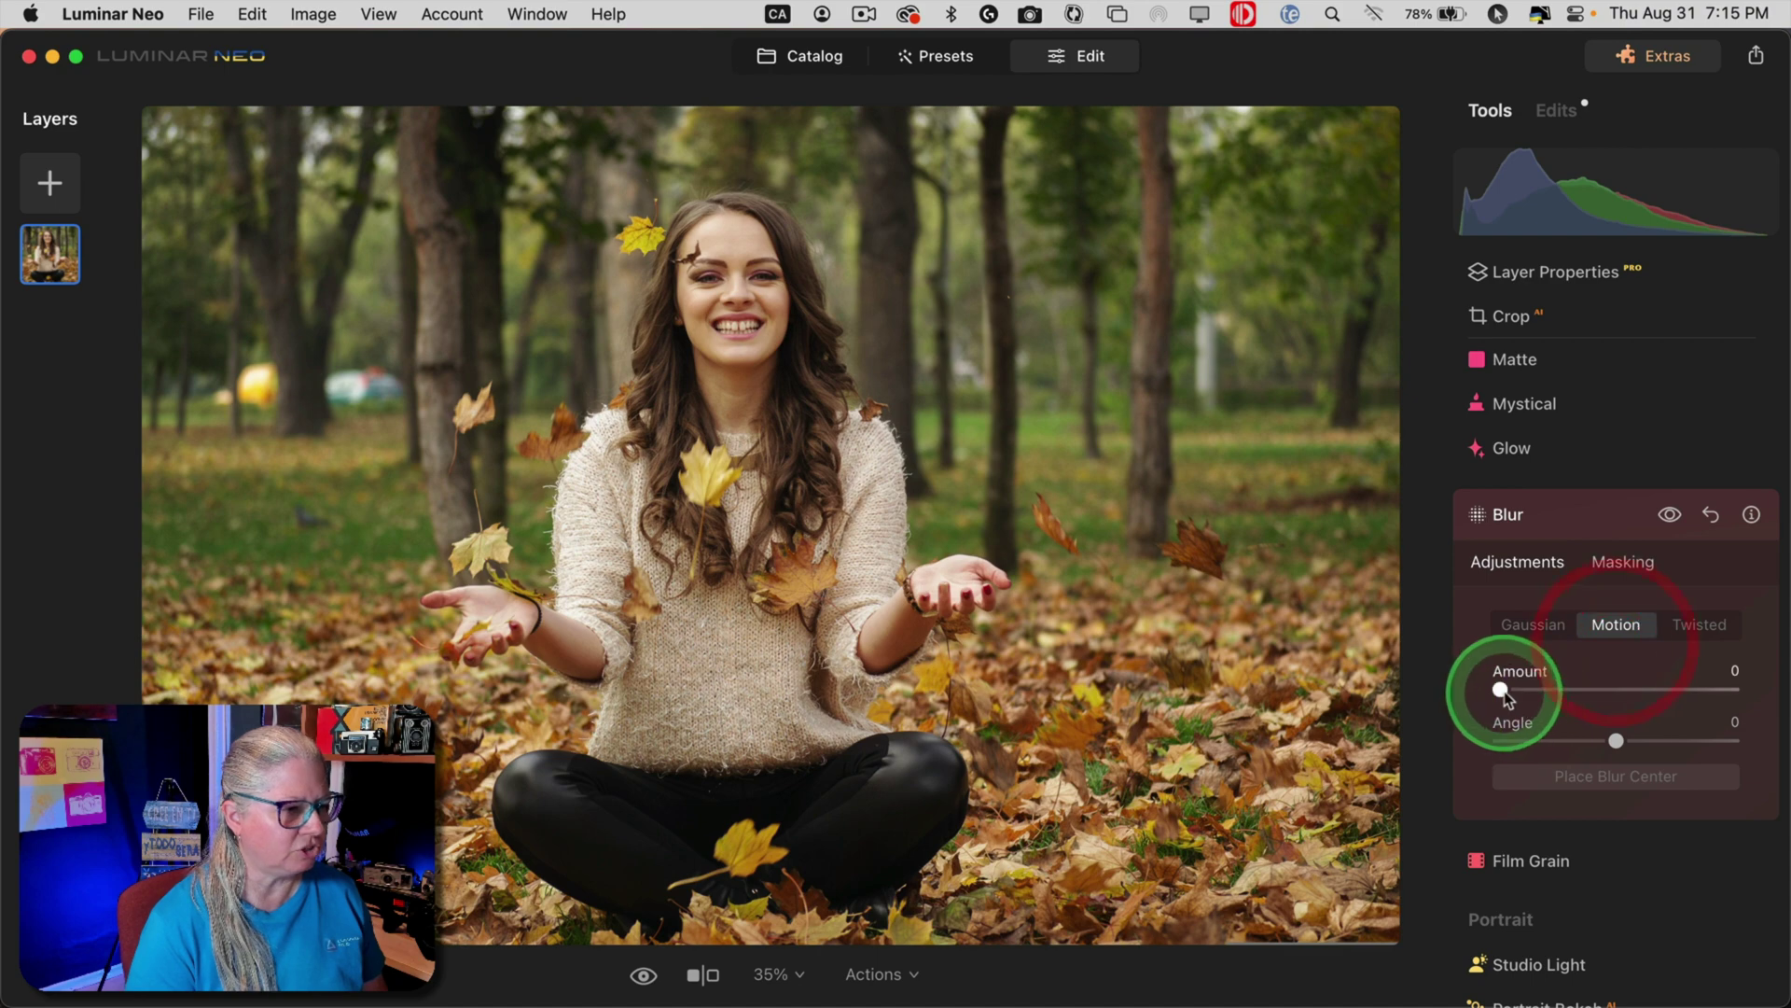
{"action": "left_click_drag", "start_coordinate": [1500, 689], "coordinate": [1699, 690]}
{"action": "left_click_drag", "start_coordinate": [1615, 740], "coordinate": [1549, 737]}
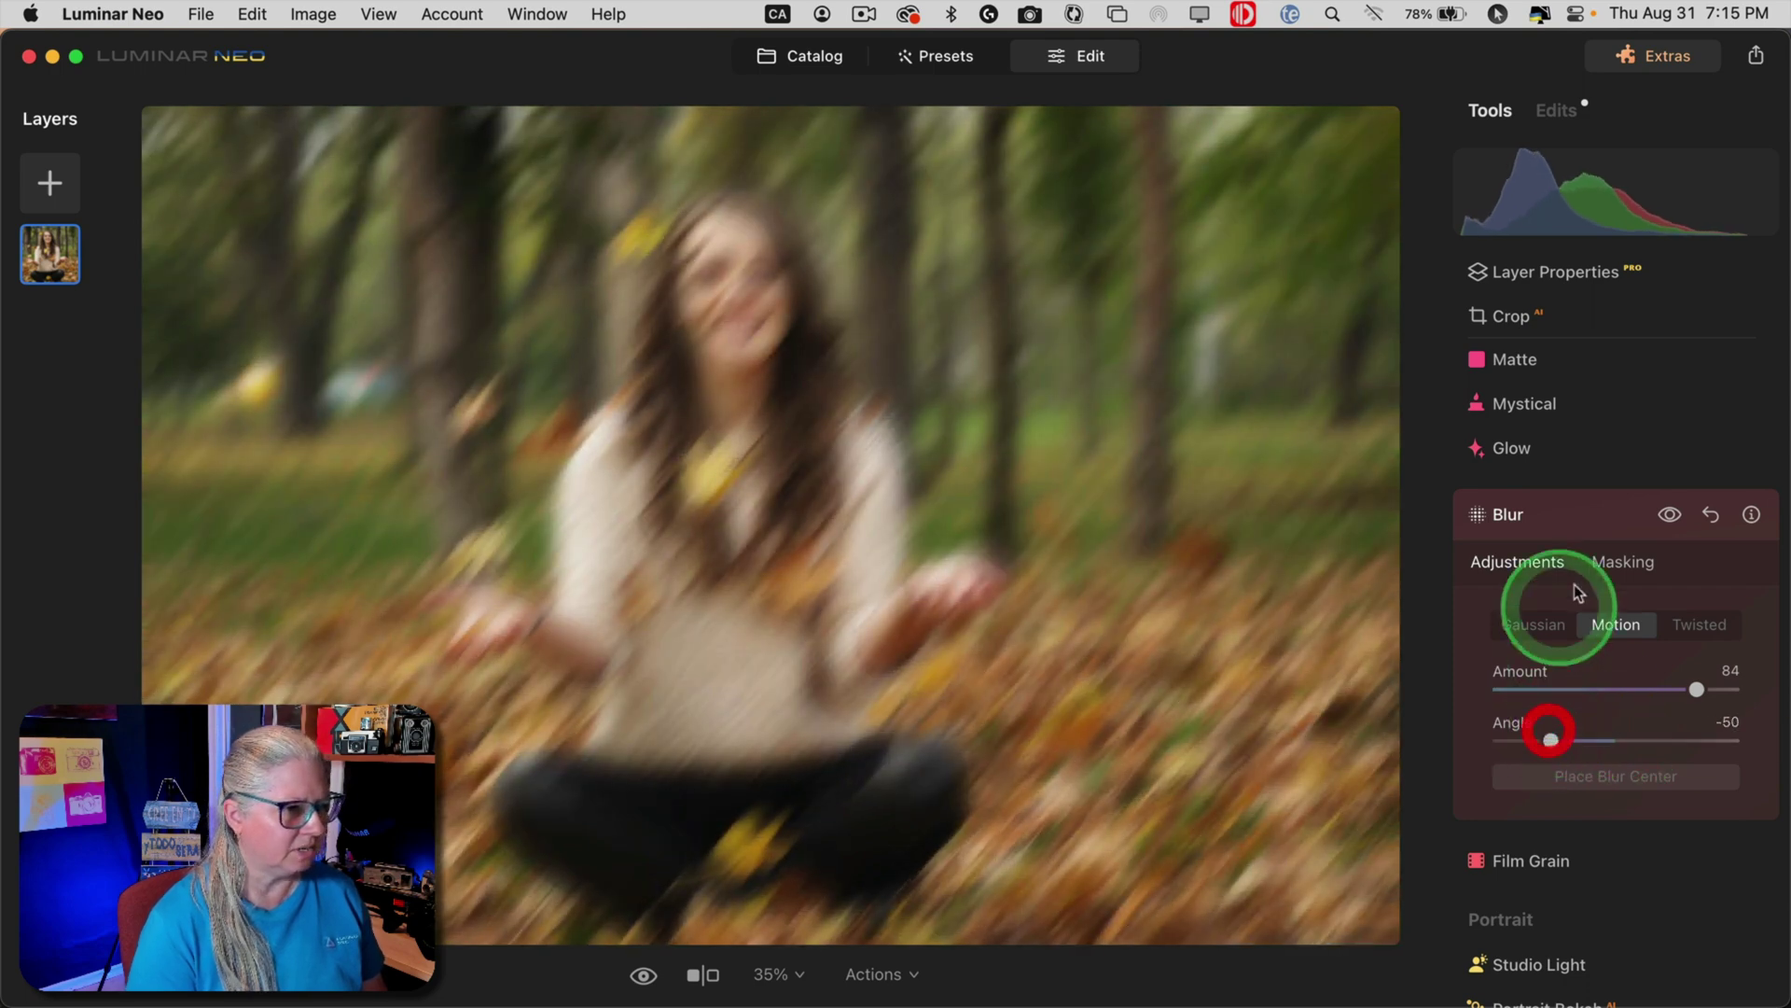
Brush the motion blur mask onto the yellow and orange leaves in front of the woman's sweater
{"action": "left_click", "coordinate": [1628, 563]}
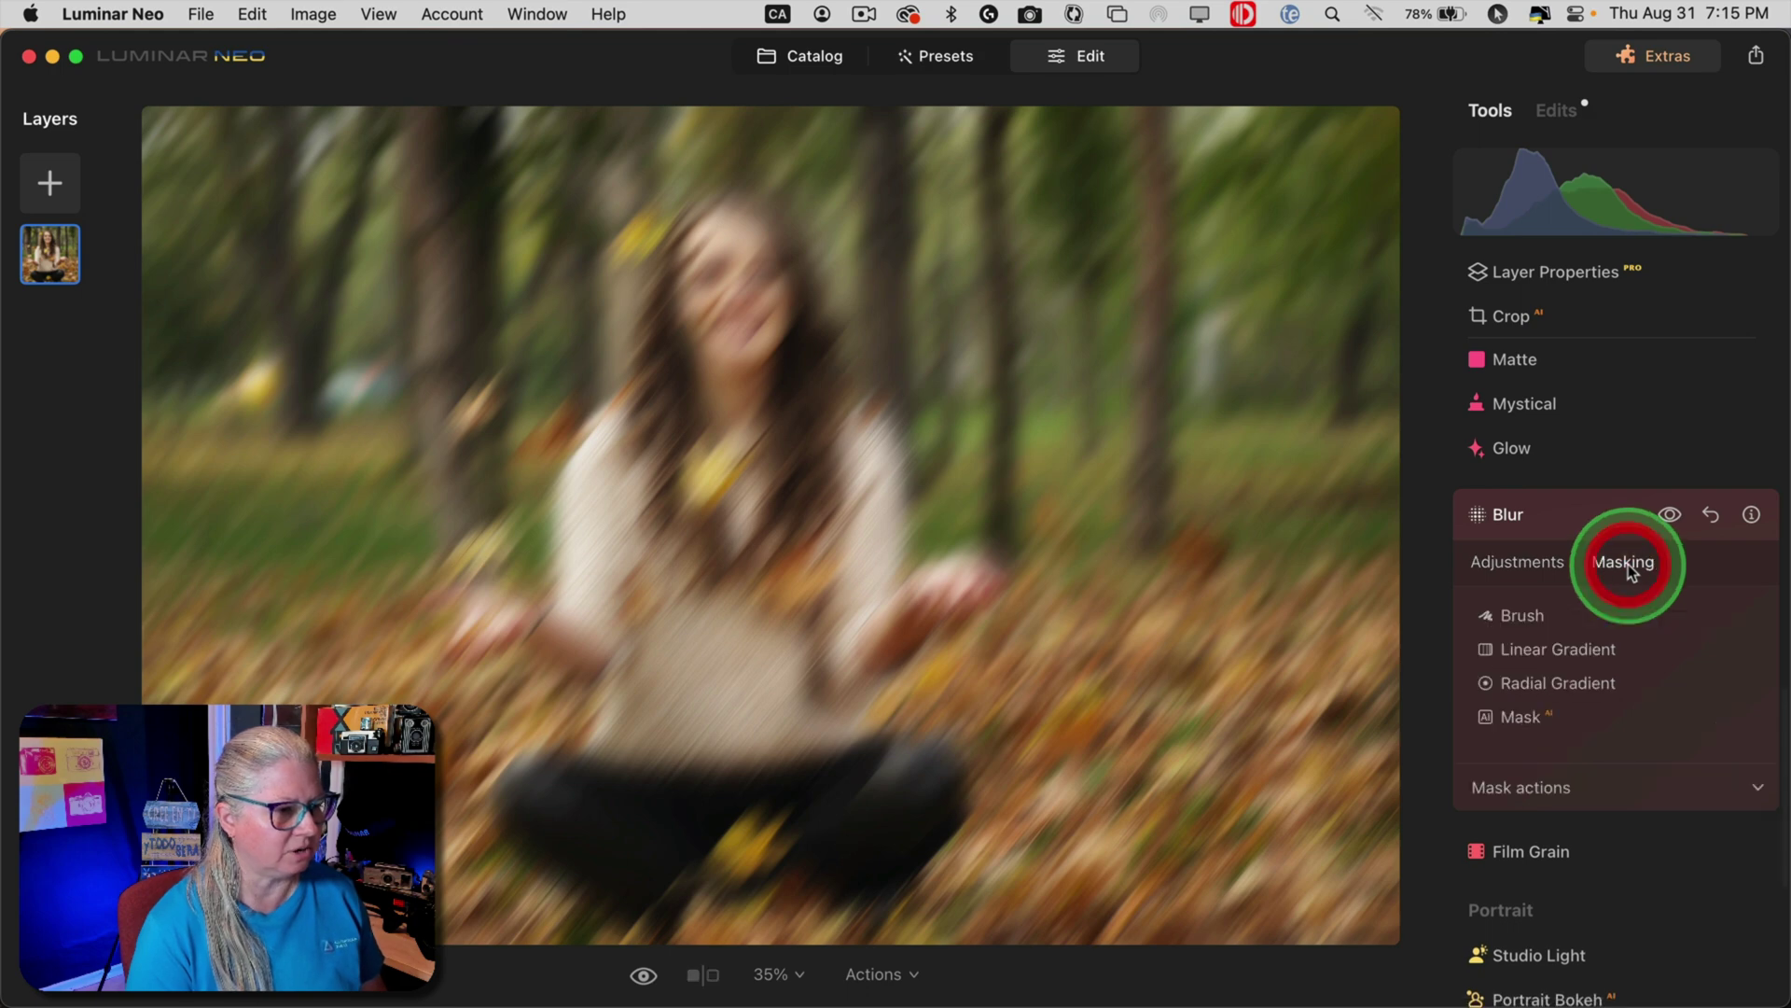
{"action": "left_click", "coordinate": [1525, 624]}
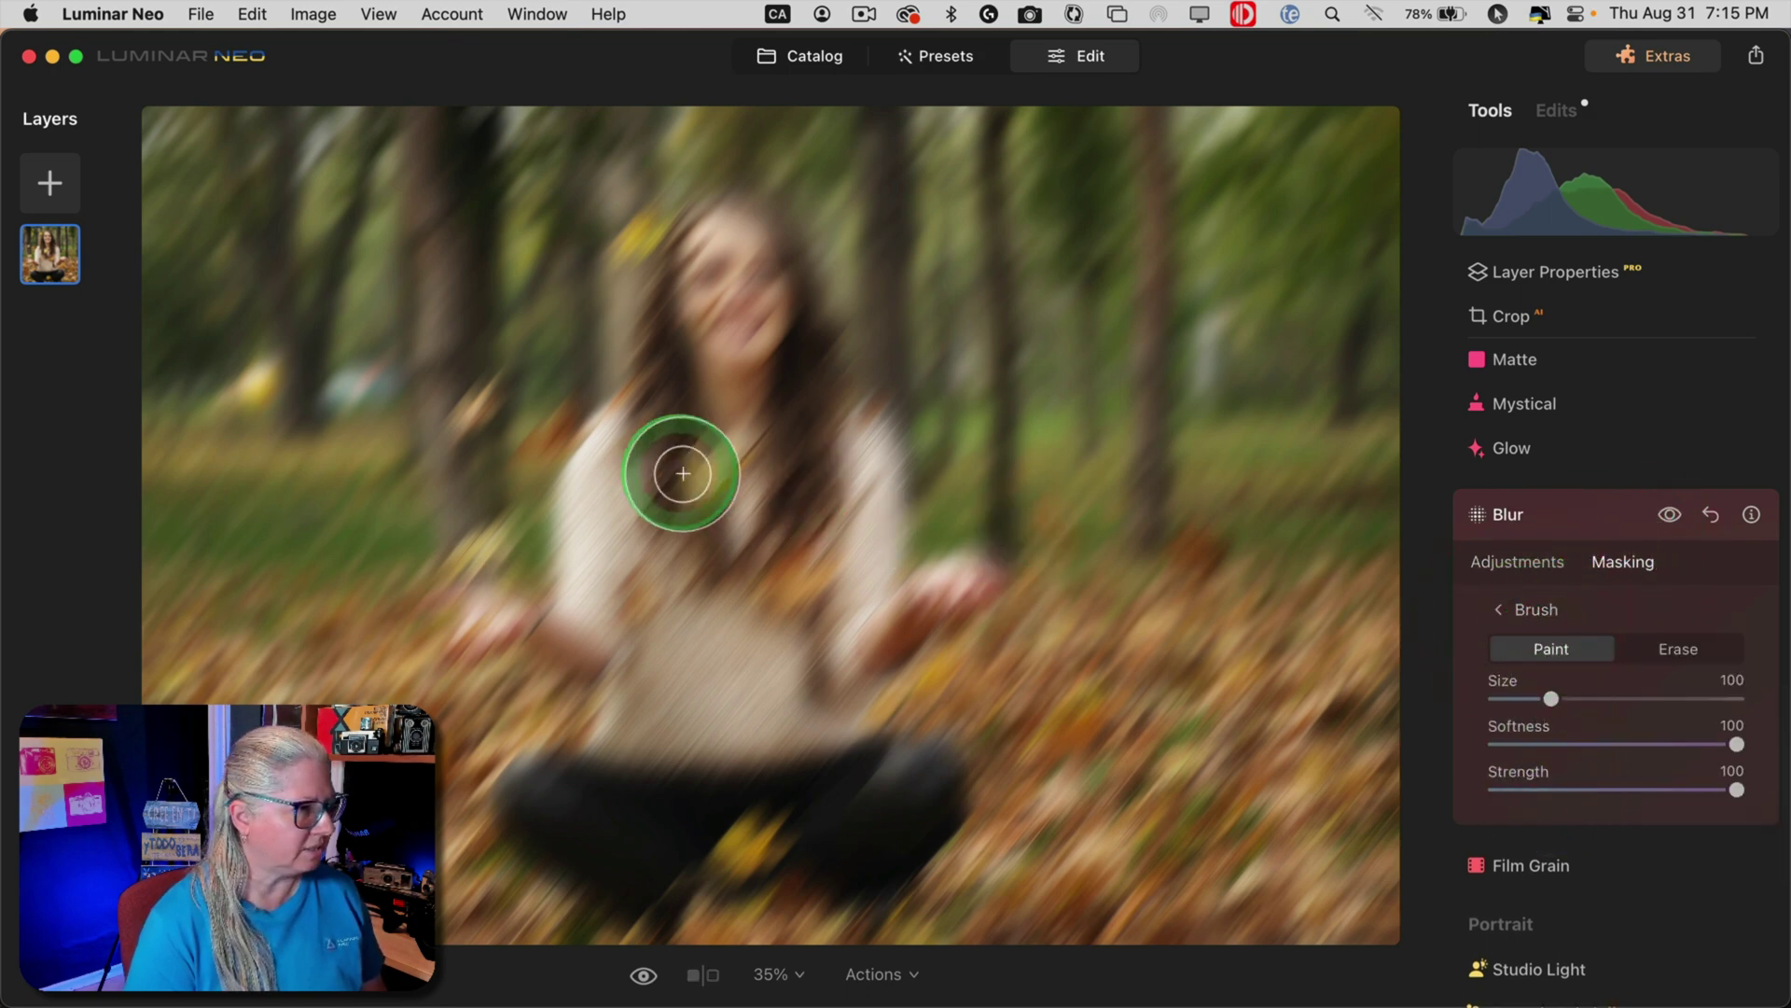
{"action": "left_click", "coordinate": [705, 473]}
{"action": "left_click_drag", "start_coordinate": [706, 472], "coordinate": [796, 572]}
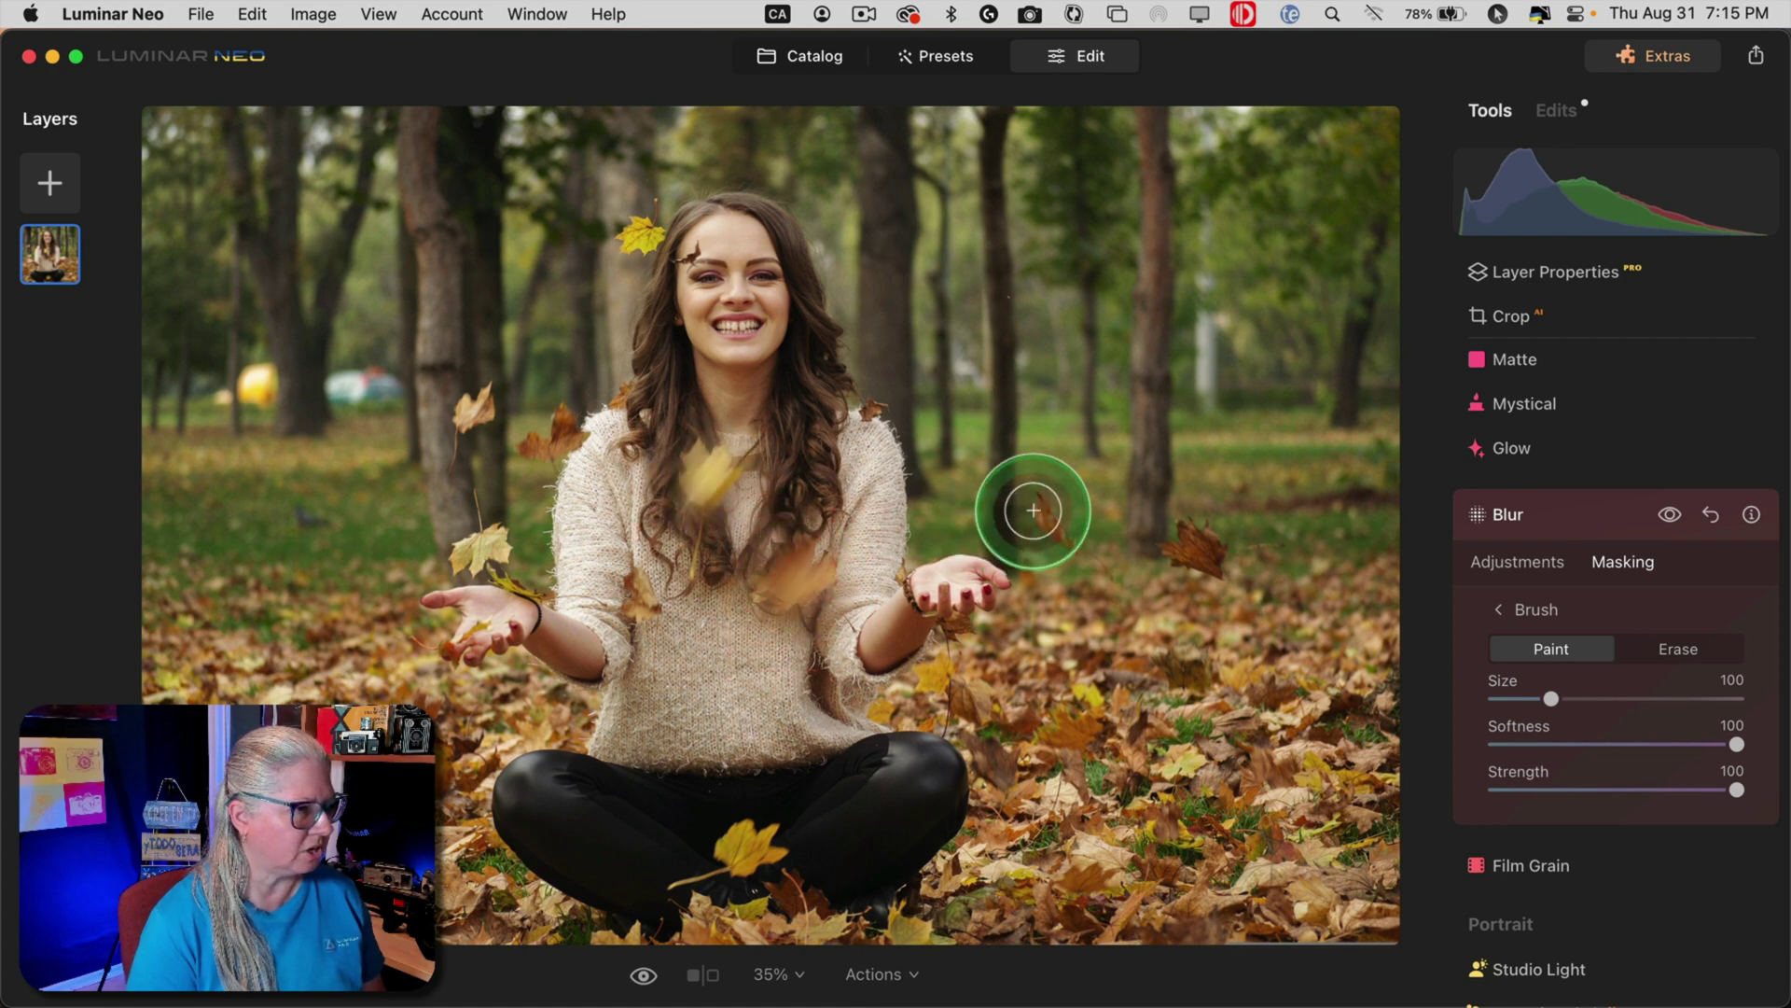
Reduce the mask brush size to 76 and paint the blur onto the other leaves around the woman and in her lap
{"action": "key", "text": "bracketleft"}
{"action": "mouse_move", "coordinate": [1039, 508]}
{"action": "left_mouse_down"}
{"action": "mouse_move", "coordinate": [1152, 551]}
{"action": "mouse_move", "coordinate": [1188, 532]}
{"action": "mouse_move", "coordinate": [1219, 560]}
{"action": "left_mouse_up"}
{"action": "left_click_drag", "start_coordinate": [764, 839], "coordinate": [732, 856]}
{"action": "left_click_drag", "start_coordinate": [464, 536], "coordinate": [484, 534]}
{"action": "mouse_move", "coordinate": [452, 428]}
{"action": "left_mouse_down"}
{"action": "mouse_move", "coordinate": [529, 451]}
{"action": "mouse_move", "coordinate": [560, 430]}
{"action": "left_mouse_up"}
{"action": "left_click_drag", "start_coordinate": [643, 232], "coordinate": [650, 216]}
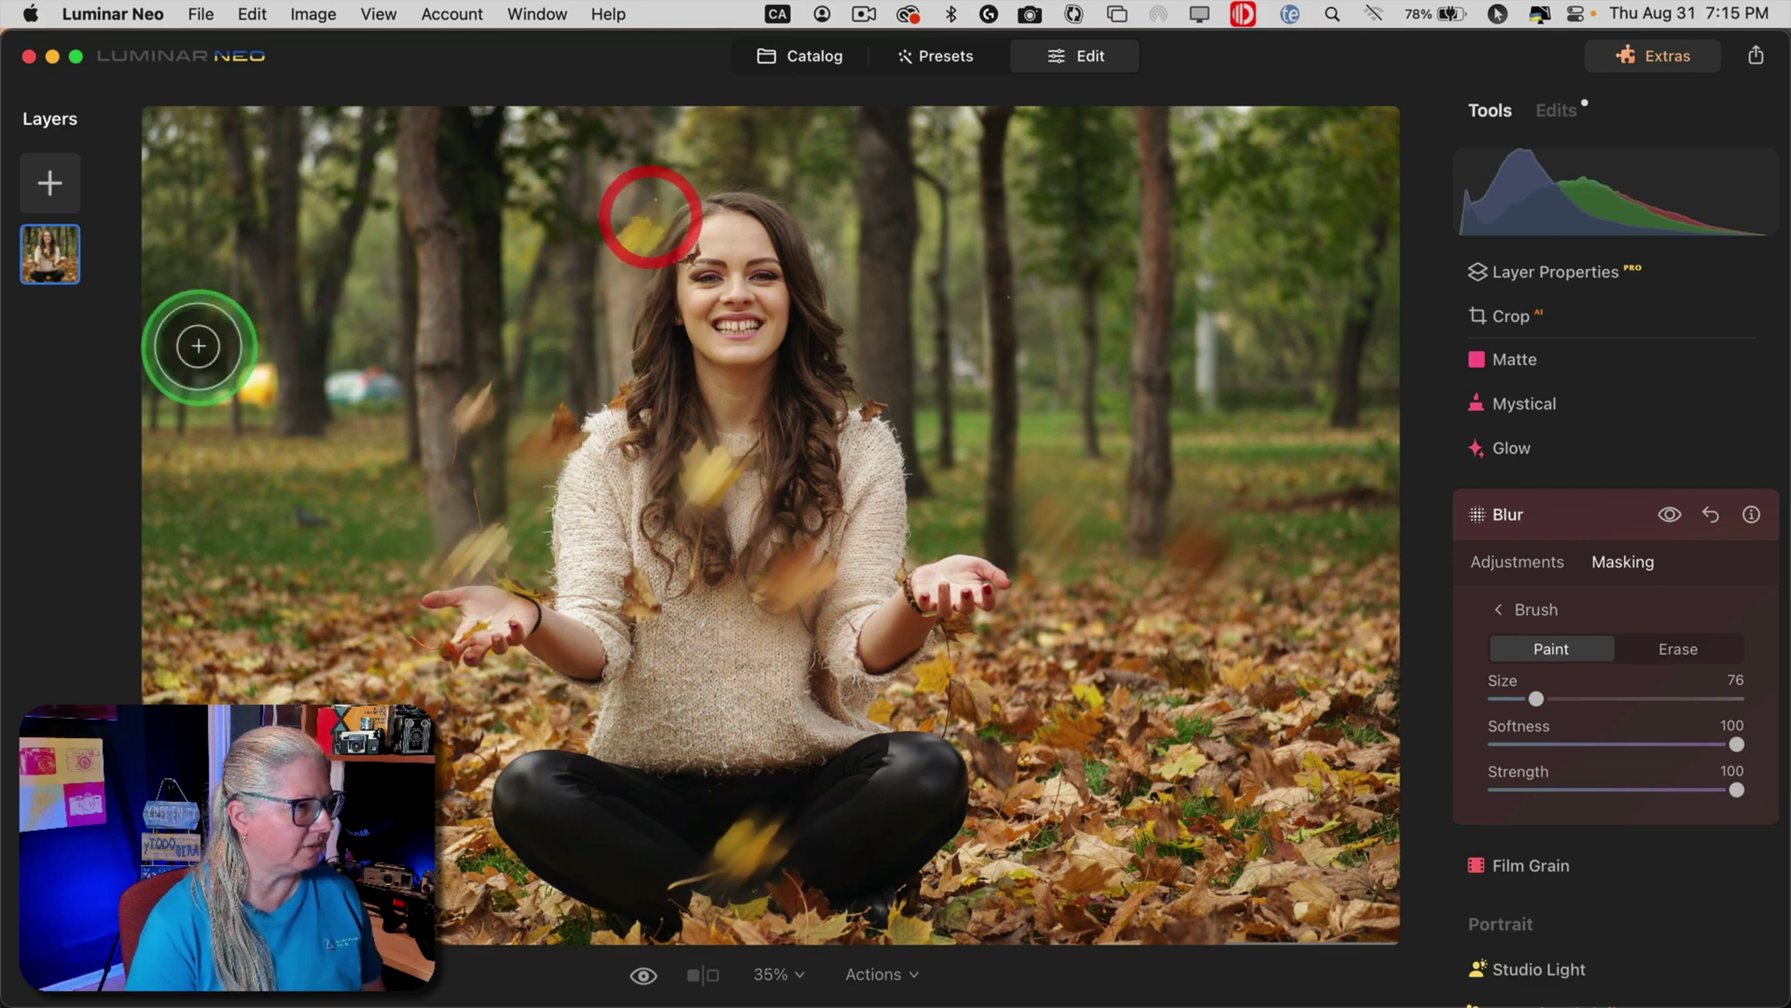
Compare the woman-in-leaves photo with and without the masked motion blur
{"action": "left_click", "coordinate": [1669, 516]}
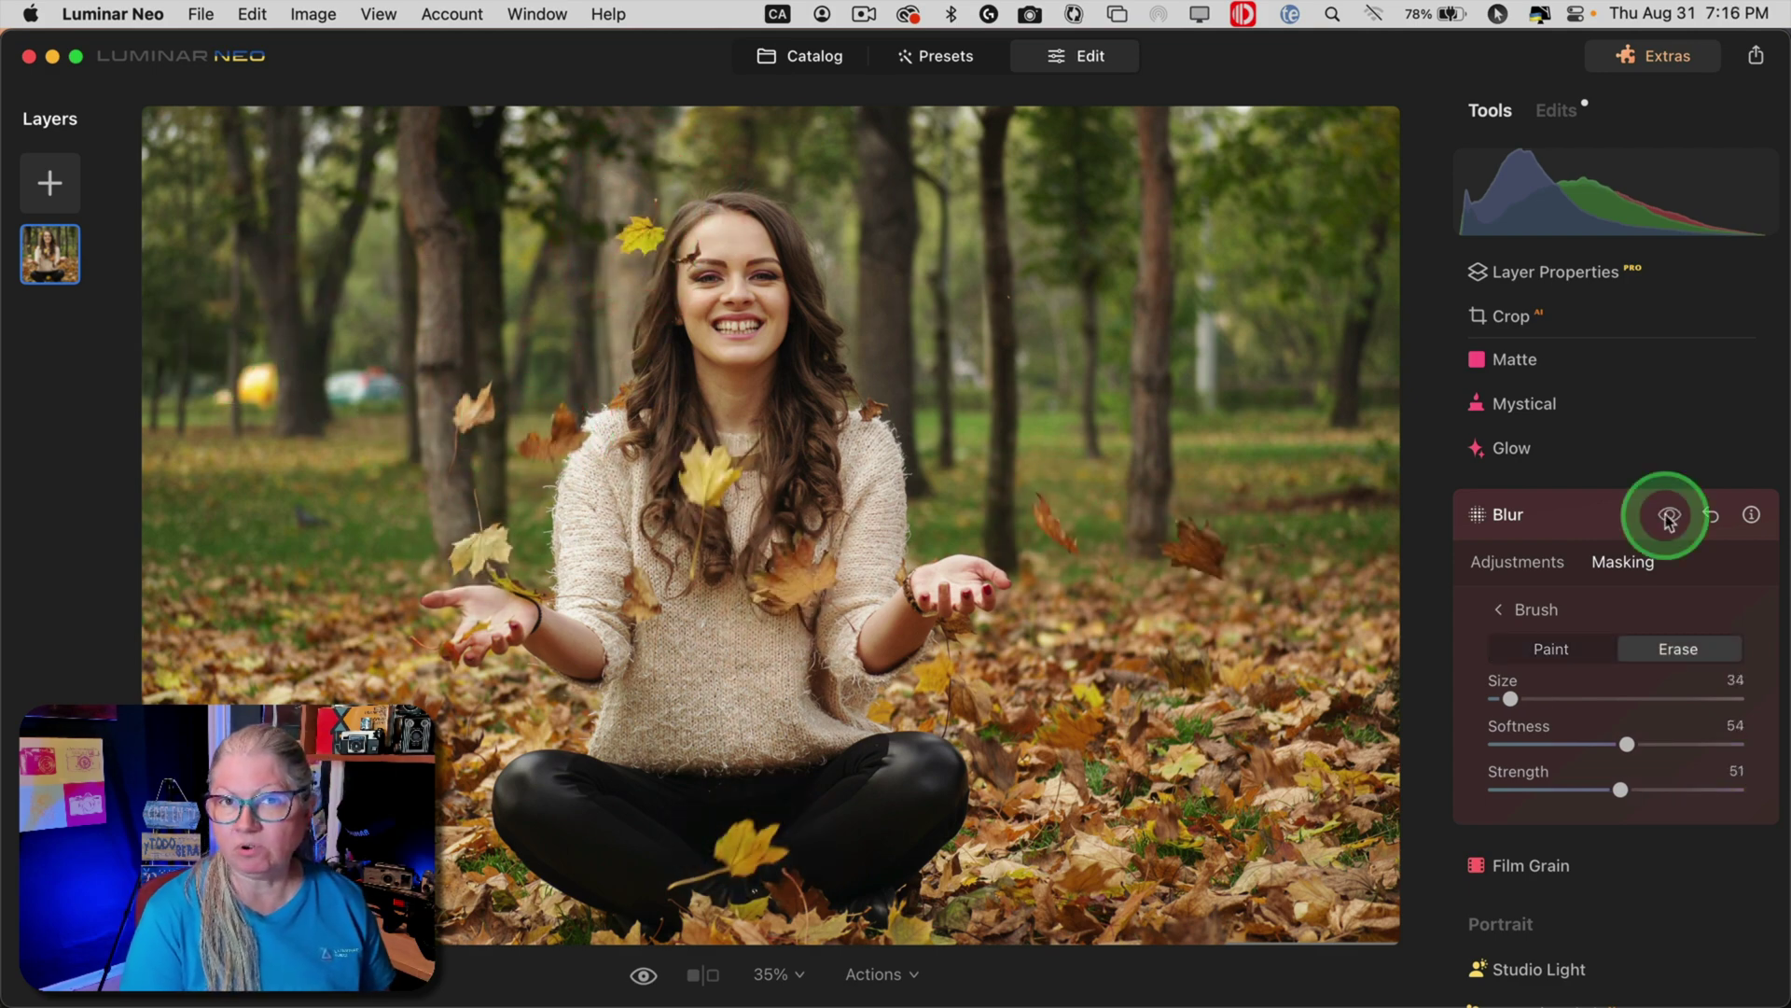
{"action": "left_click", "coordinate": [1669, 516]}
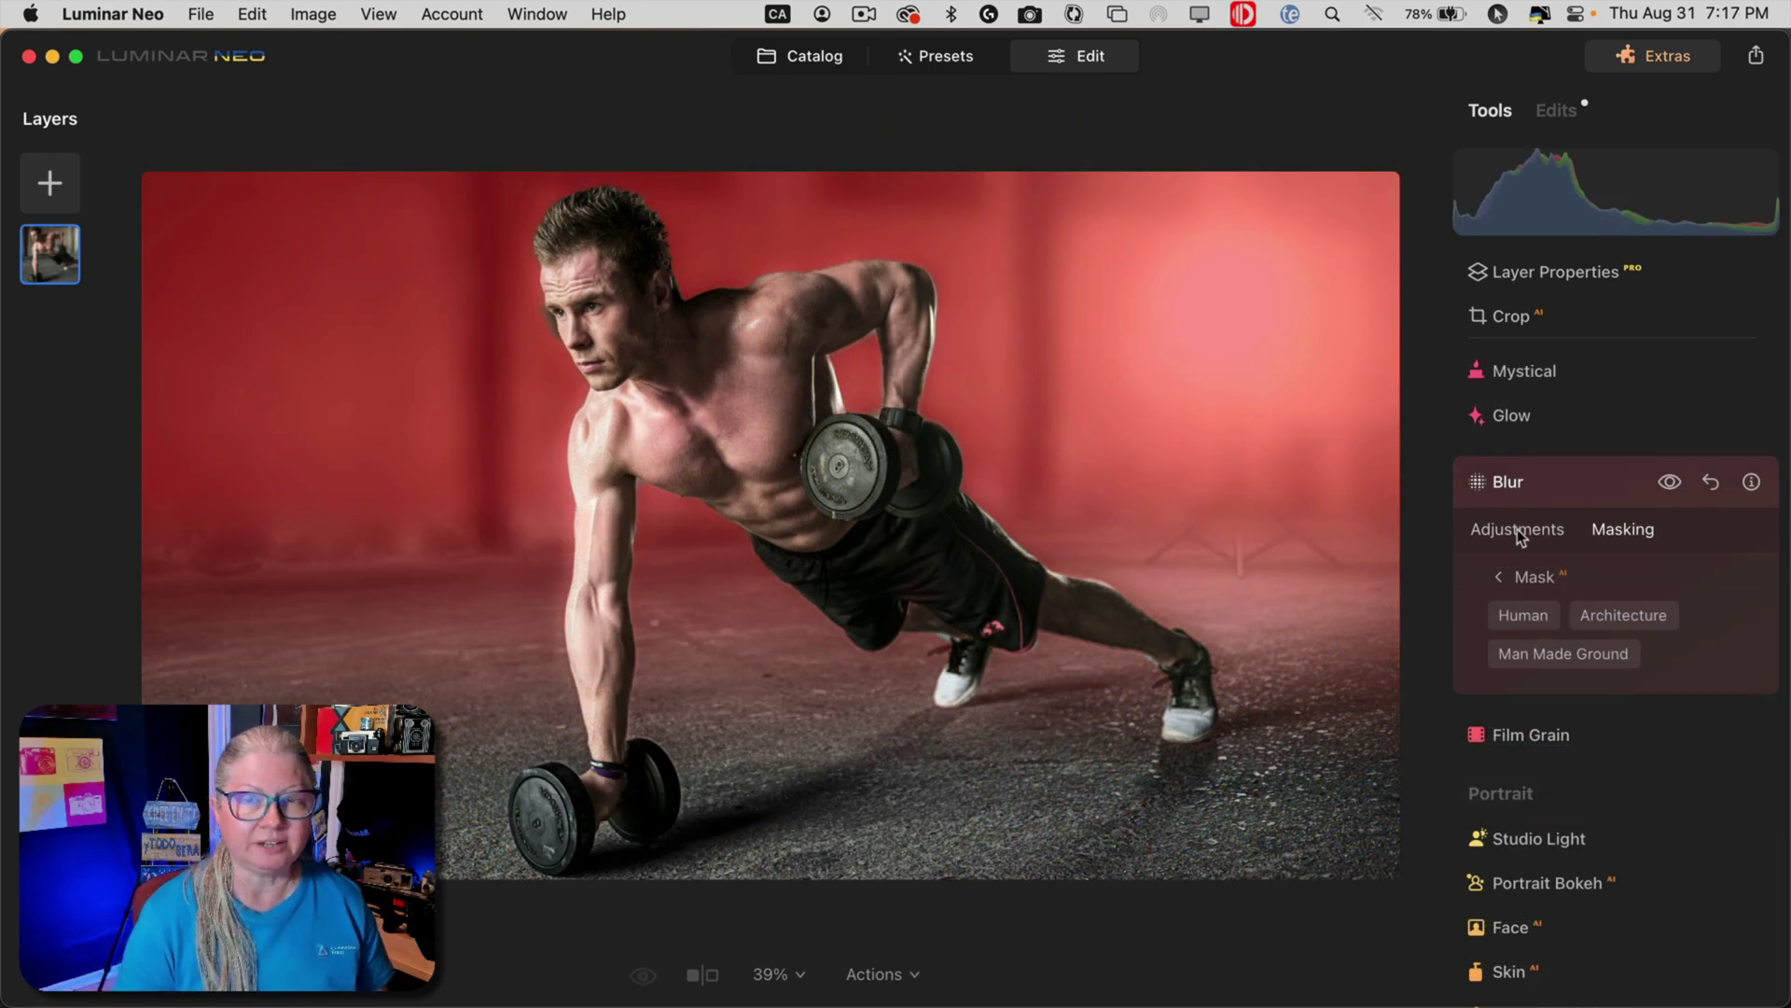
Open the Gaussian blur adjustments on the weightlifter photo and compare the background with and without the blur
{"action": "left_click", "coordinate": [1517, 529]}
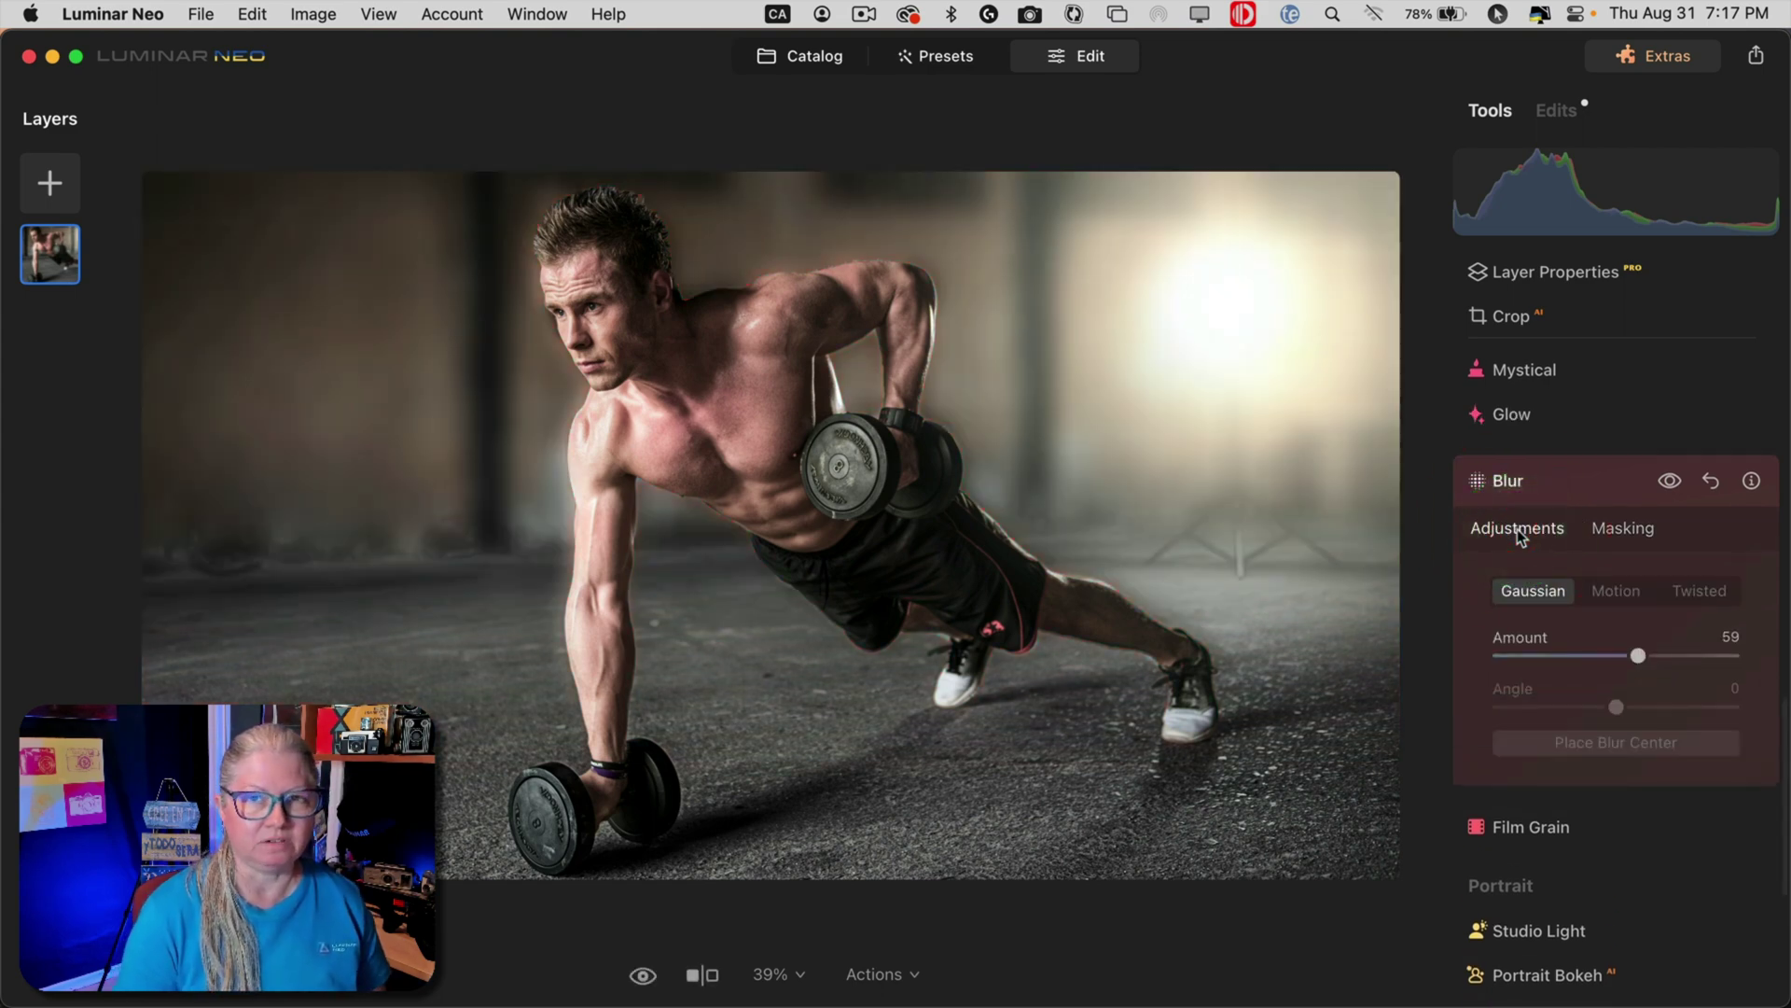
{"action": "left_click", "coordinate": [1670, 482]}
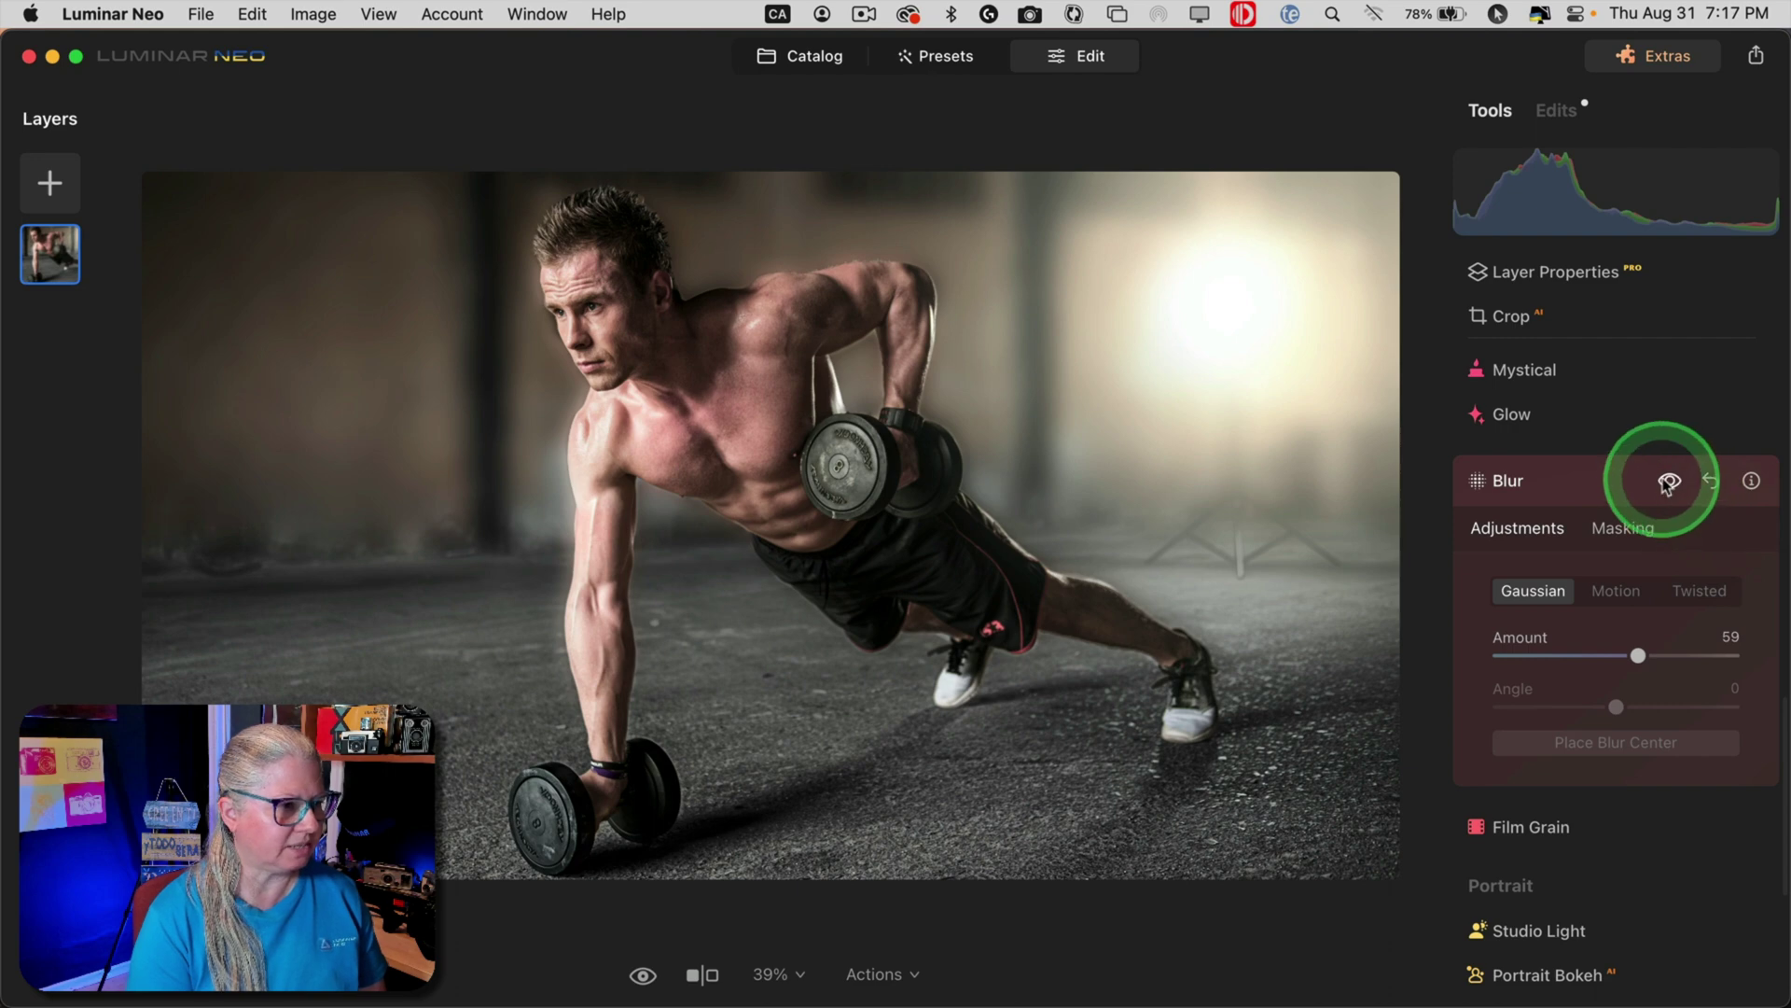
{"action": "left_click", "coordinate": [1670, 482]}
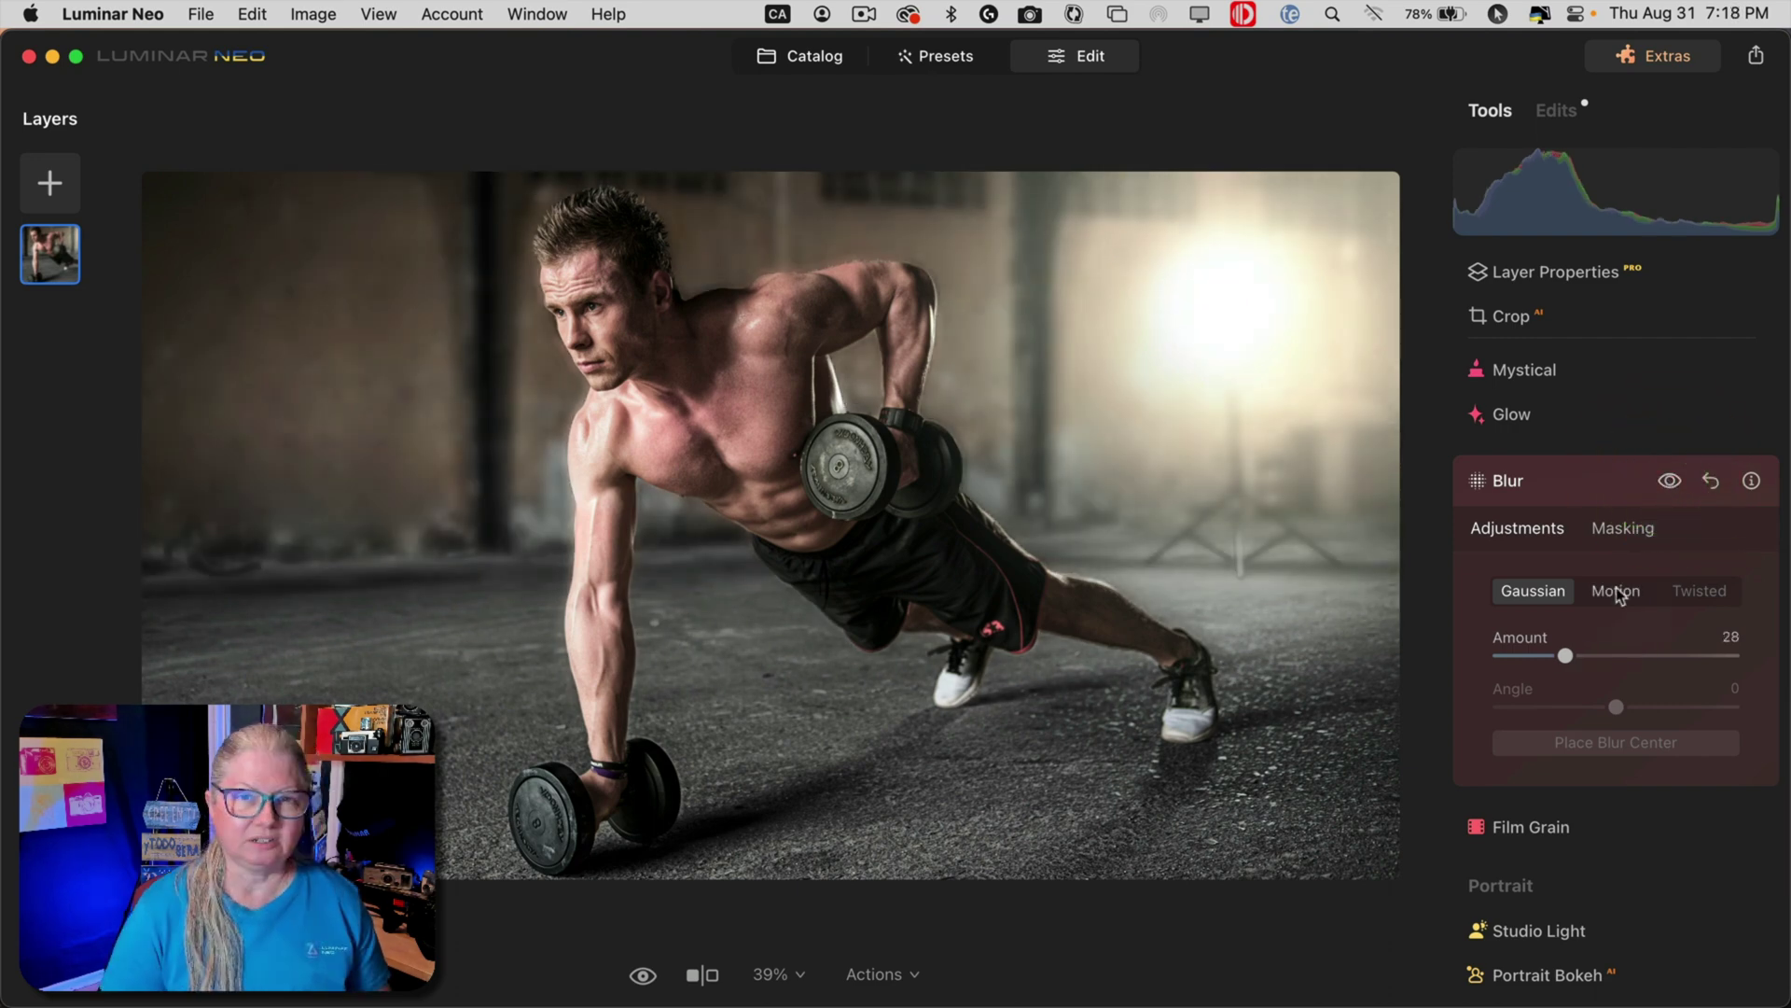
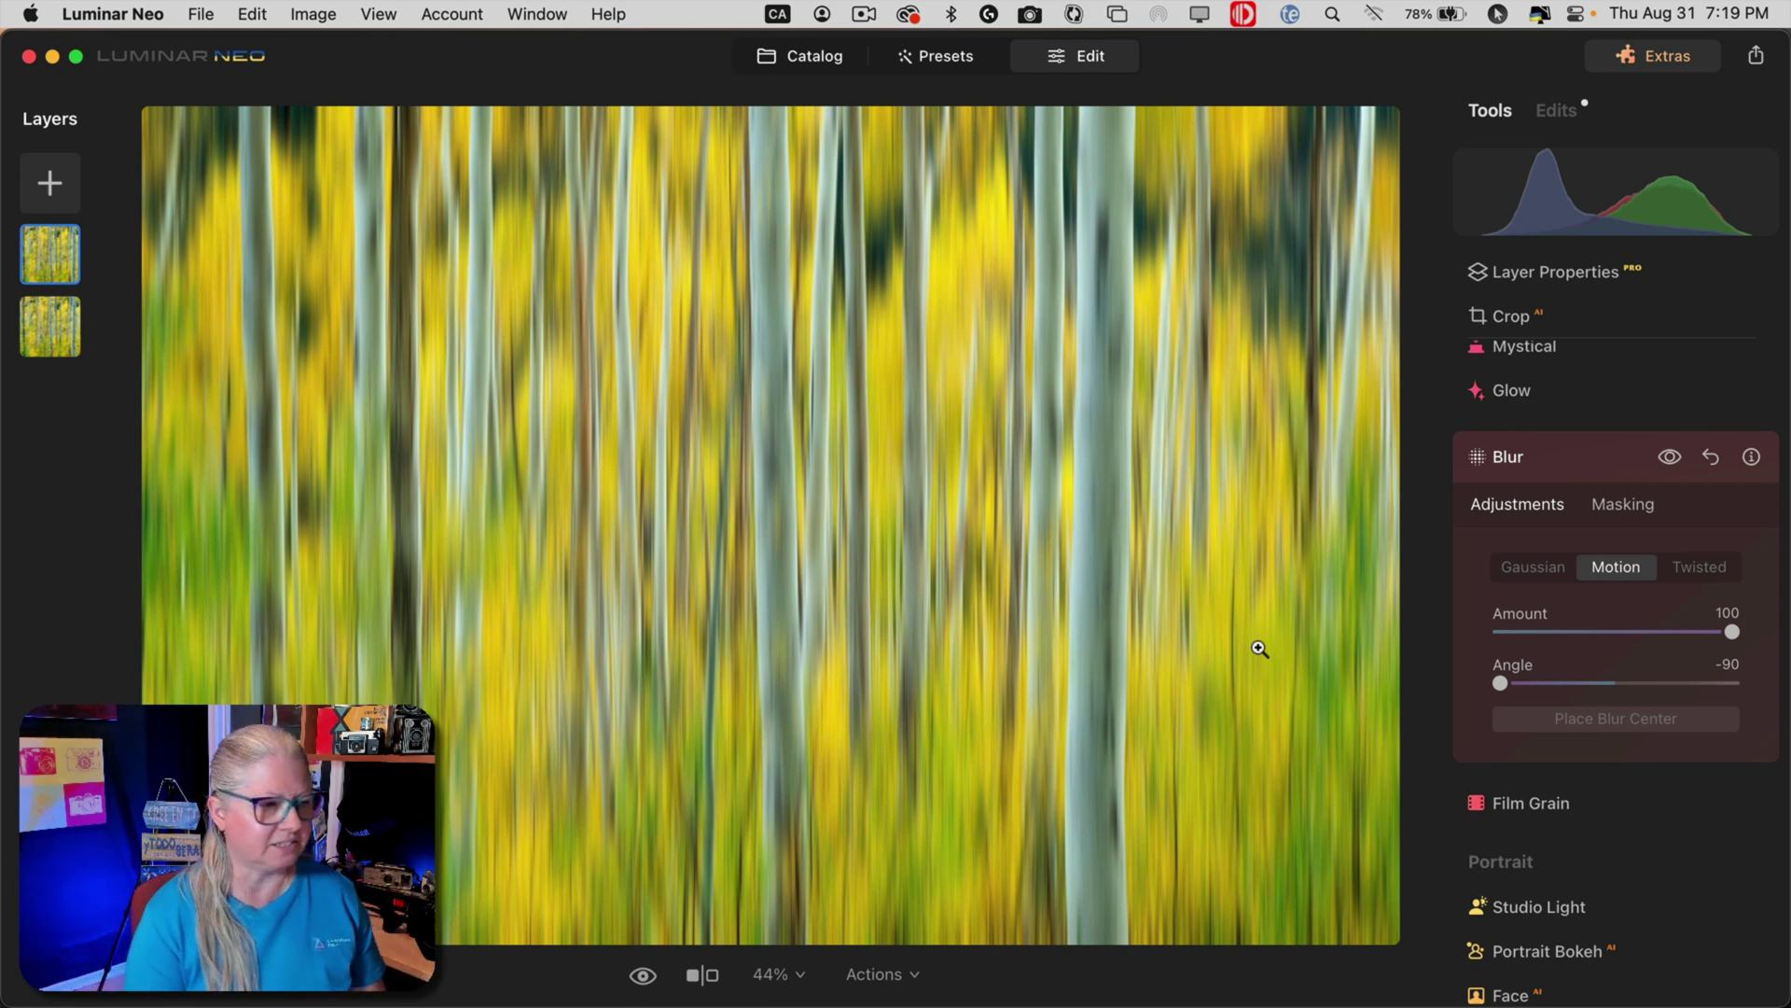
Add another Motion blur to the upper aspen forest layer with Amount 100 and Angle -90
{"action": "left_click", "coordinate": [1593, 467]}
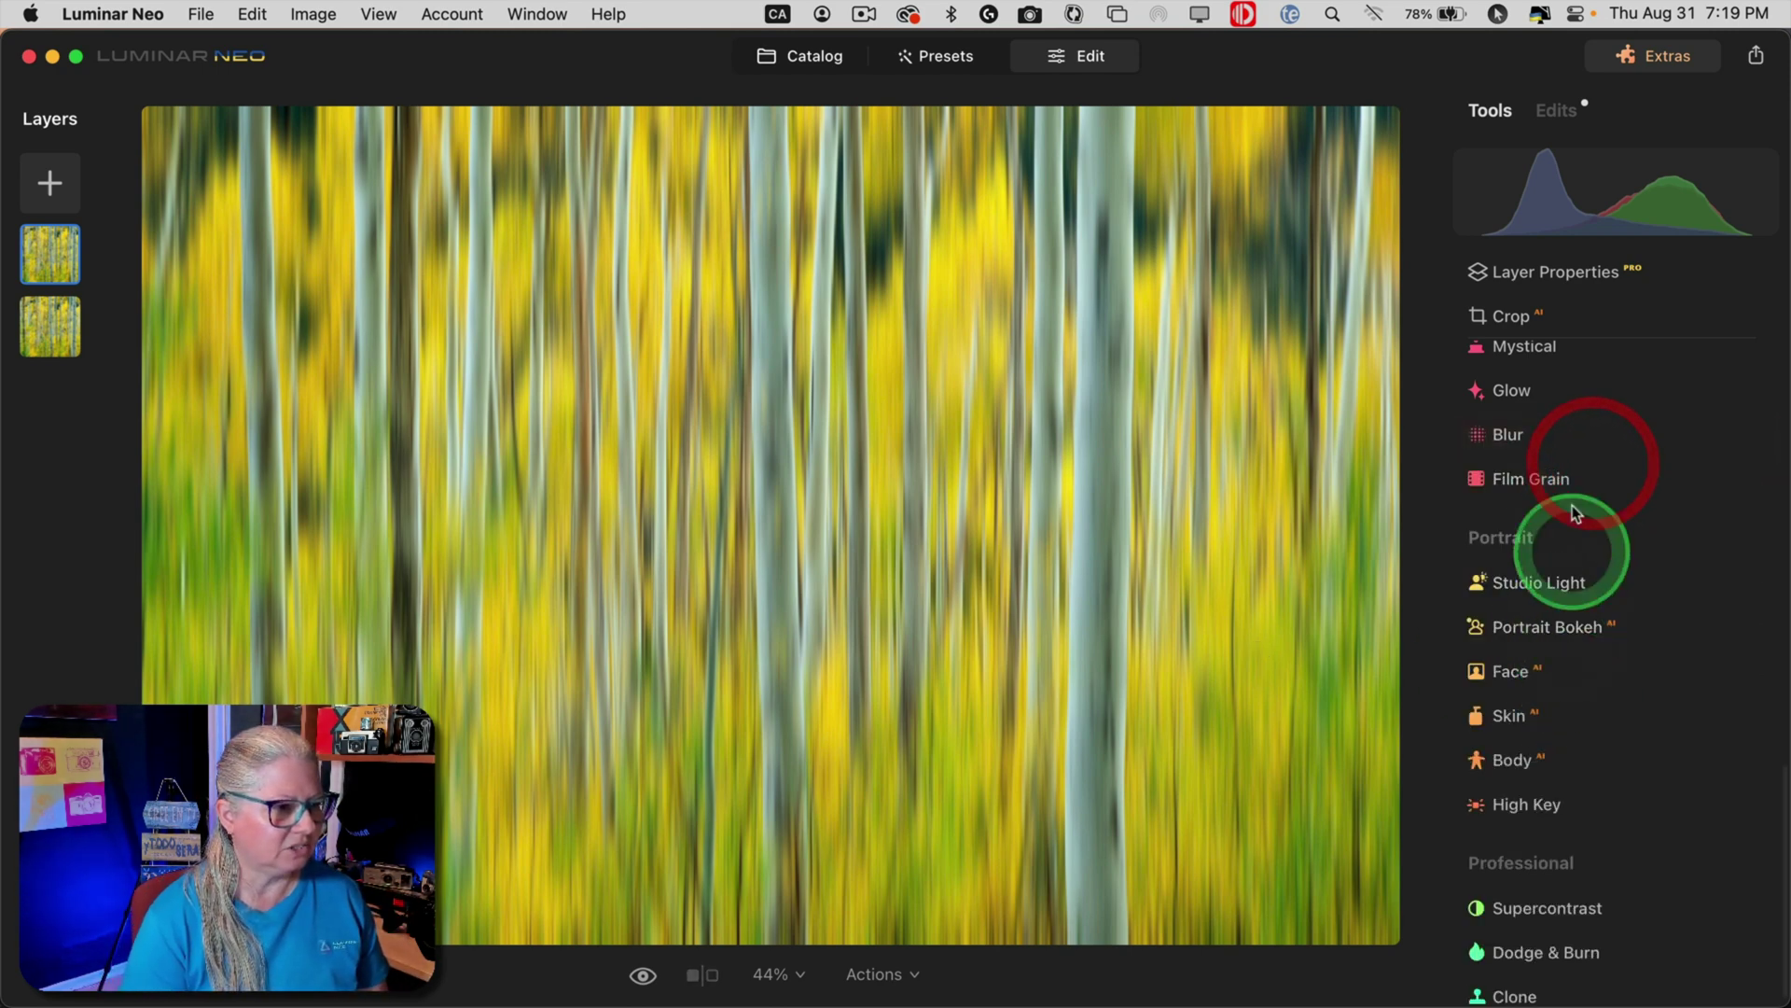
{"action": "left_click", "coordinate": [1573, 431]}
{"action": "left_click", "coordinate": [1615, 567]}
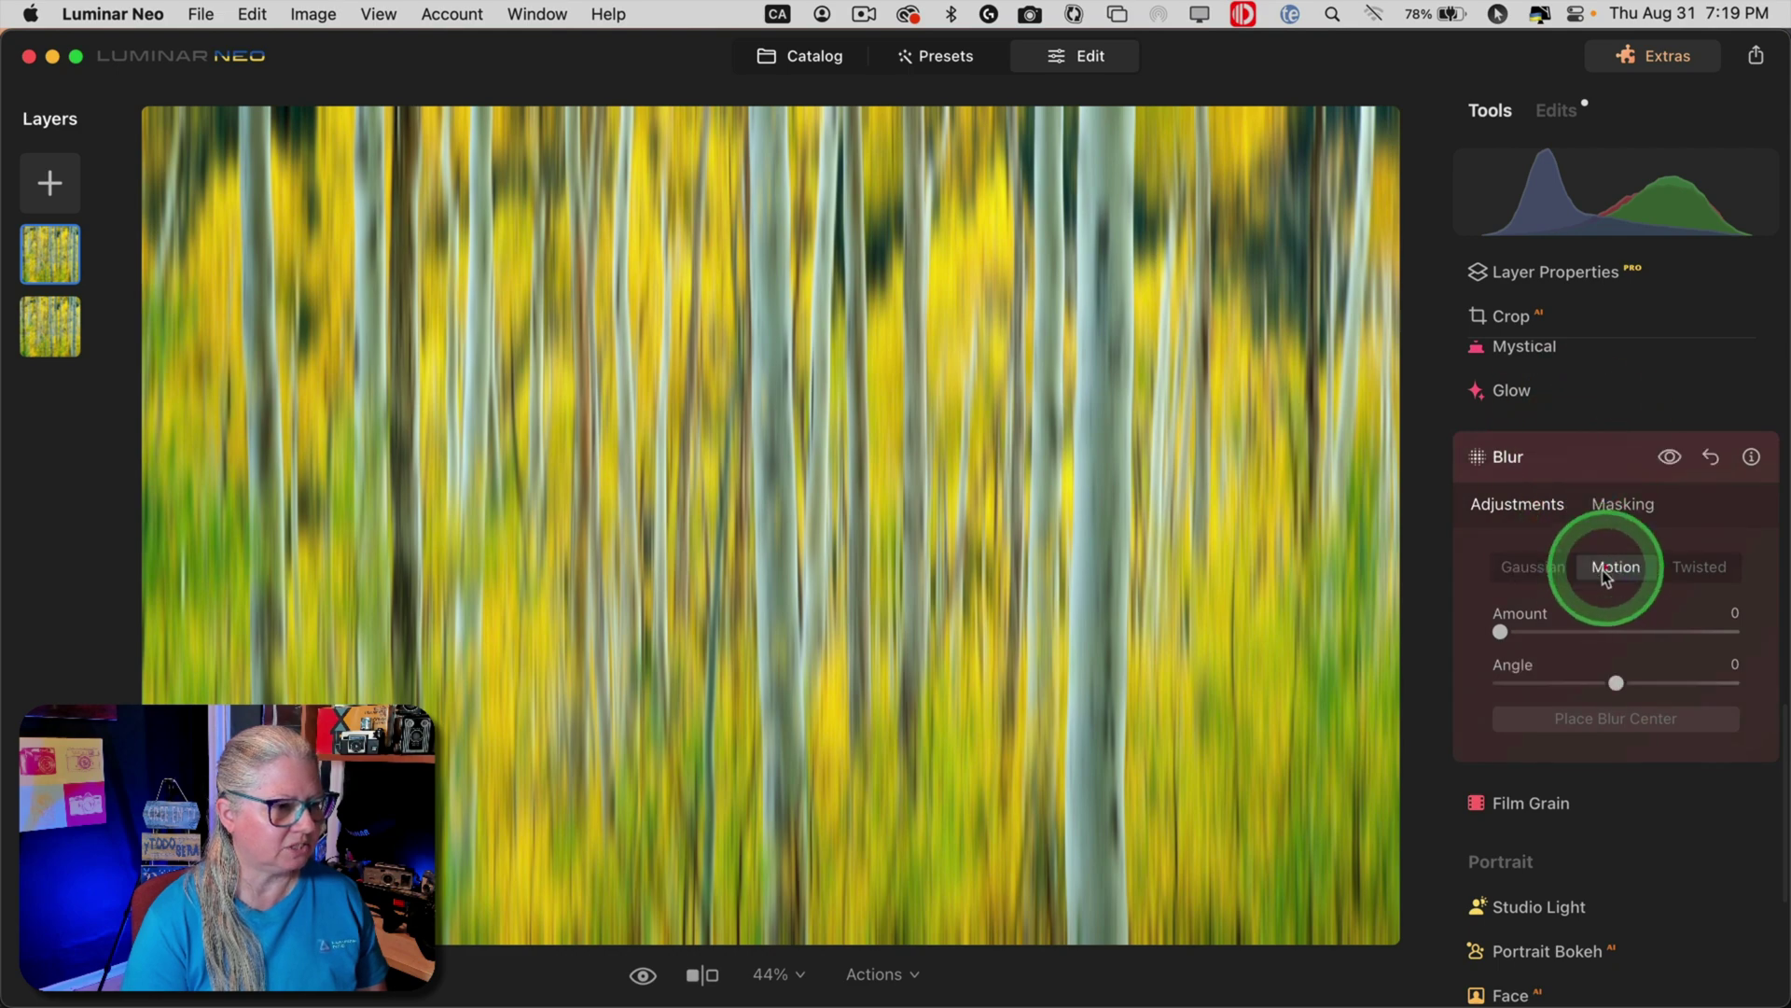
{"action": "left_click", "coordinate": [1499, 632]}
{"action": "left_click", "coordinate": [1499, 683]}
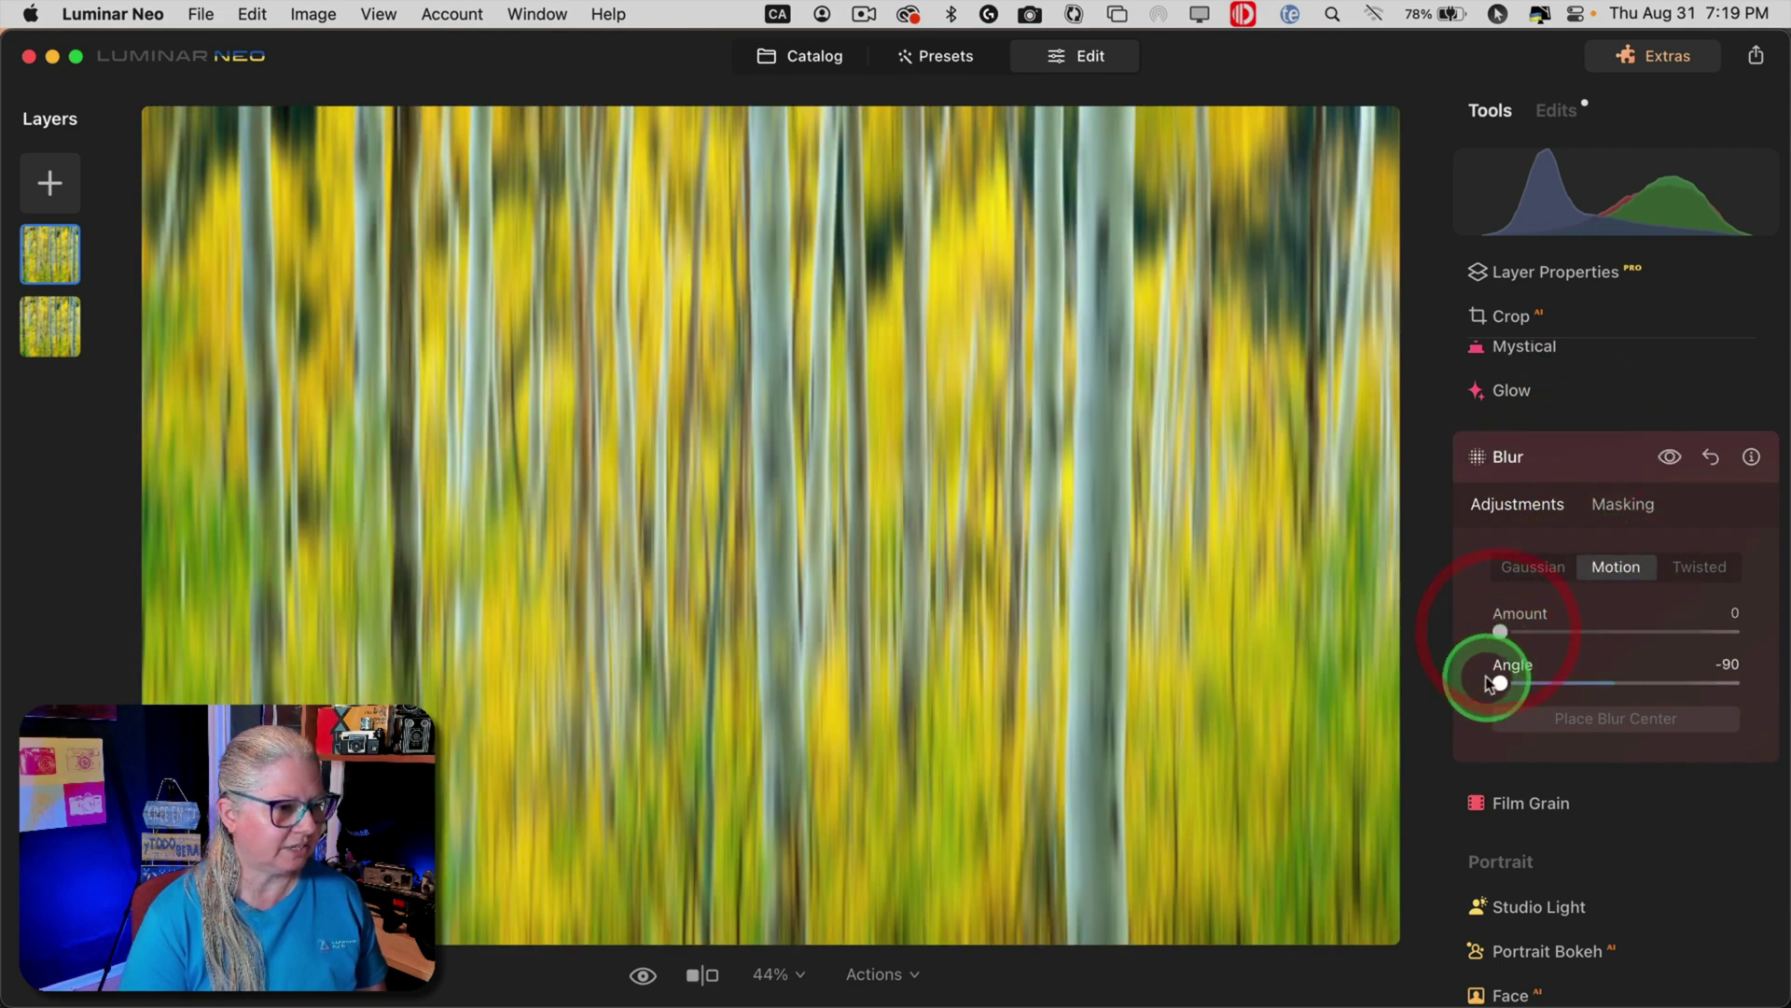
{"action": "left_click_drag", "start_coordinate": [1499, 631], "coordinate": [1732, 635]}
{"action": "left_click", "coordinate": [1583, 457]}
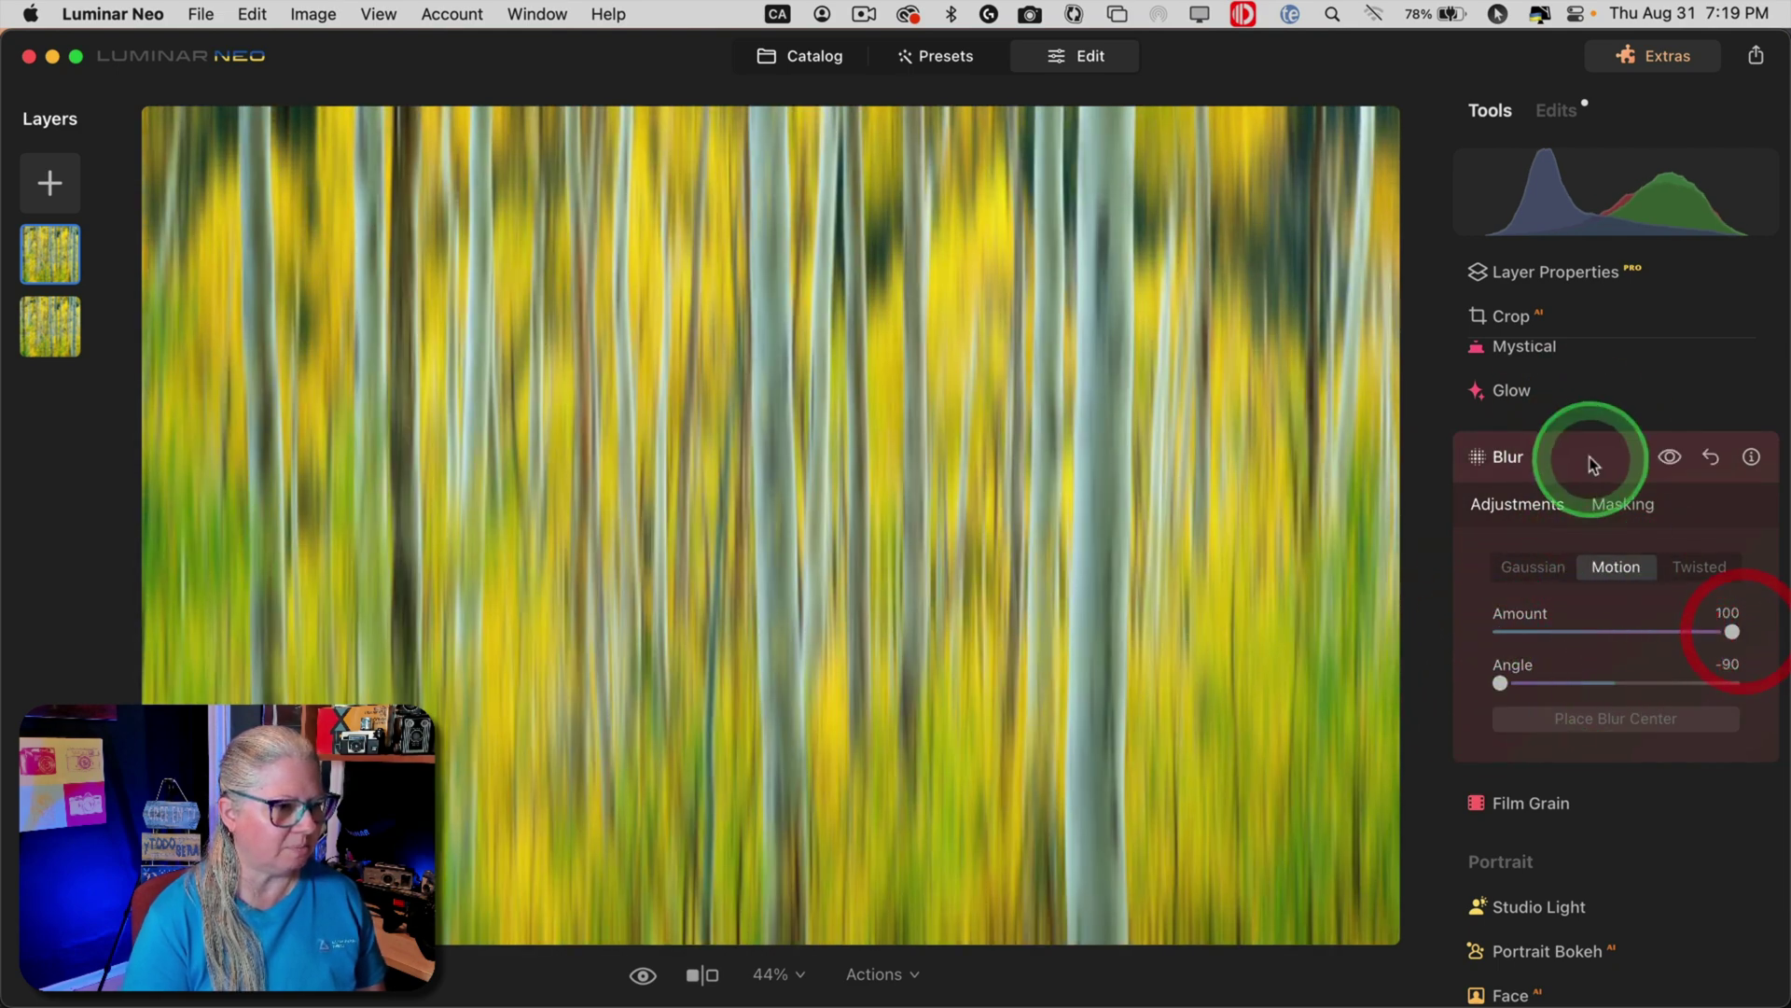
Stack one more Motion blur with Amount 100 and Angle -90 on the aspen layer and compare the photo before and after
{"action": "left_click", "coordinate": [1579, 436]}
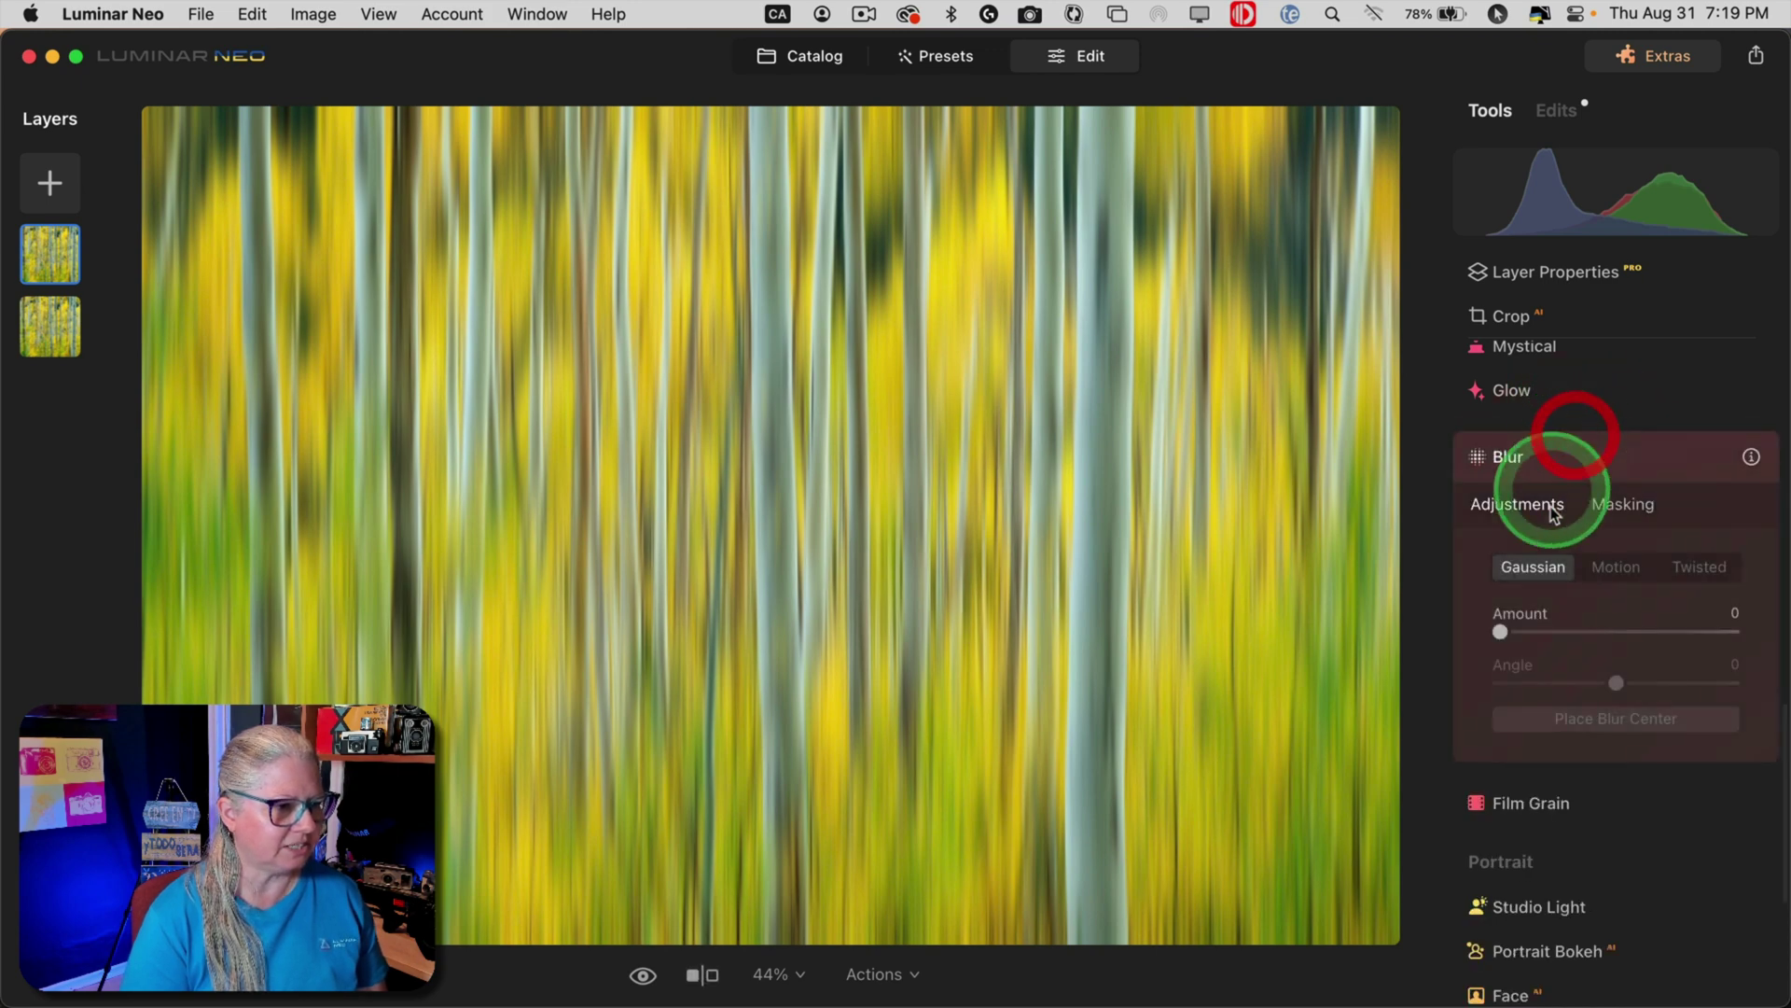
{"action": "left_click", "coordinate": [1619, 565]}
{"action": "left_click_drag", "start_coordinate": [1617, 684], "coordinate": [1733, 631]}
{"action": "left_click", "coordinate": [1583, 499]}
{"action": "left_click", "coordinate": [1591, 459]}
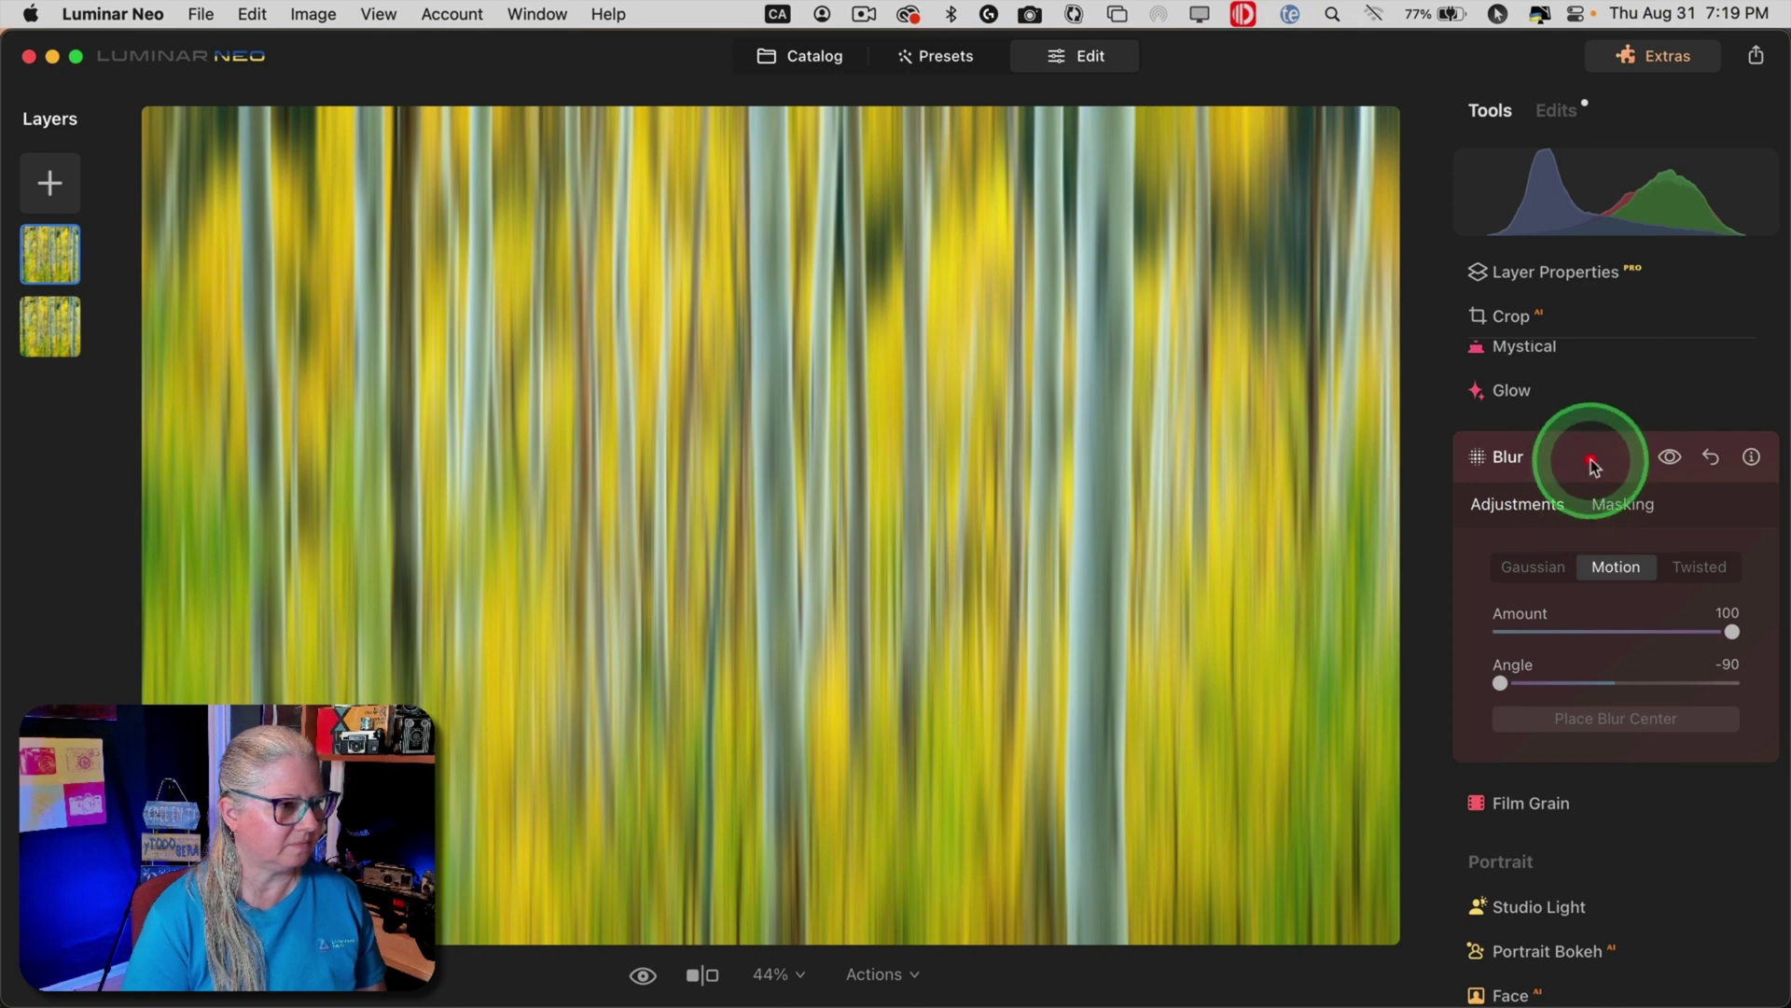
{"action": "key", "text": "backslash"}
{"action": "key", "text": "backslash"}
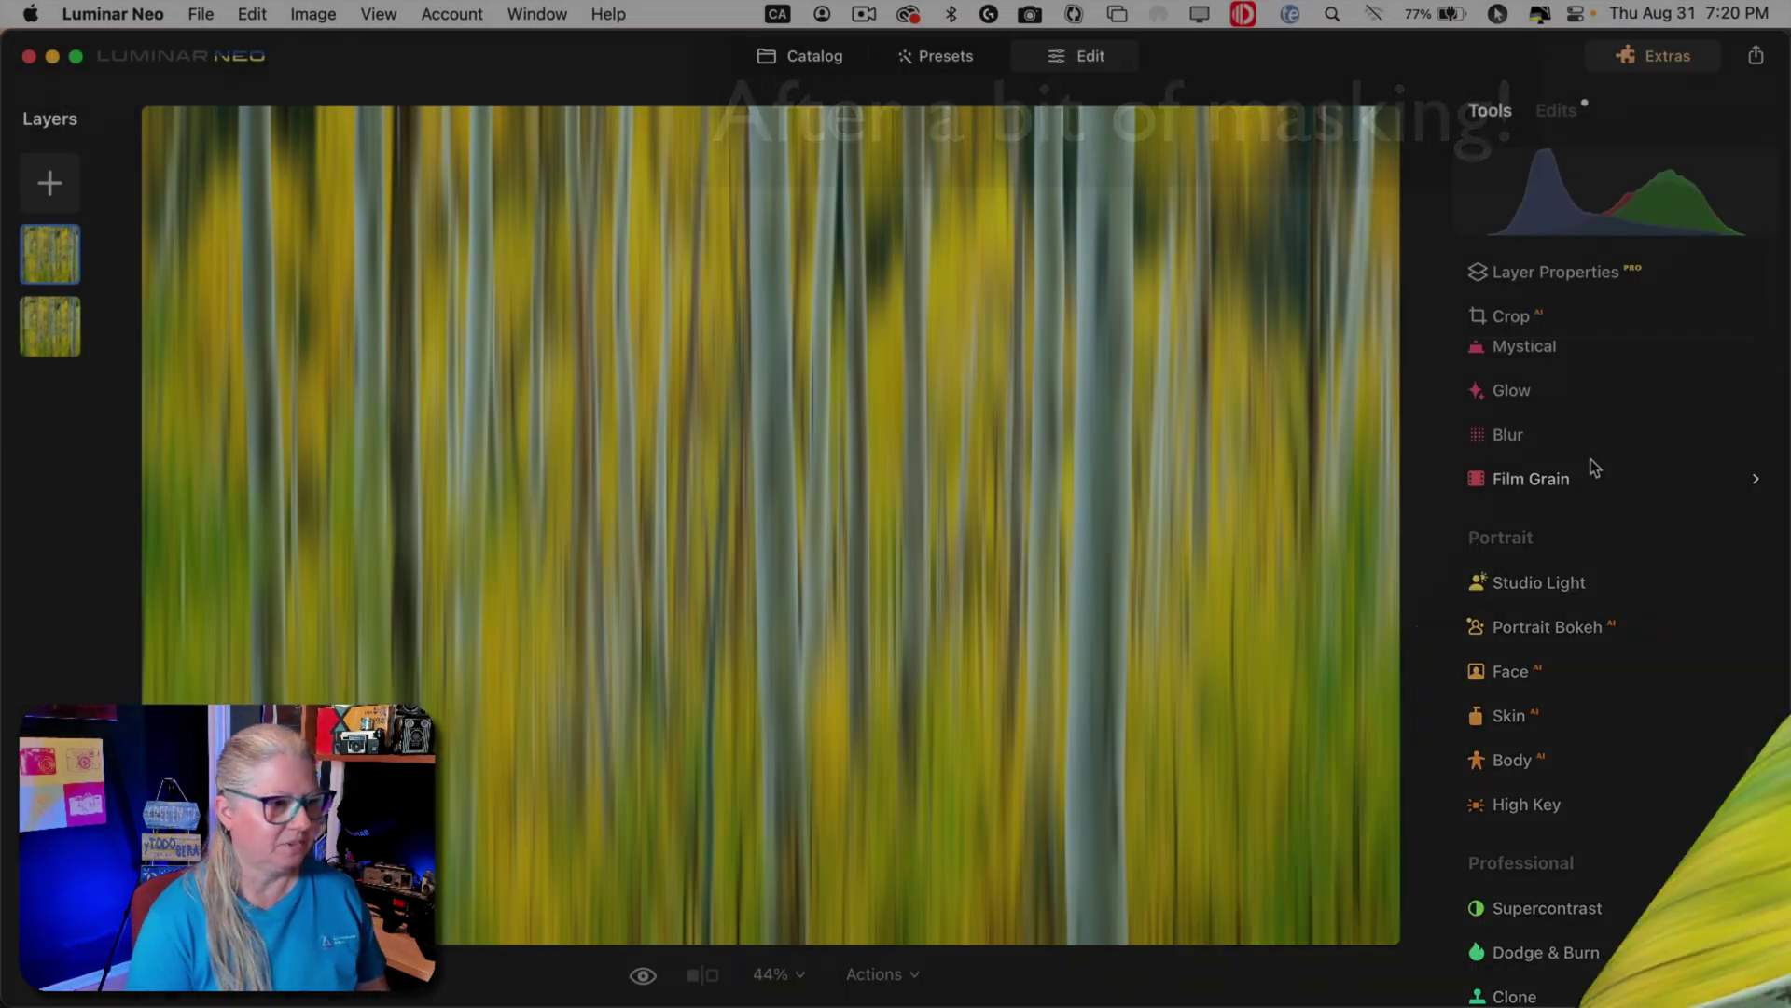
Set the blurred aspen layer's blend mode to Darken at Opacity 100 and preview the other blend modes
{"action": "left_click", "coordinate": [1591, 264]}
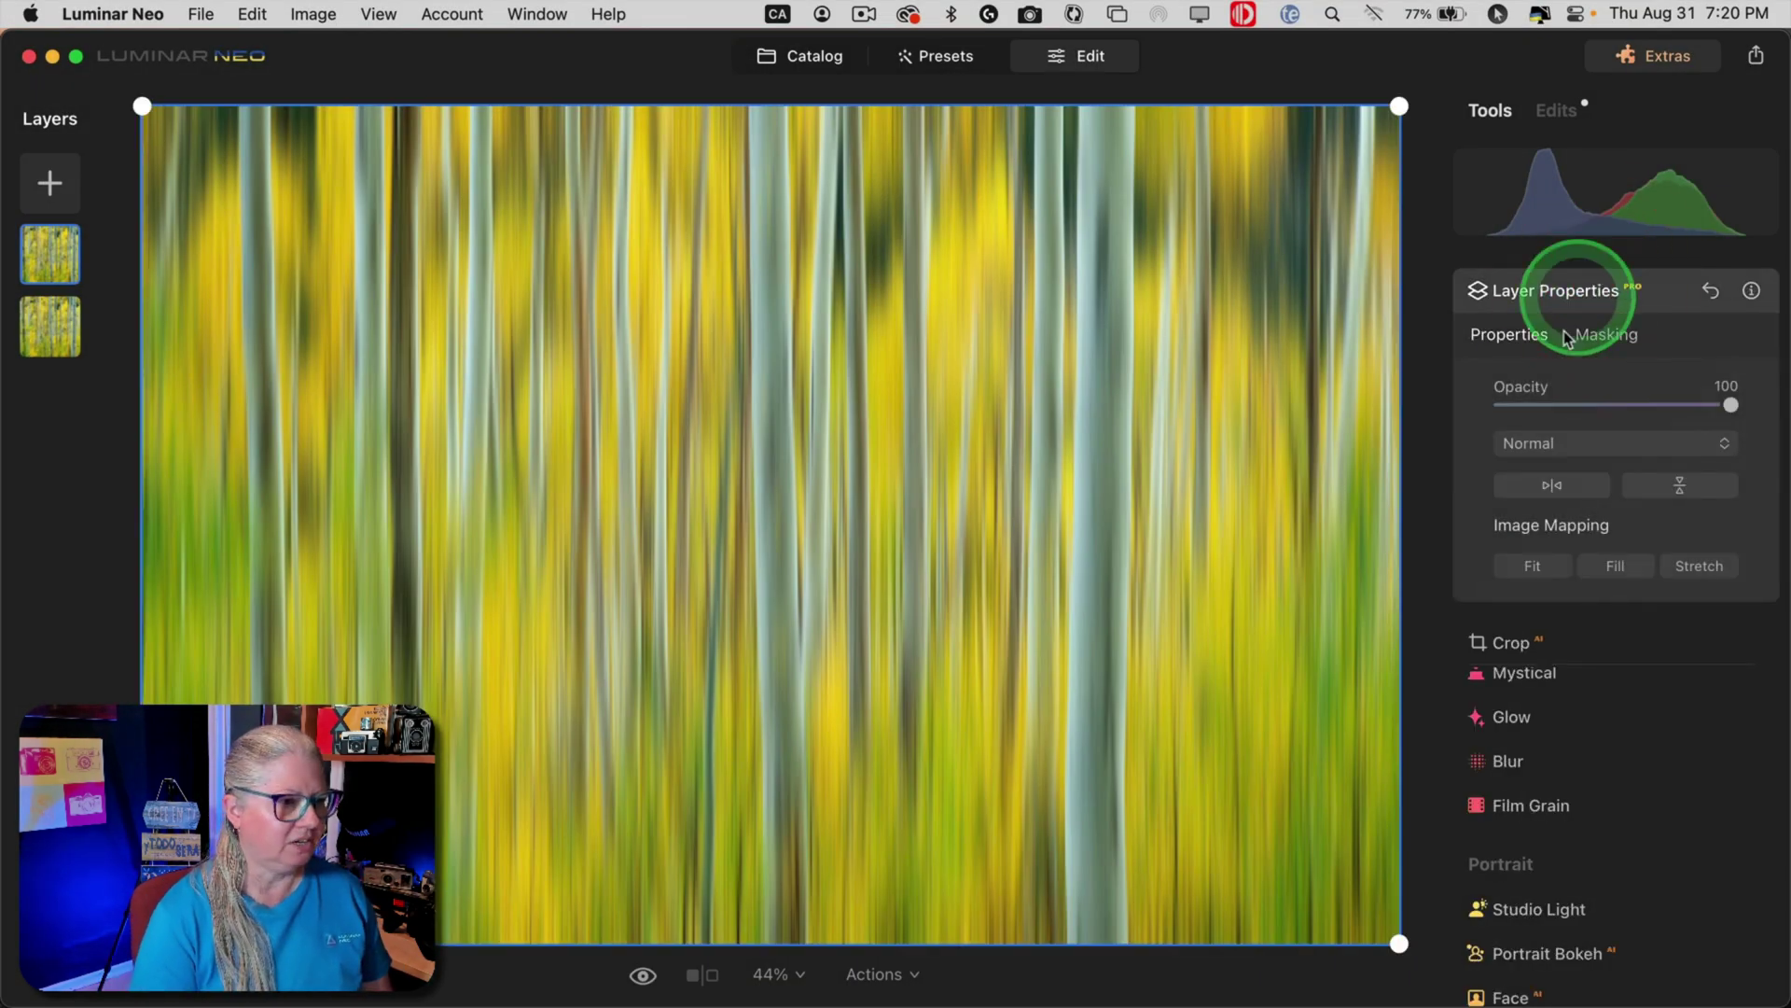
{"action": "left_click", "coordinate": [1597, 444]}
{"action": "left_click", "coordinate": [1567, 483]}
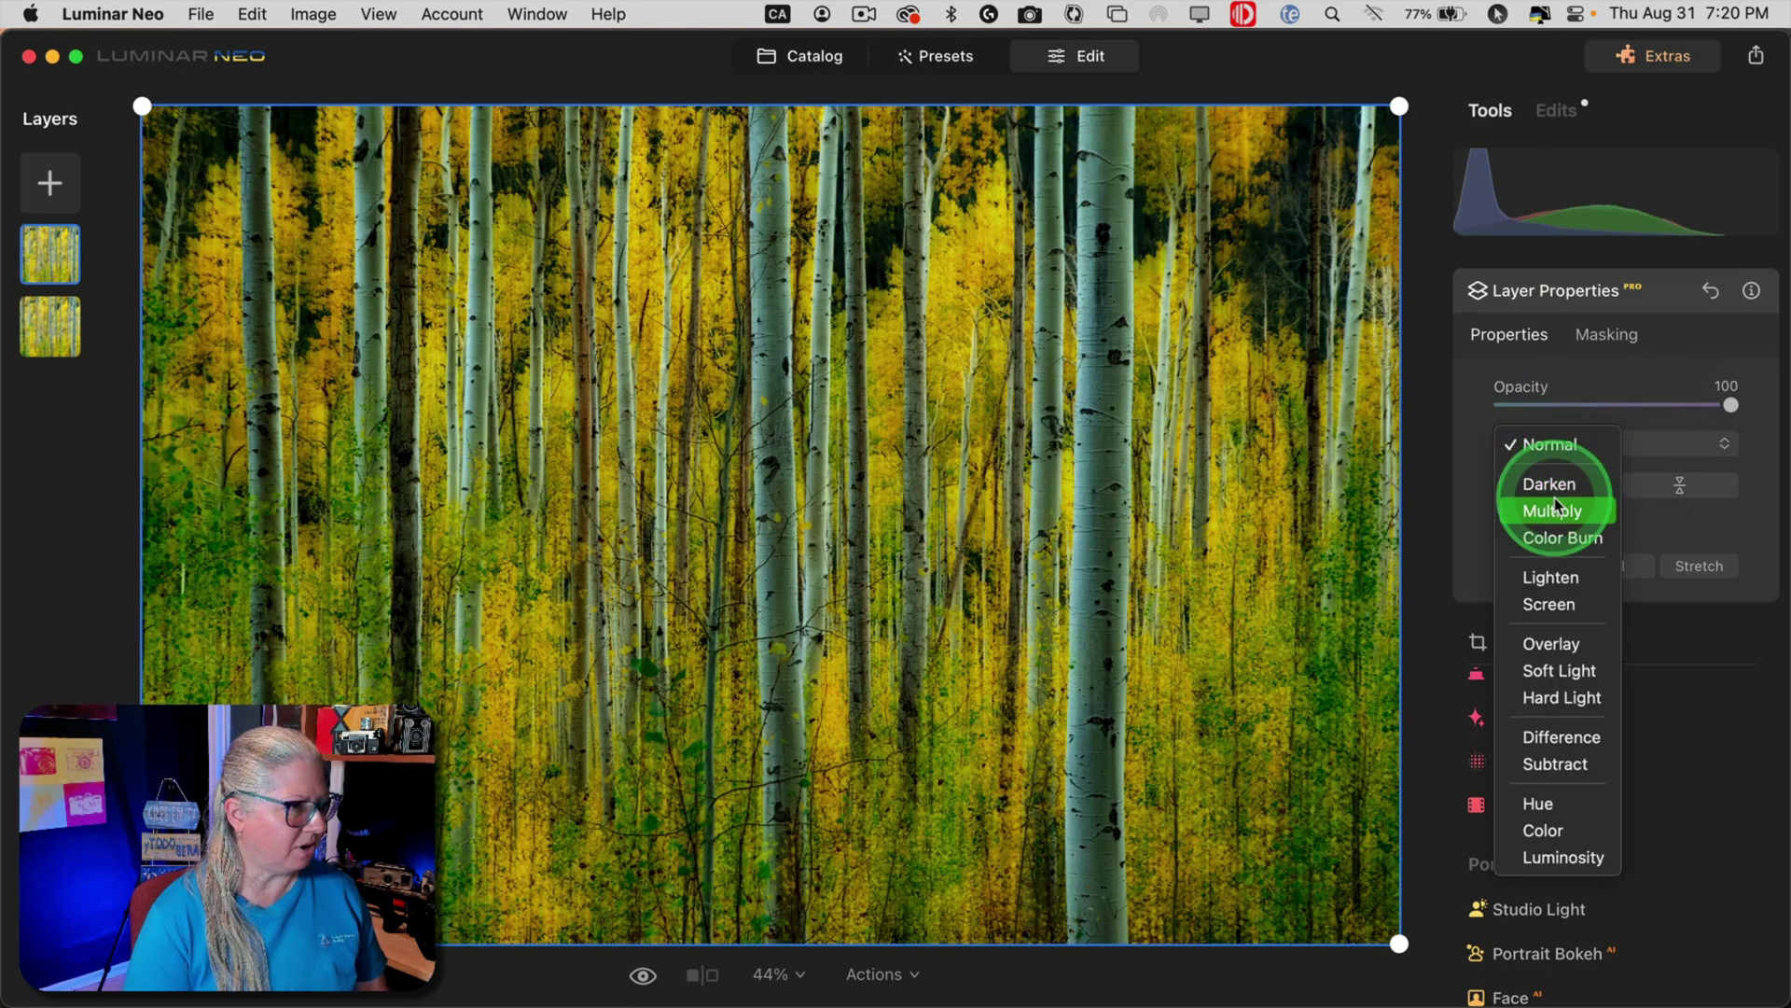
{"action": "mouse_move", "coordinate": [1729, 405]}
{"action": "left_mouse_down"}
{"action": "mouse_move", "coordinate": [1531, 399]}
{"action": "mouse_move", "coordinate": [1779, 400]}
{"action": "mouse_move", "coordinate": [1752, 399]}
{"action": "left_mouse_up"}
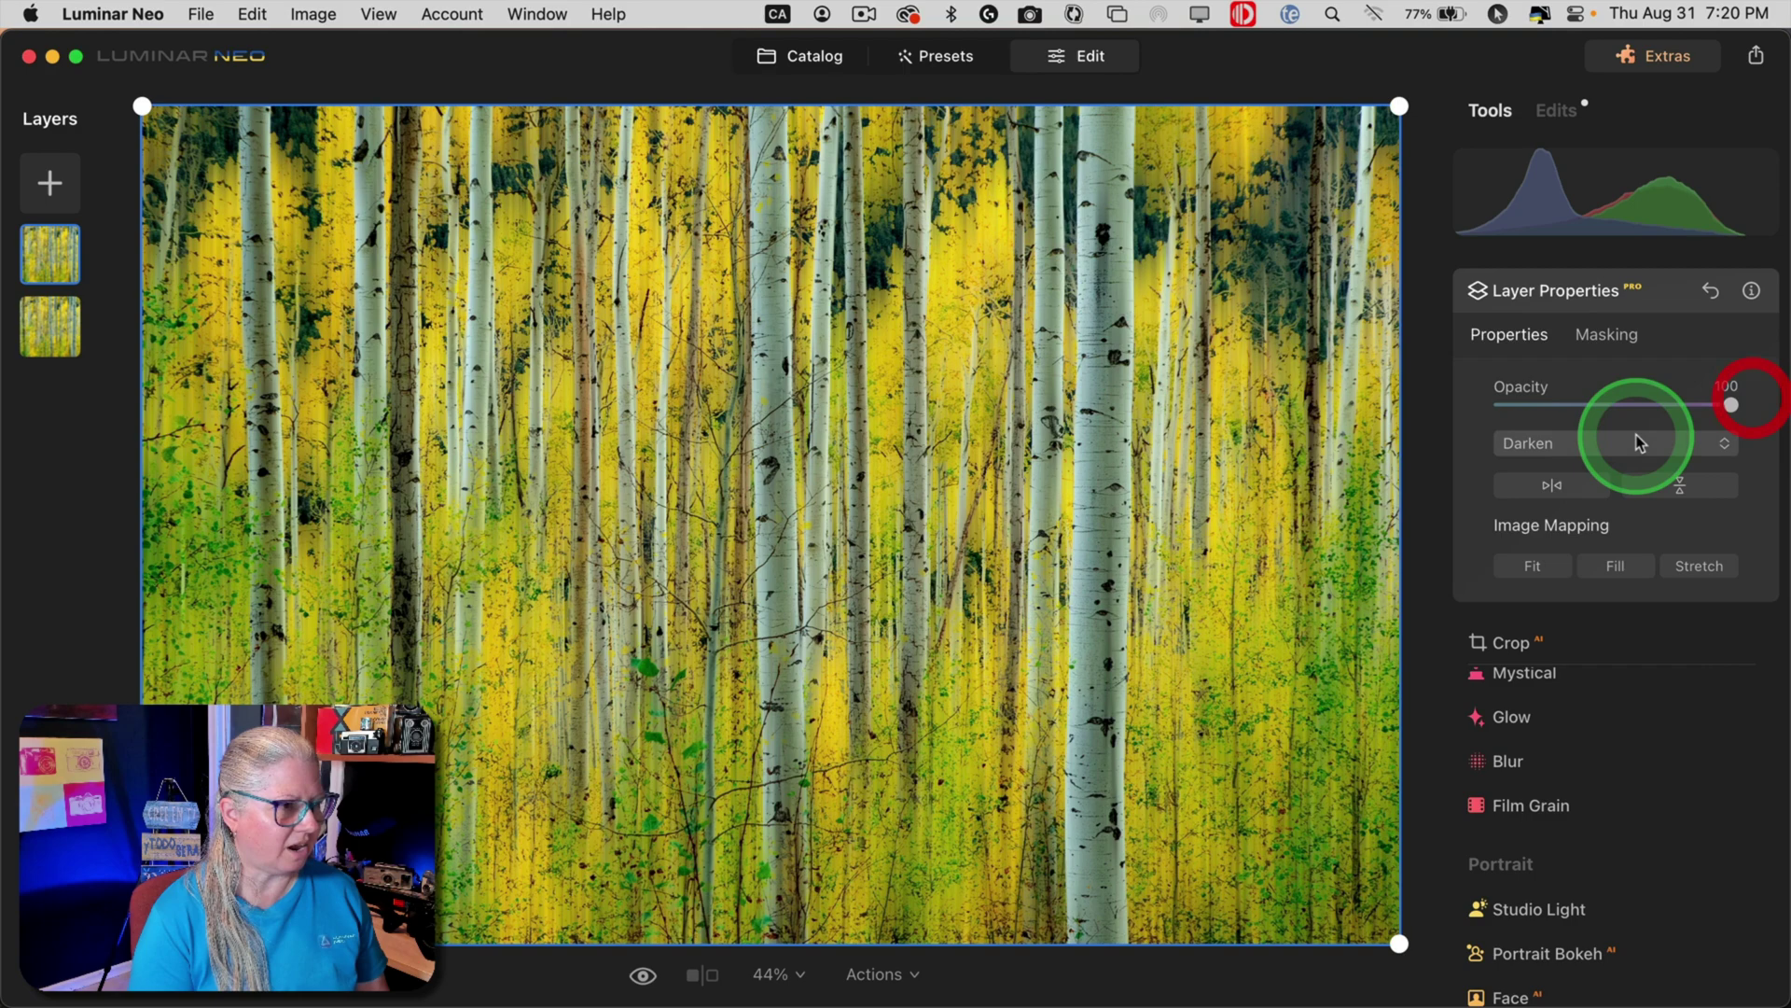
{"action": "left_click", "coordinate": [1577, 443]}
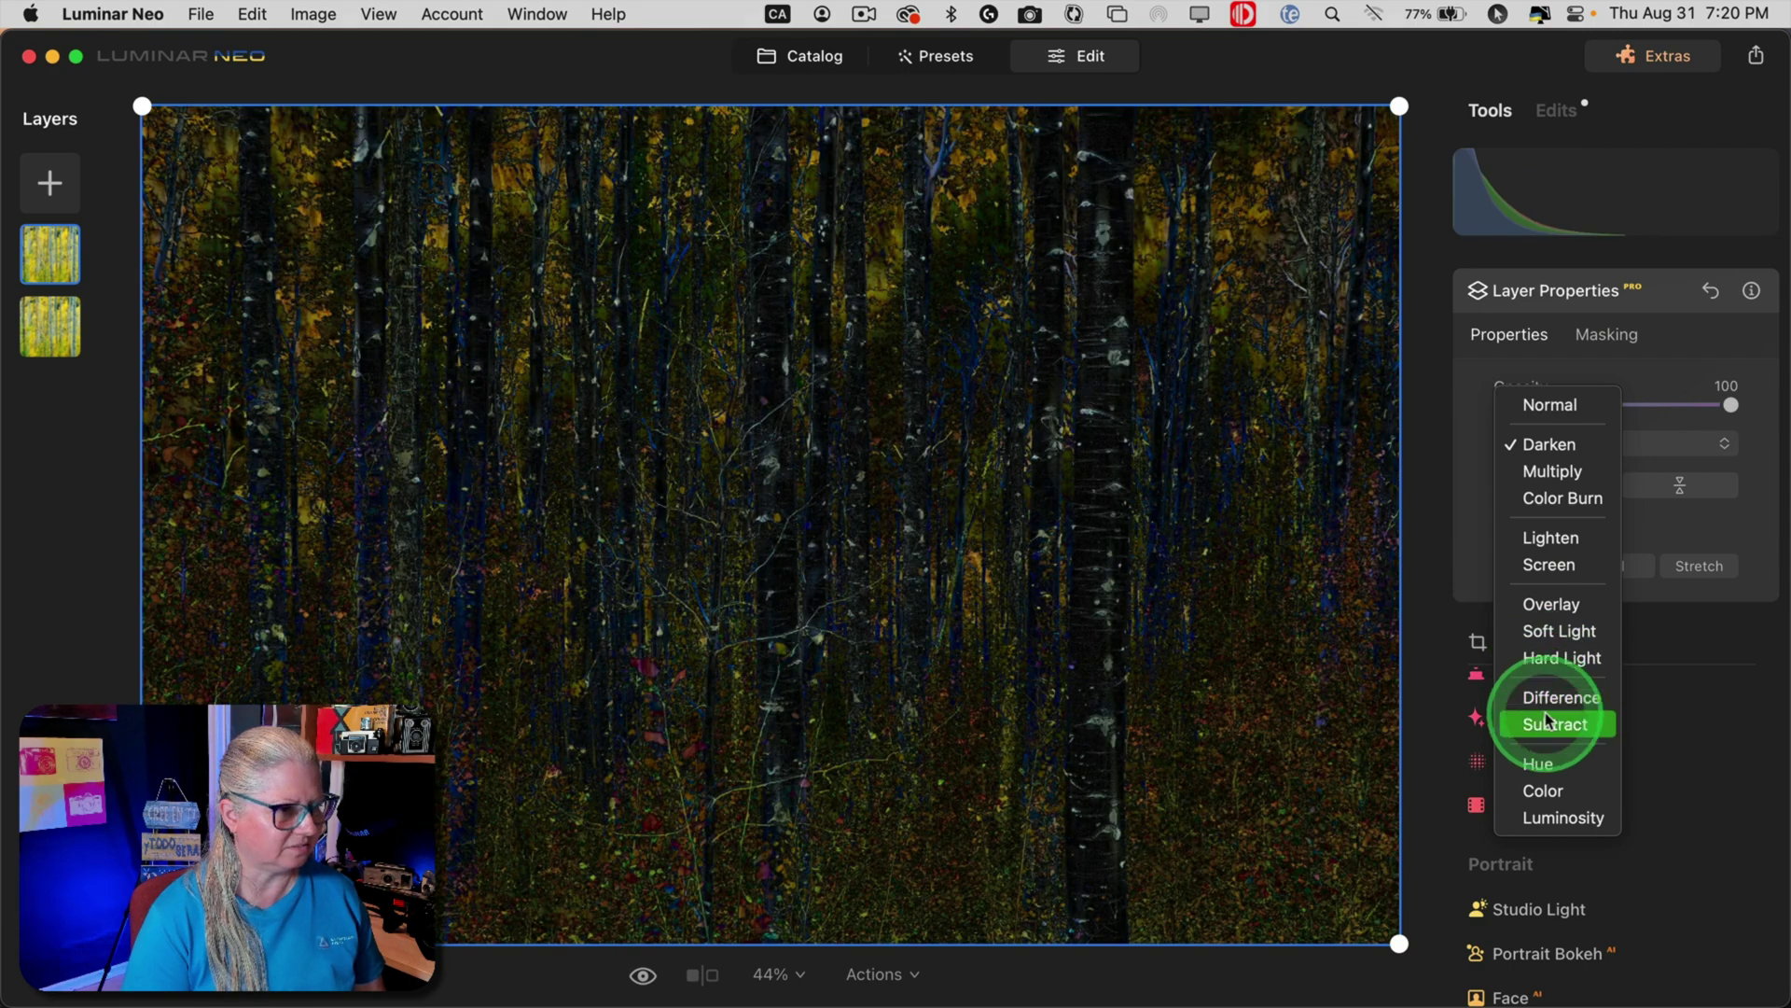
{"action": "key", "text": "Escape"}
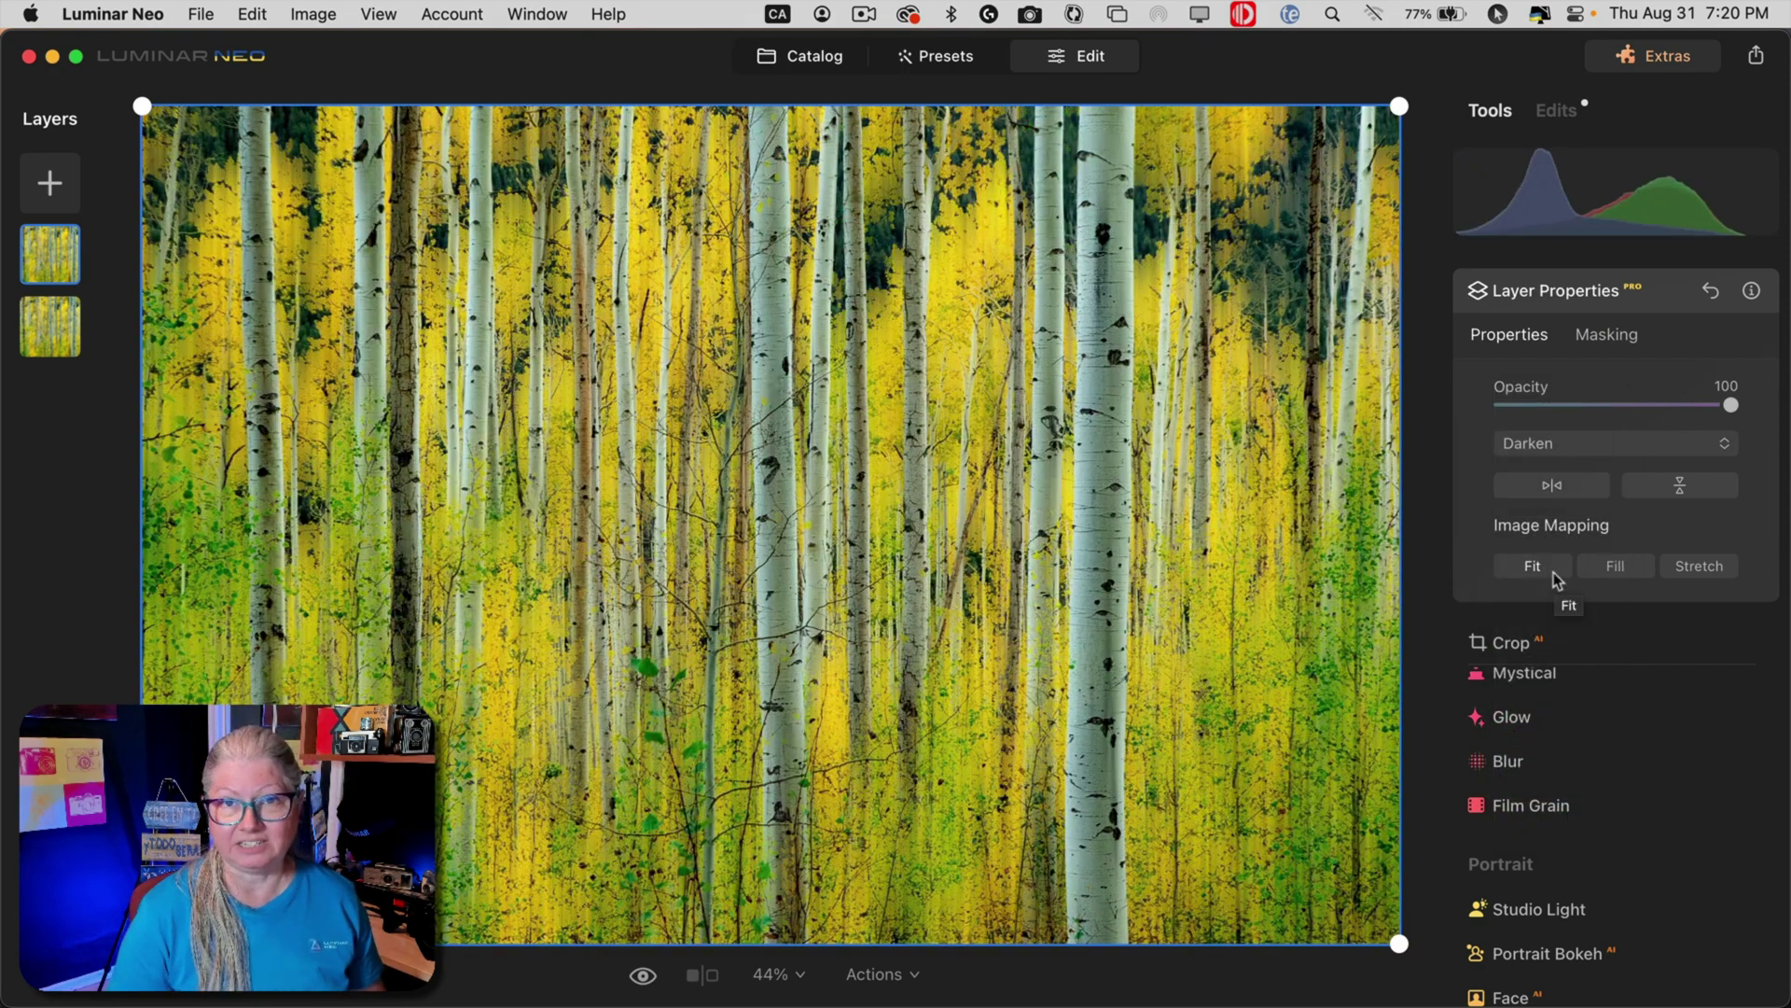
{"action": "left_click", "coordinate": [1665, 297]}
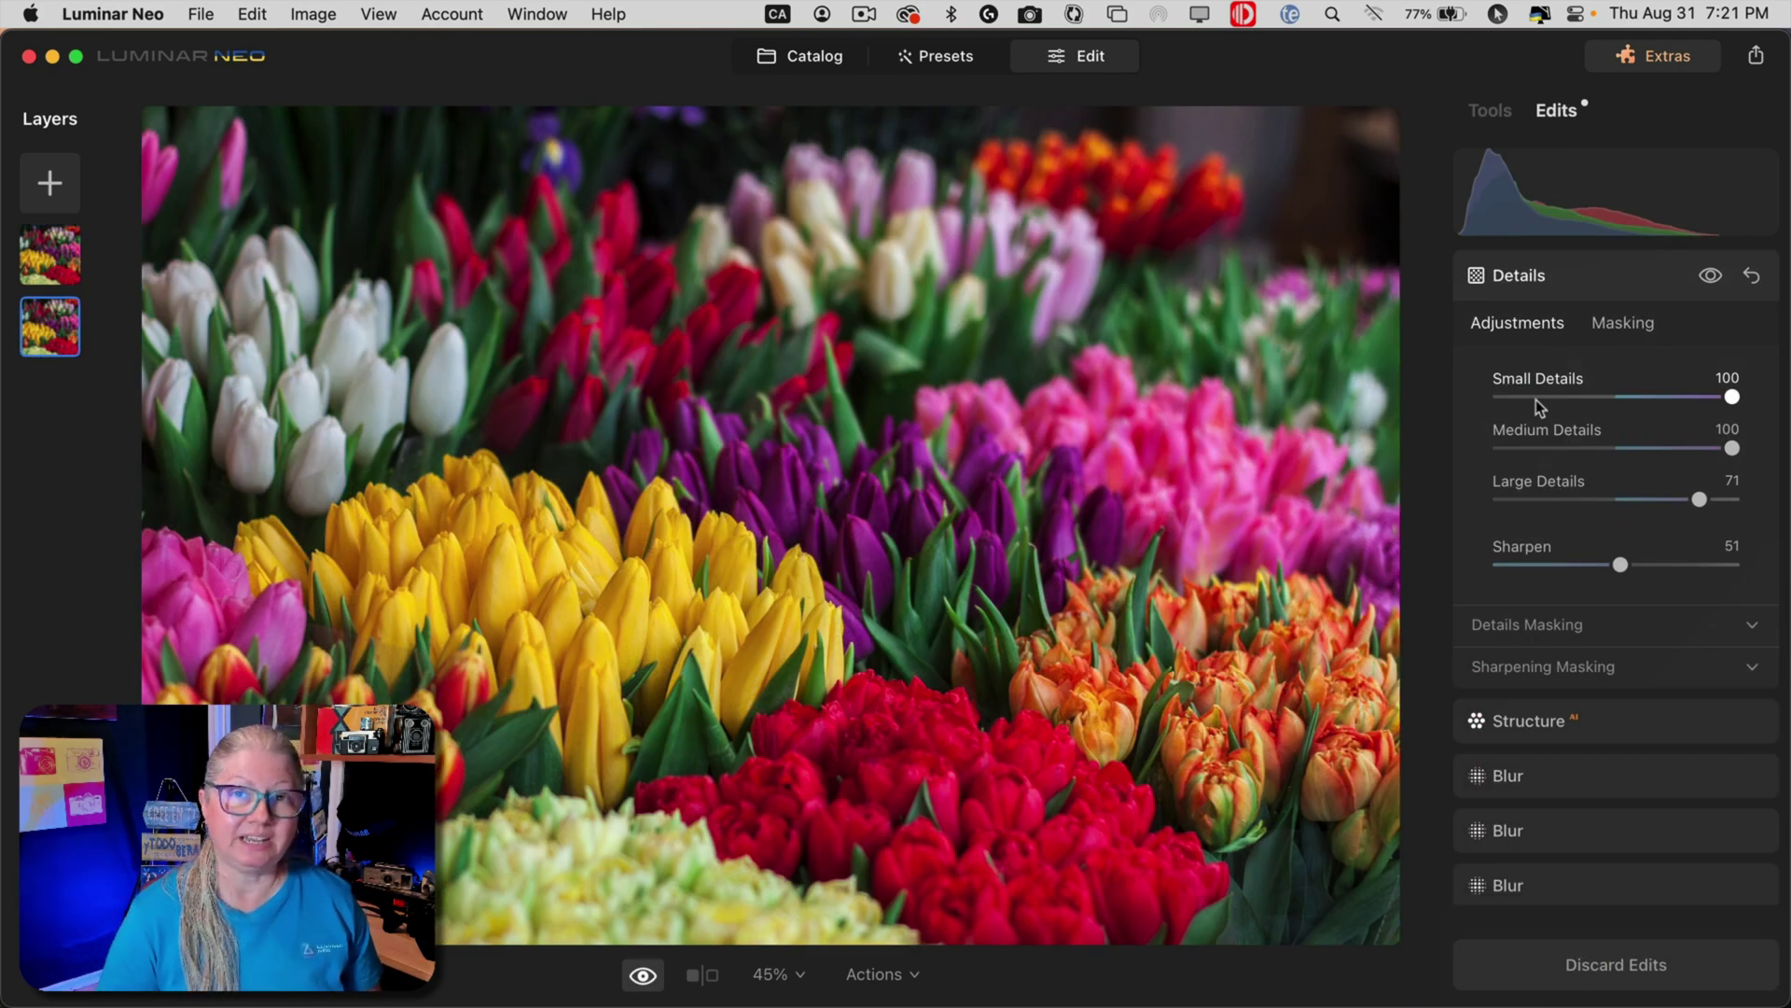
Compare the tulip photo before and after its edits and inspect the settings of its Twisted blur
{"action": "key", "text": "backslash"}
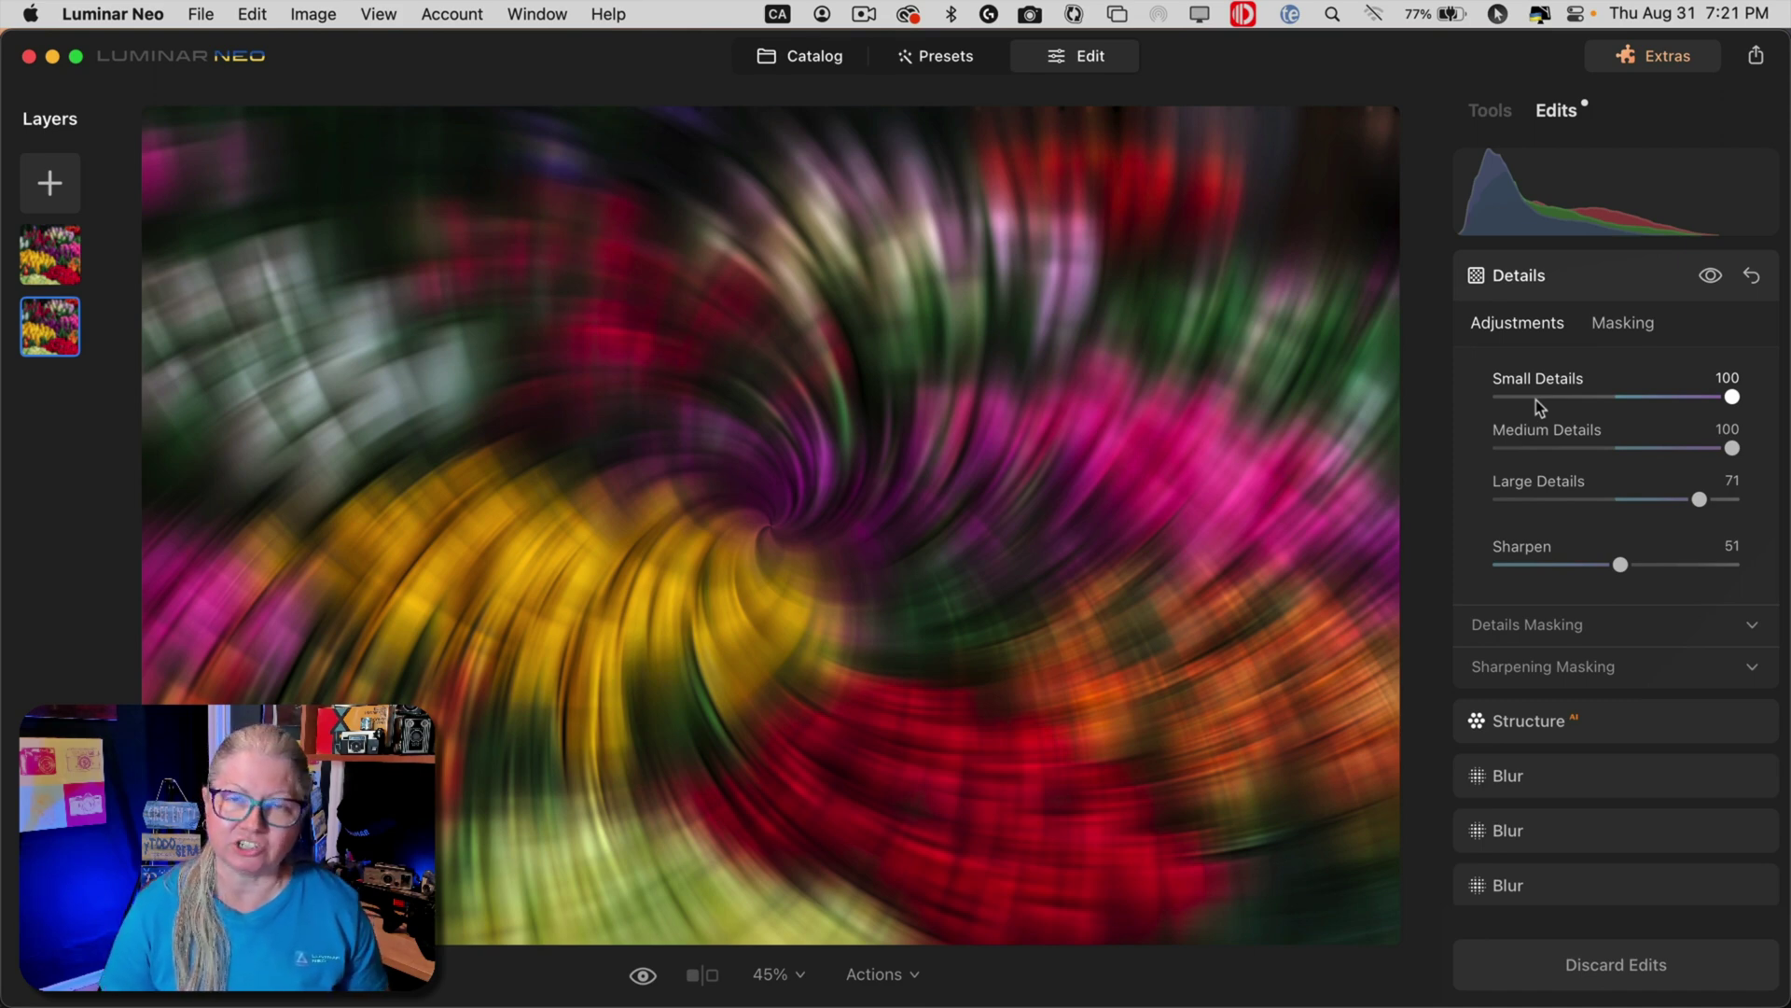
{"action": "left_click", "coordinate": [1565, 393]}
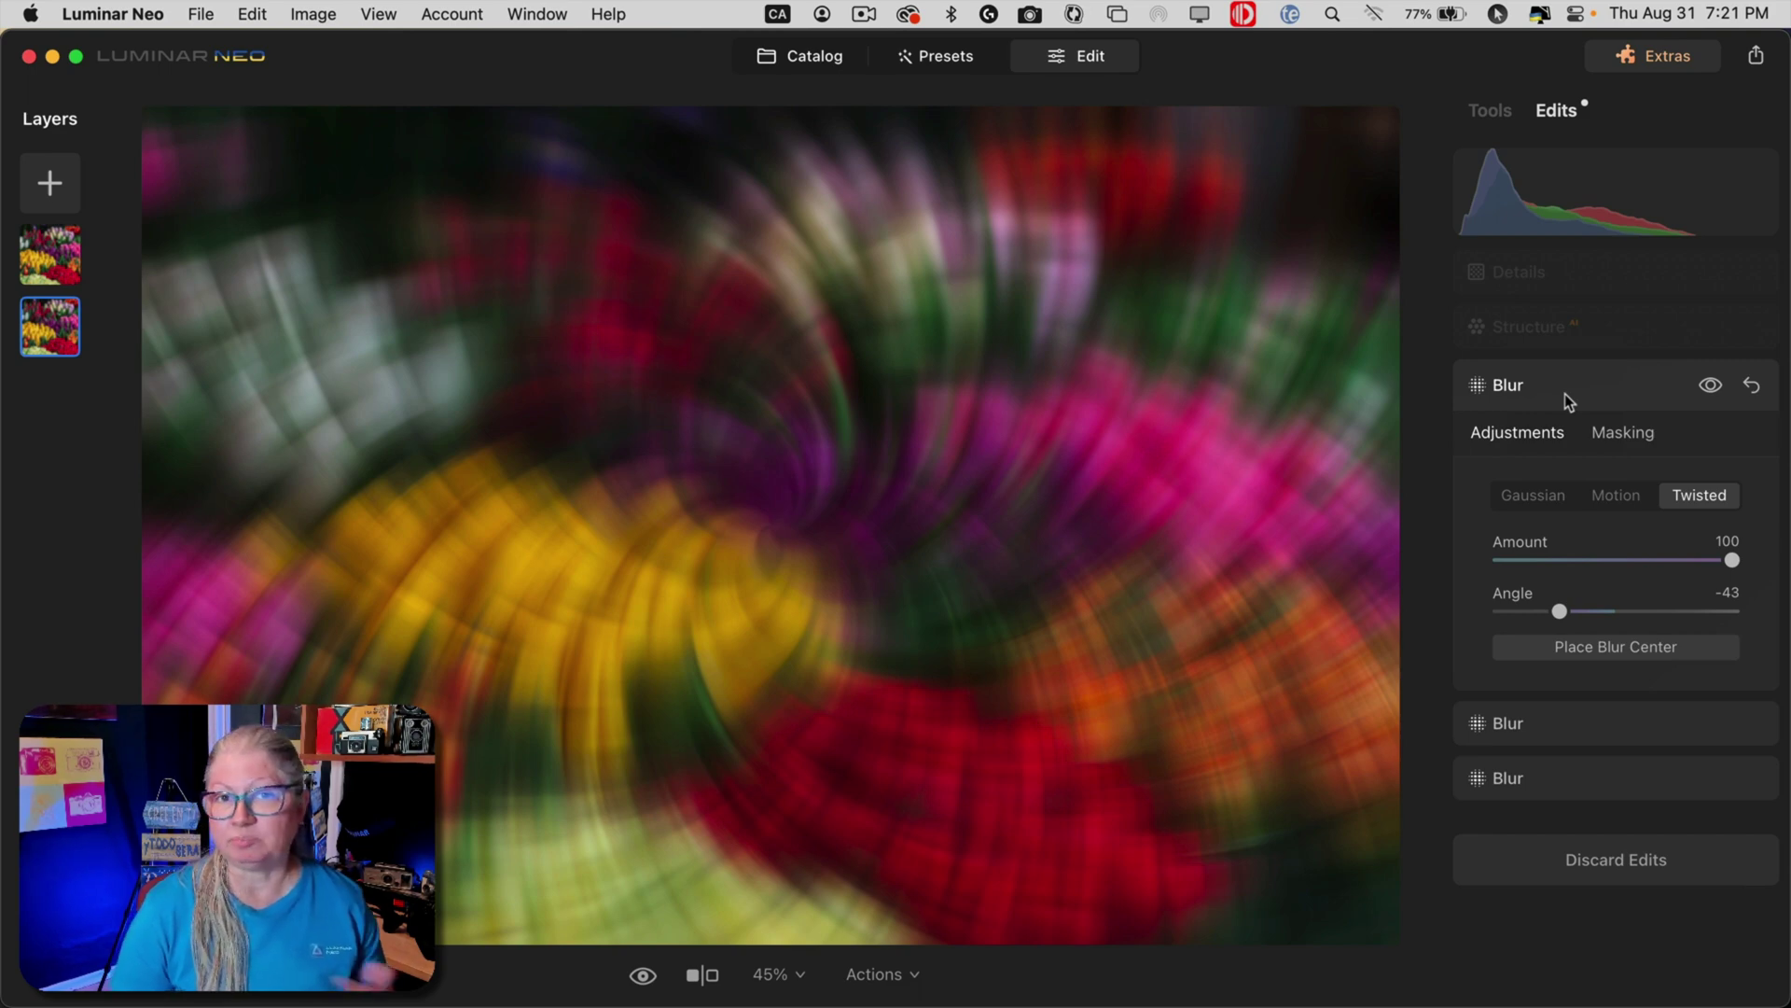
{"action": "left_click_drag", "start_coordinate": [1565, 394], "coordinate": [1519, 302]}
{"action": "left_click", "coordinate": [60, 264]}
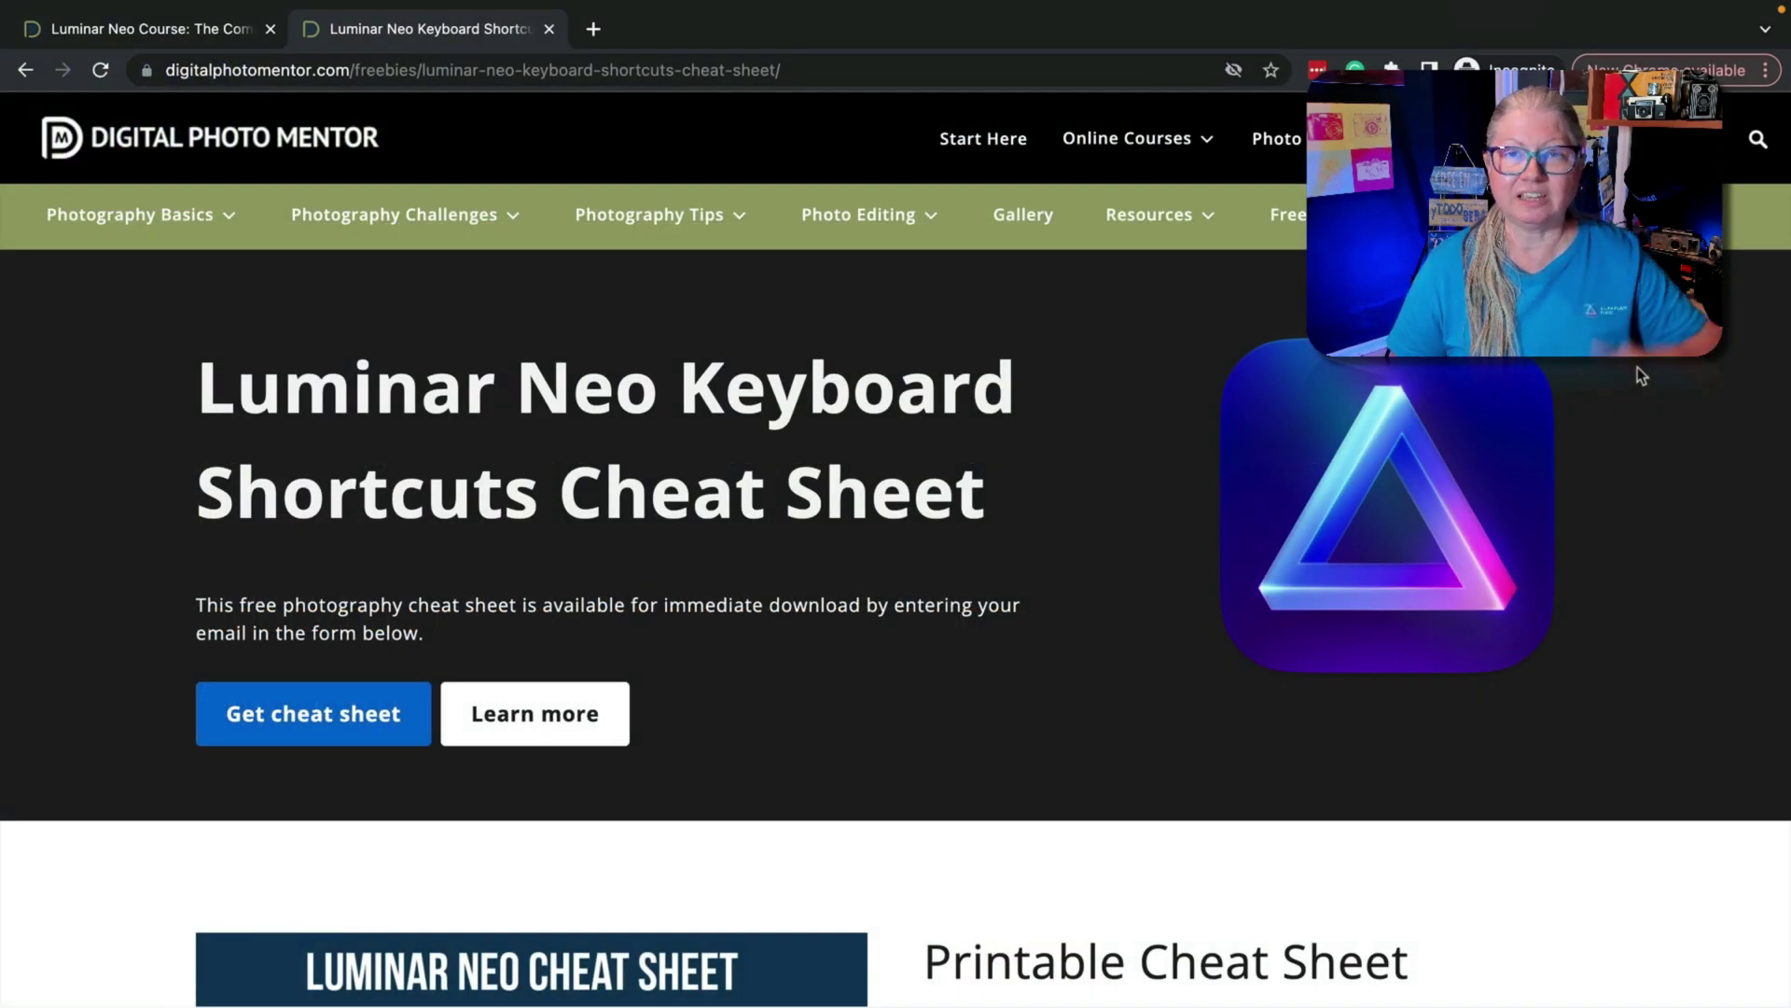
Look through the Luminar Neo Keyboard Shortcuts Cheat Sheet page in the web browser
{"action": "scroll", "coordinate": [1641, 375], "scroll_direction": "down", "scroll_amount": 6}
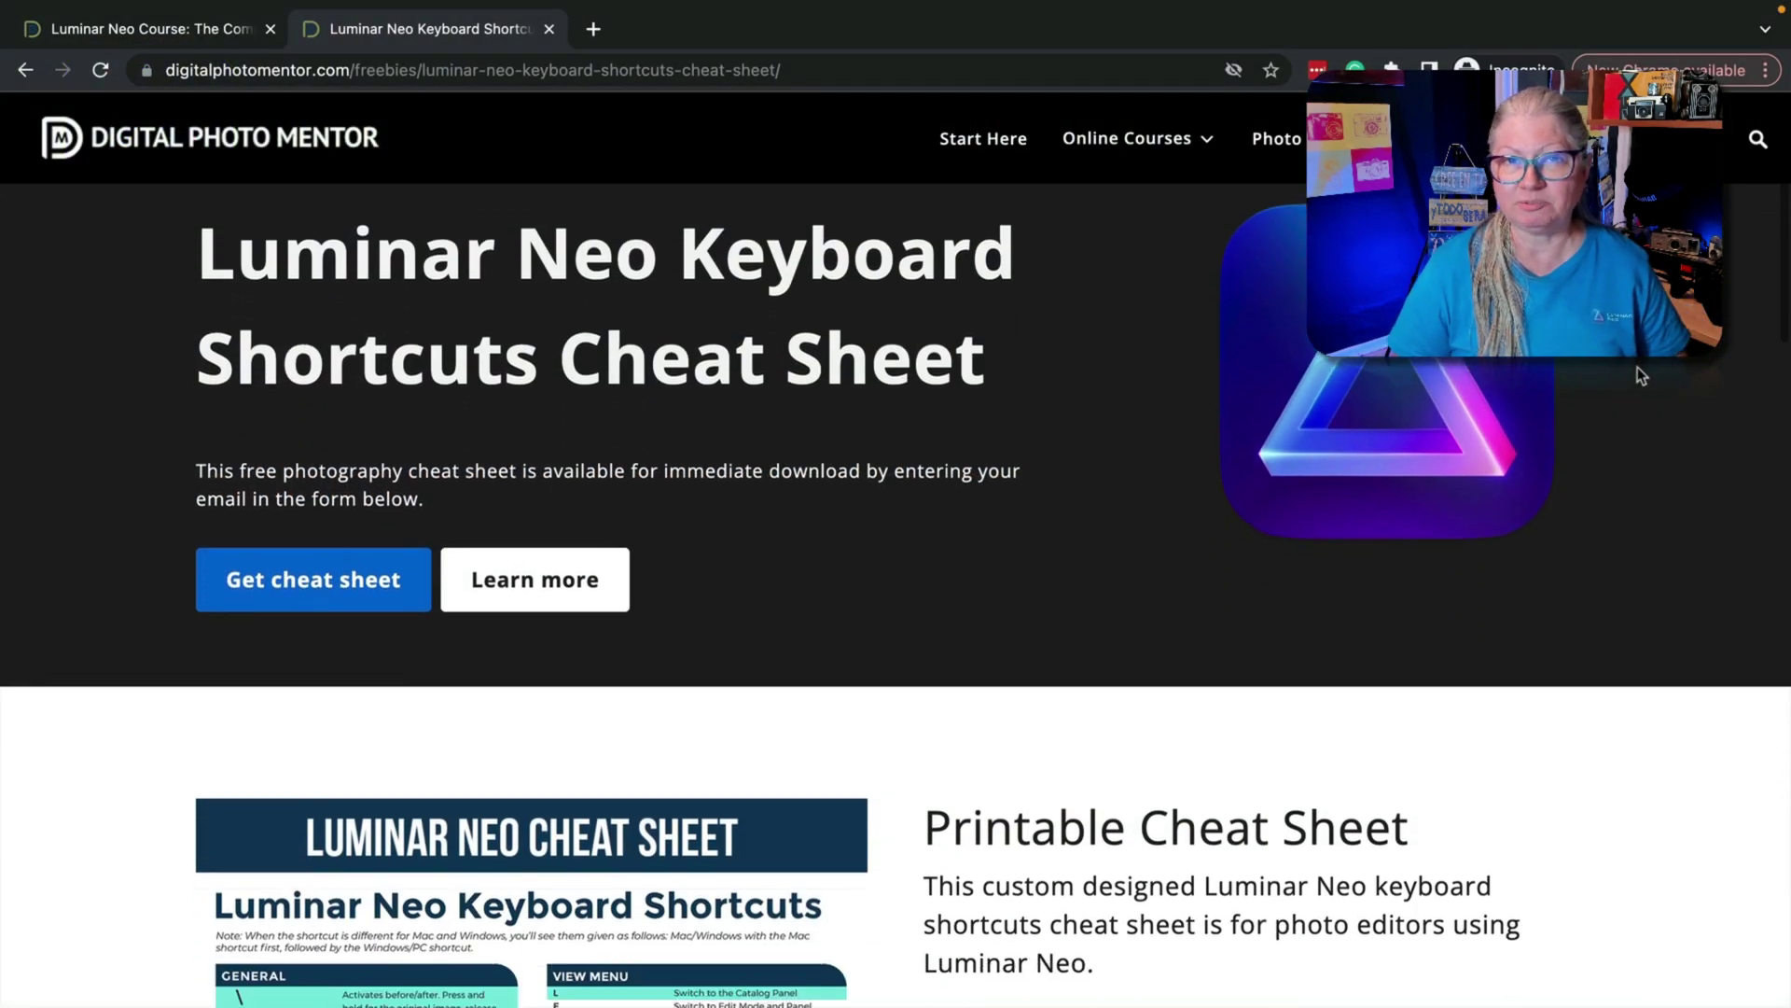
{"action": "scroll", "coordinate": [1641, 375], "scroll_direction": "down", "scroll_amount": 5}
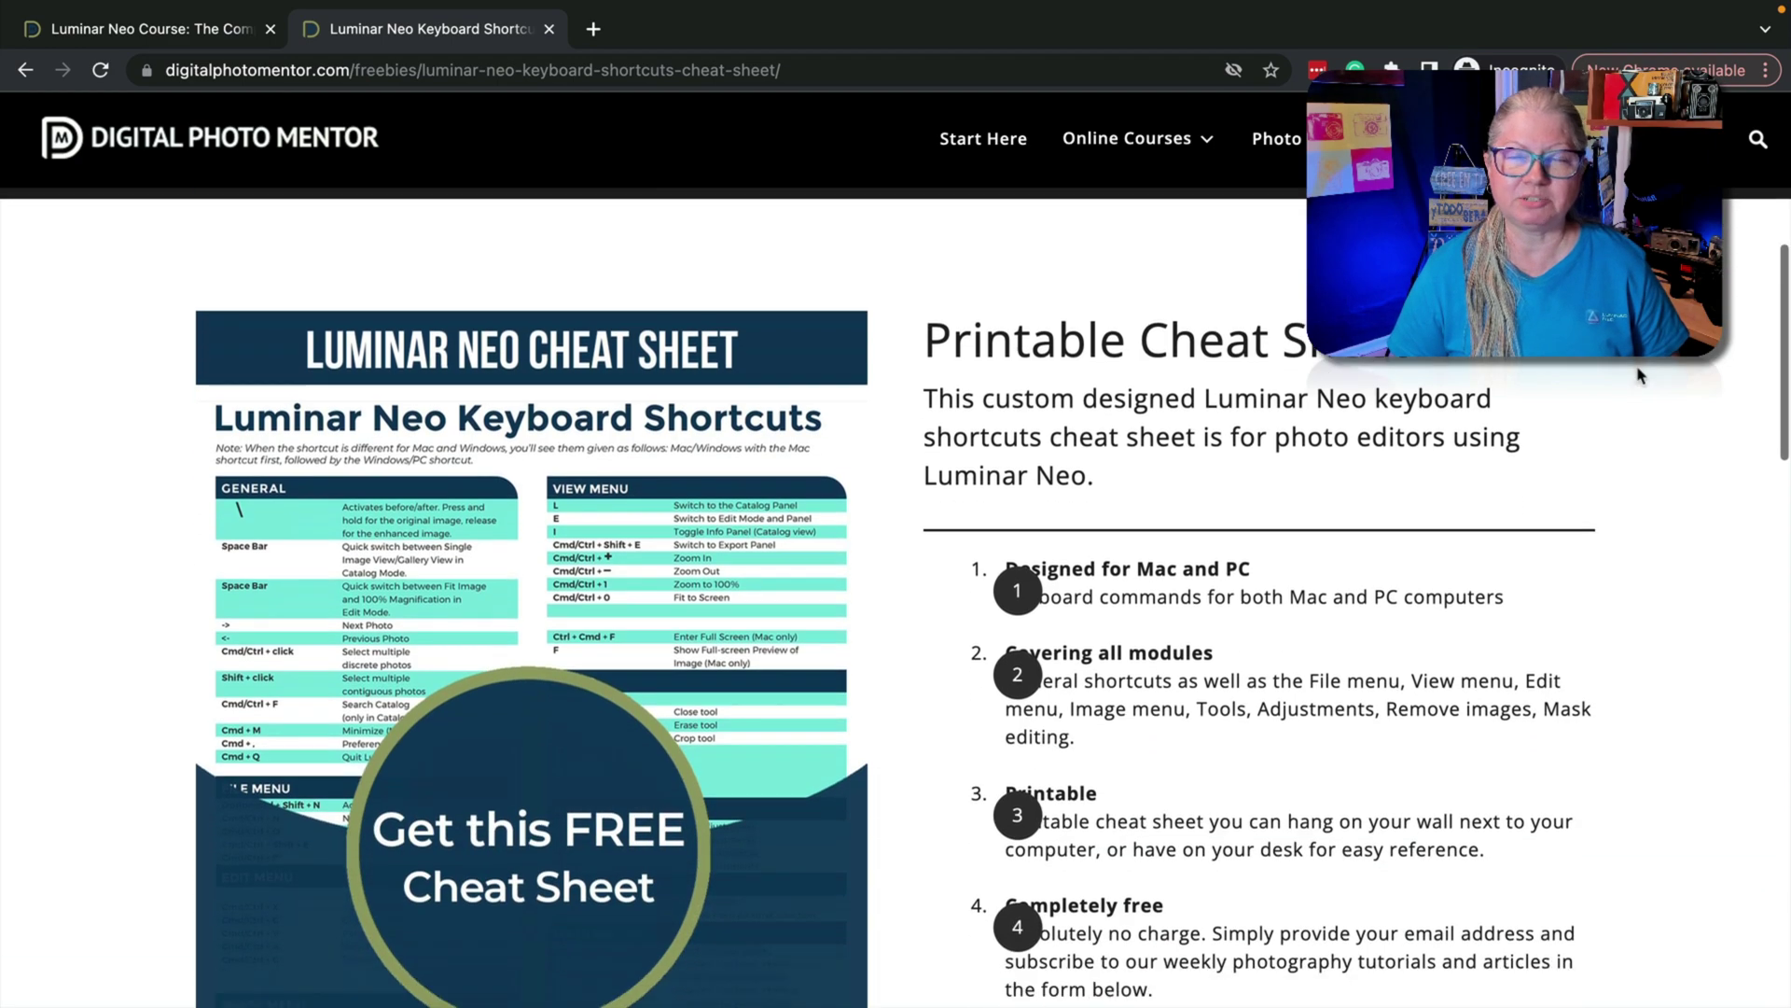
{"action": "scroll", "coordinate": [1641, 375], "scroll_direction": "down", "scroll_amount": 5}
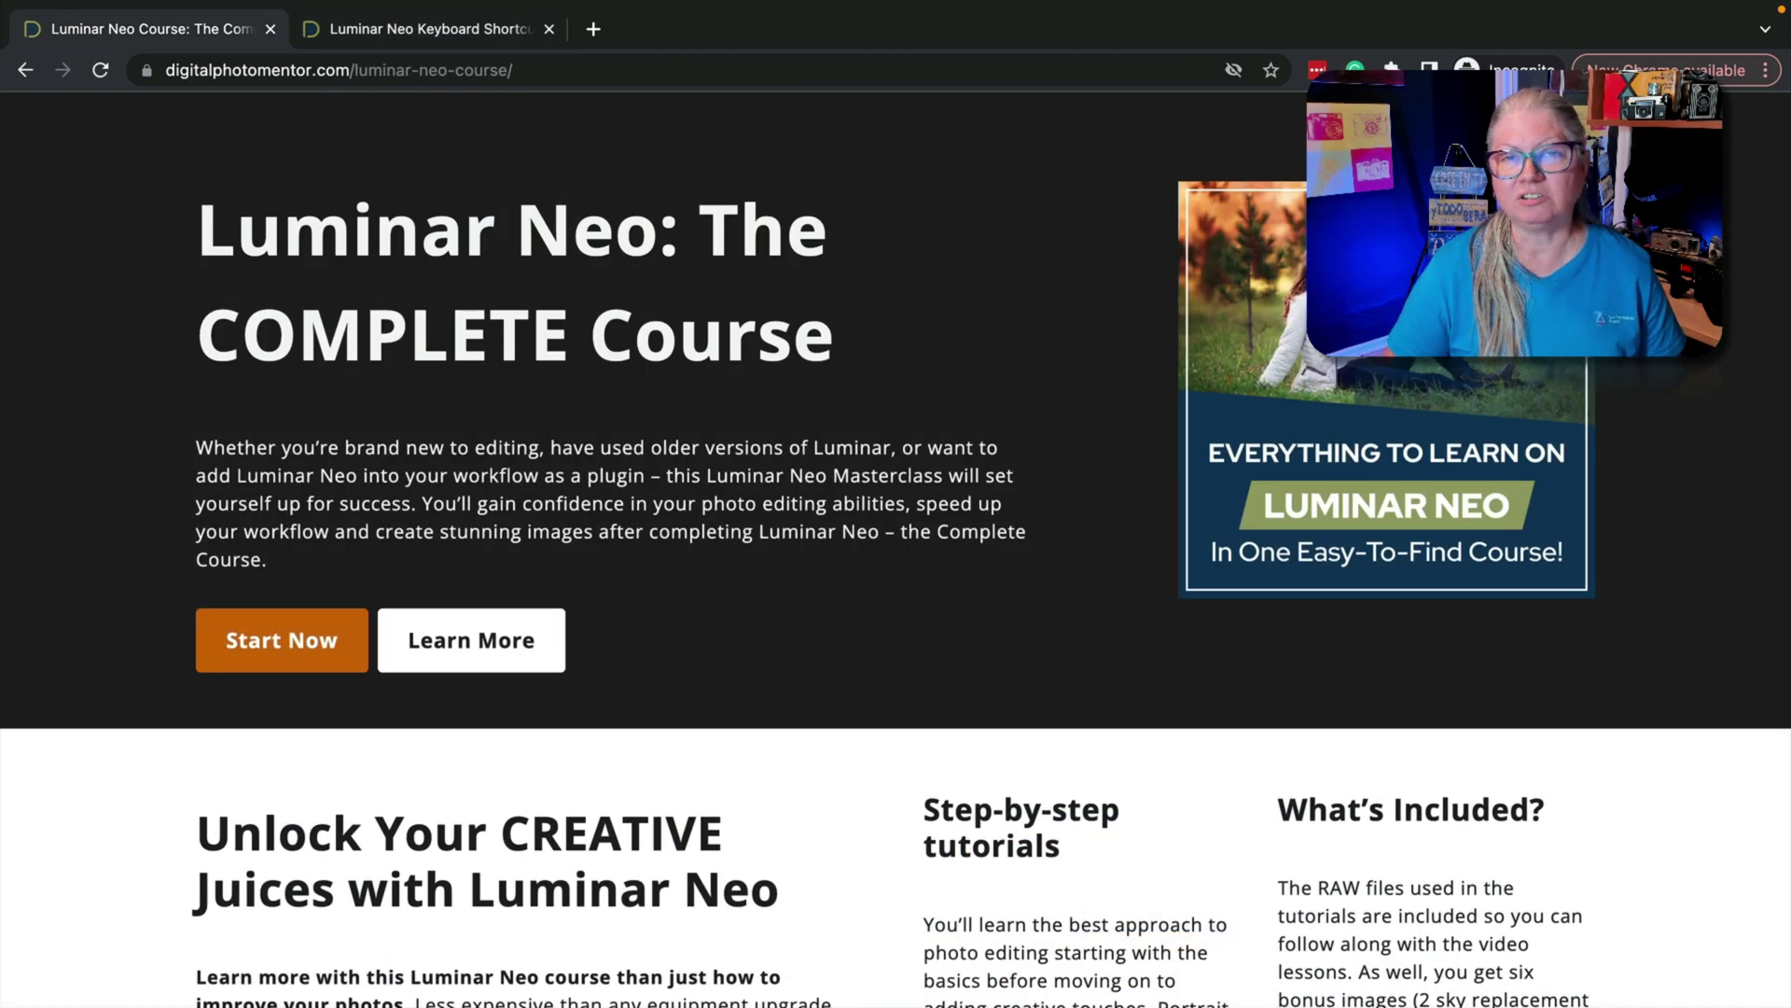
Look through the Luminar Neo complete course page, including what it offers and the Your Photos, Your Way section
{"action": "scroll", "coordinate": [896, 548], "scroll_direction": "down", "scroll_amount": 6}
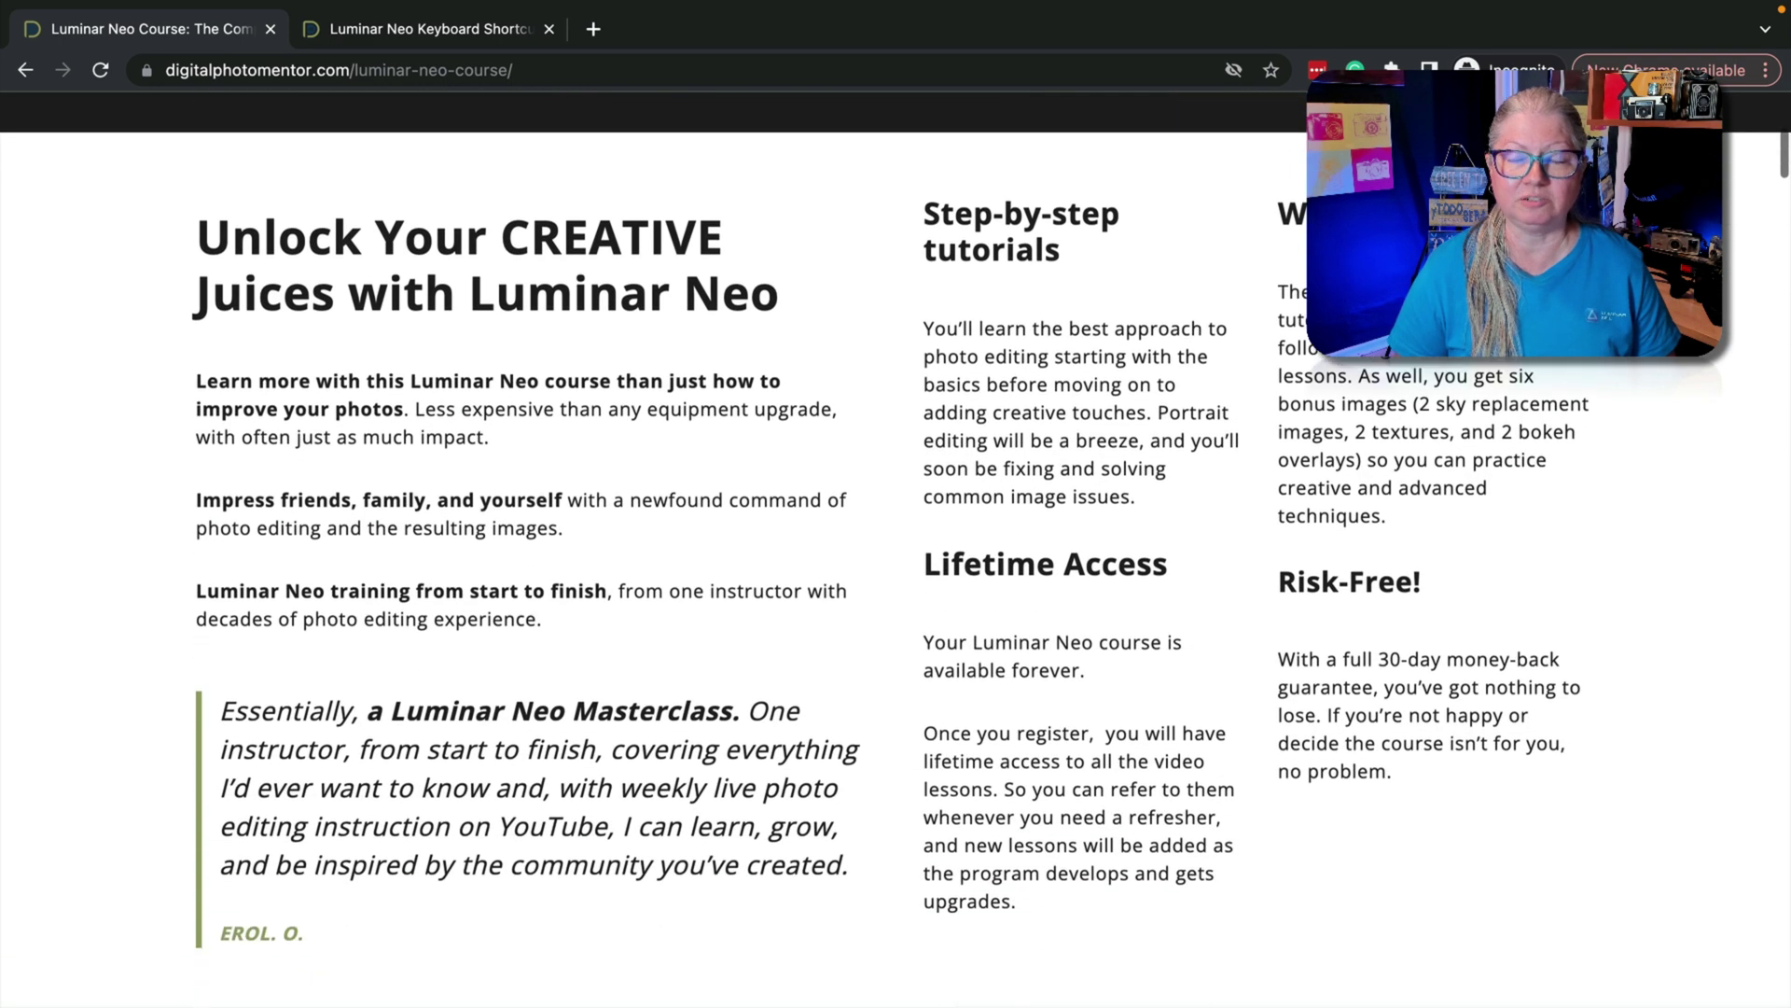
{"action": "scroll", "coordinate": [896, 548], "scroll_direction": "down", "scroll_amount": 7}
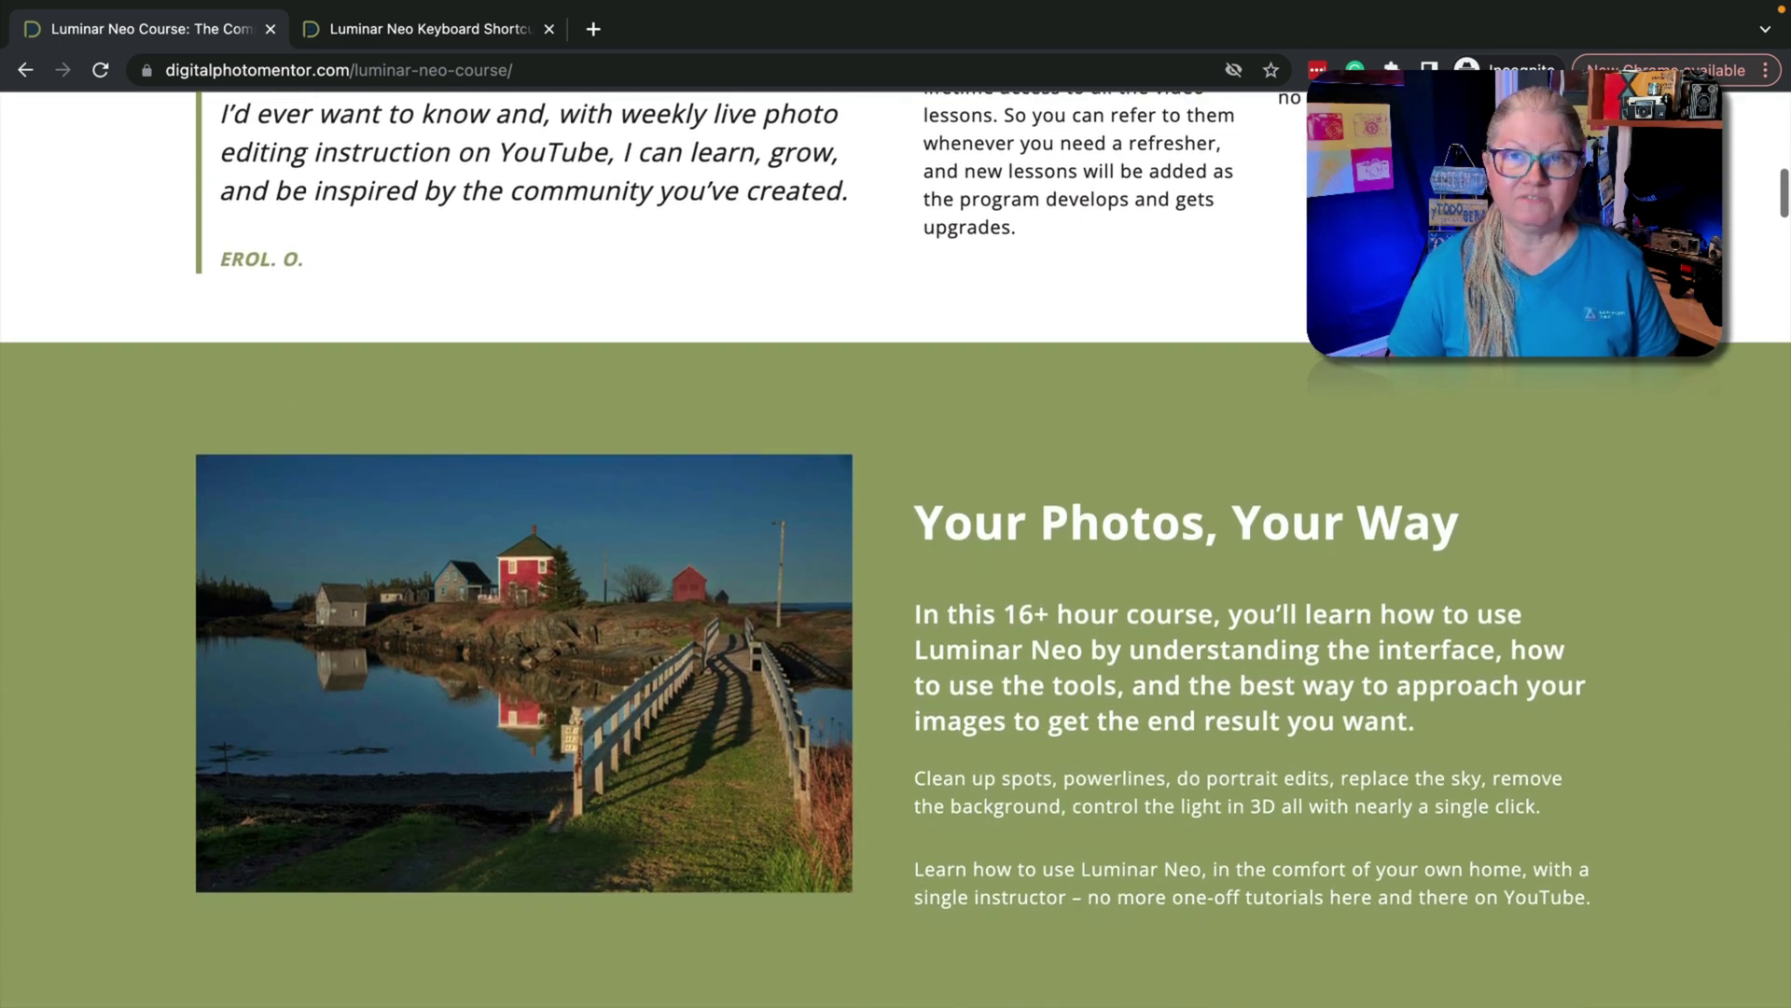
{"action": "scroll", "coordinate": [895, 548], "scroll_direction": "down", "scroll_amount": 2}
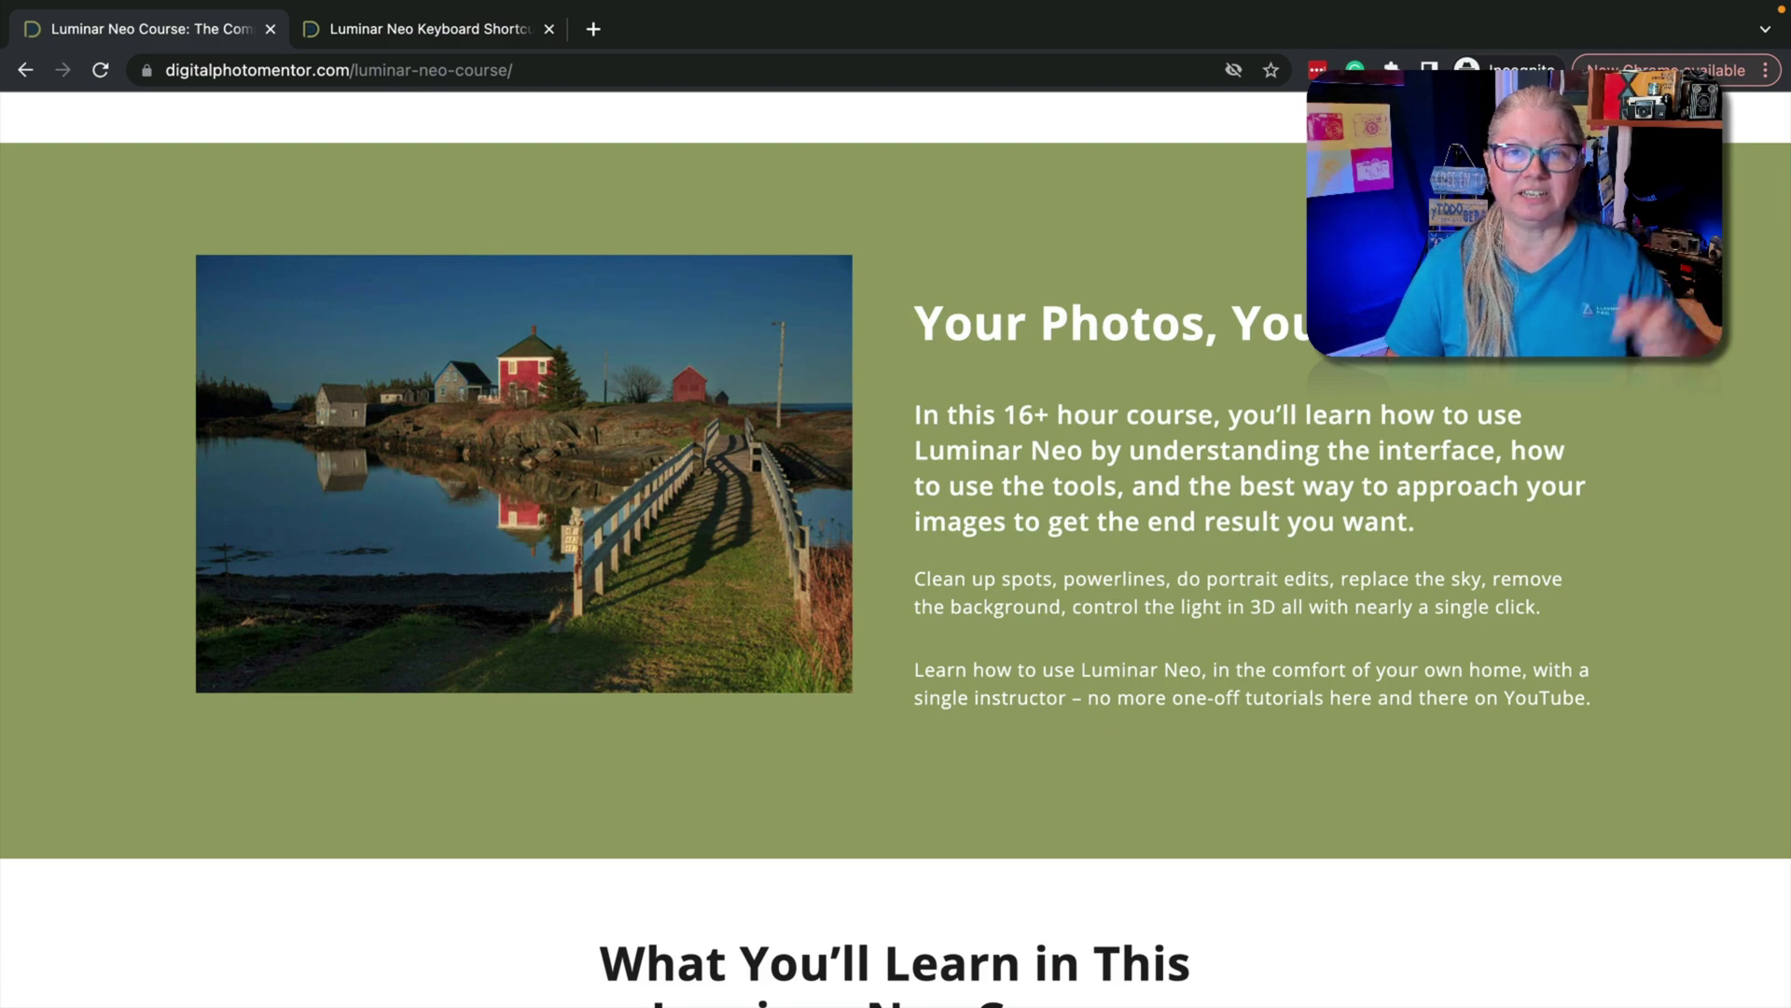
{"action": "scroll", "coordinate": [896, 549], "scroll_direction": "down", "scroll_amount": 2}
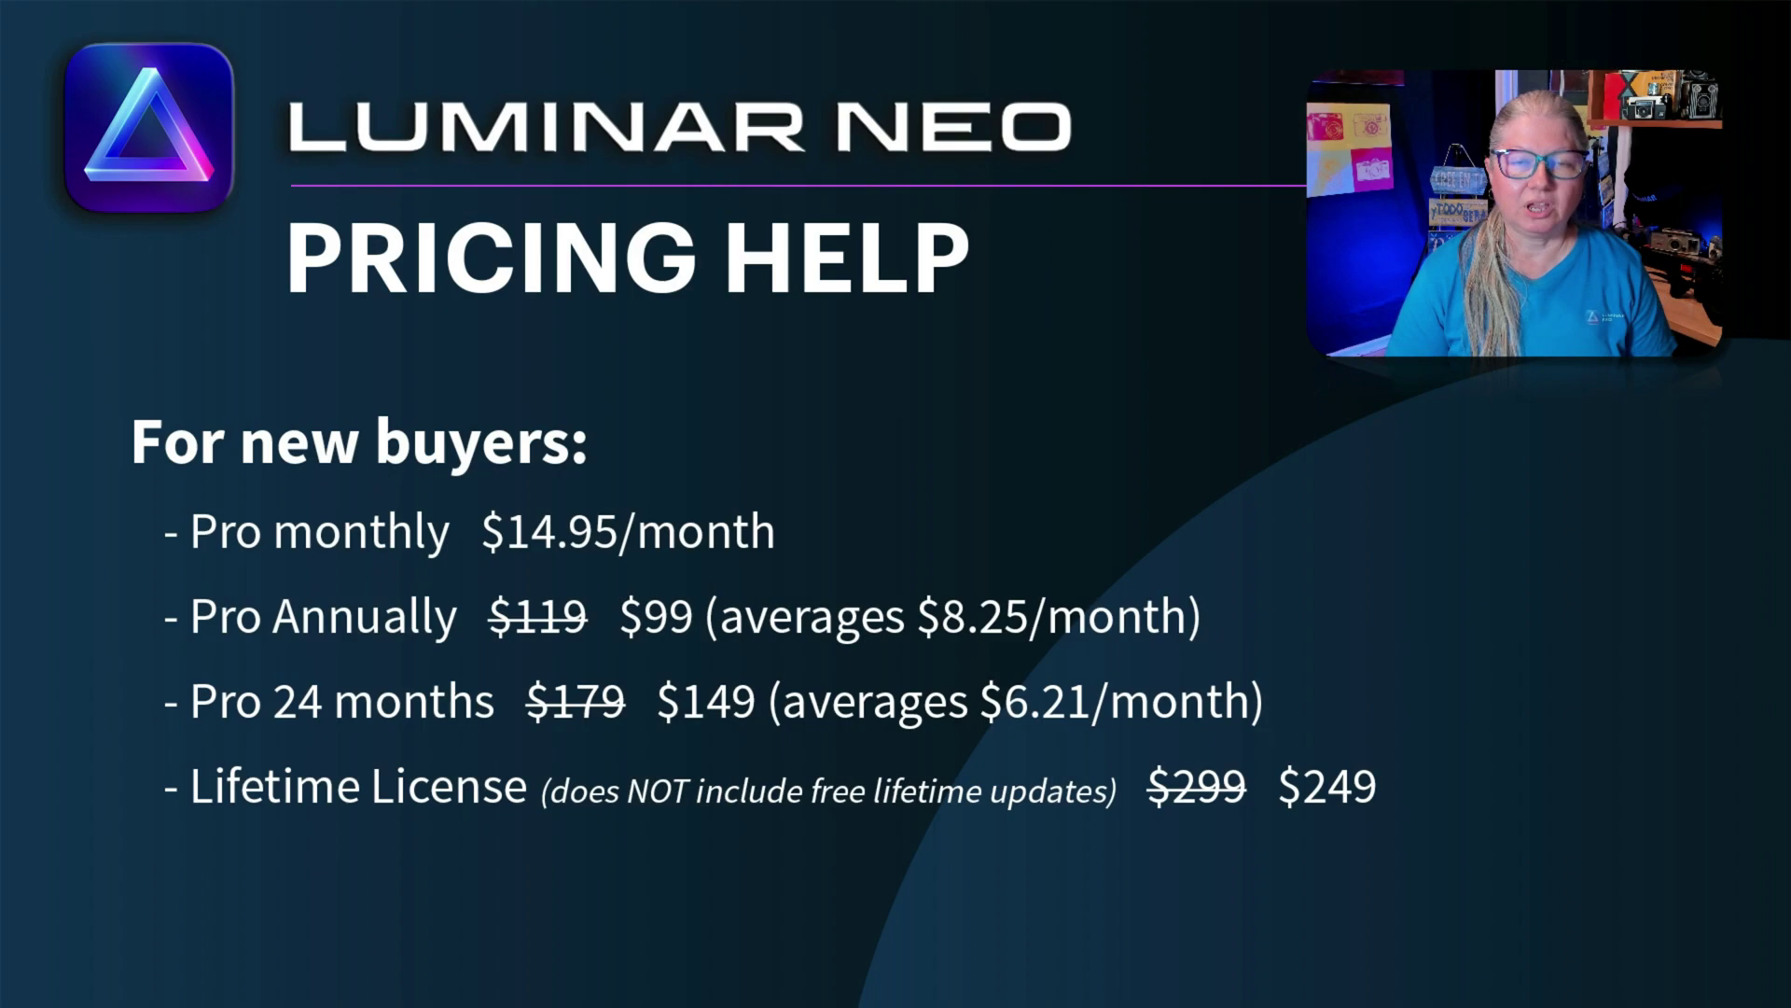